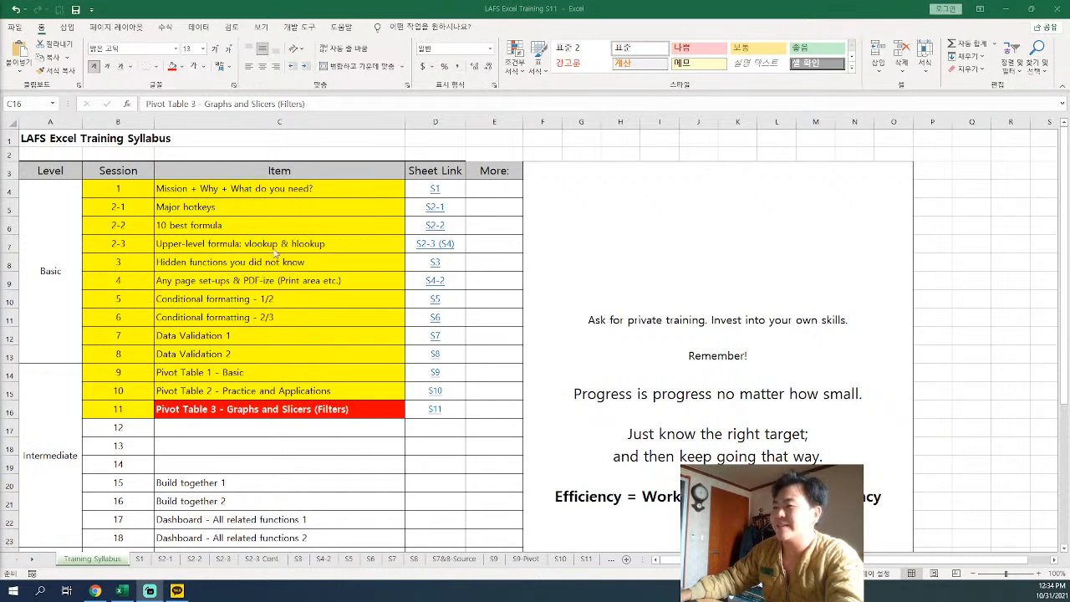
Review the training syllabus from session 11 through the empty sessions 12 to 14 and the more advanced levels below
left_click(140, 416)
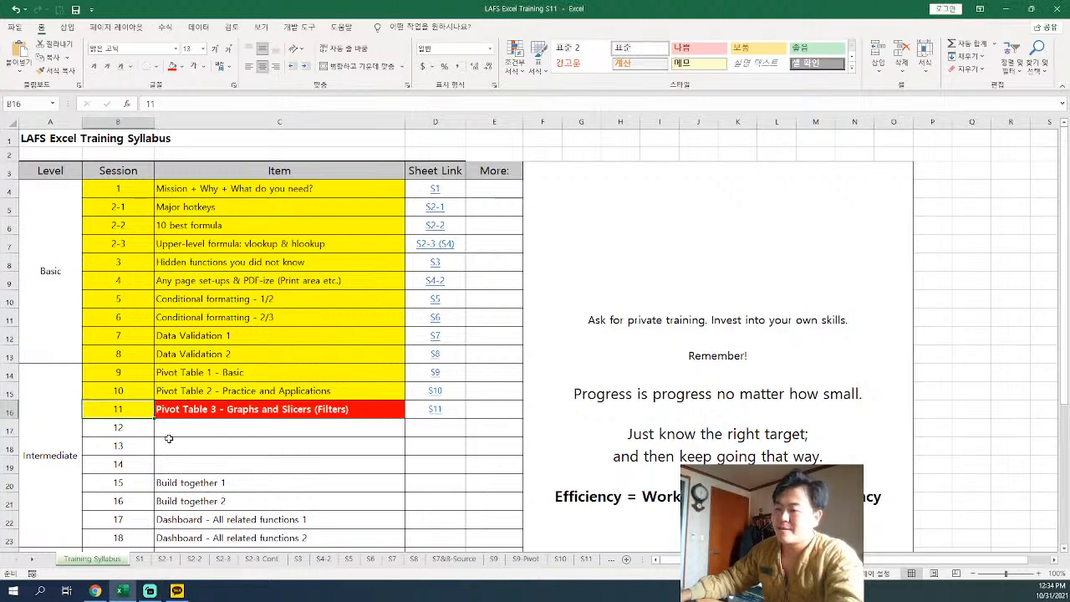
scroll(168, 438, "down", 1)
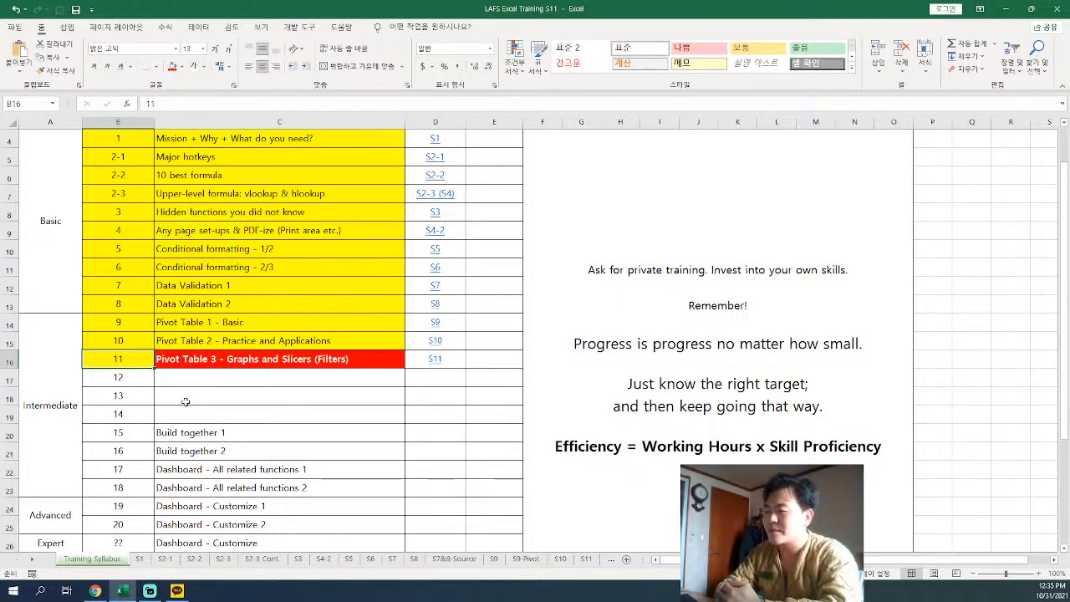
left_click_drag(136, 377, 315, 417)
left_click(201, 395)
left_click(141, 376)
left_click(134, 397)
left_click(134, 411)
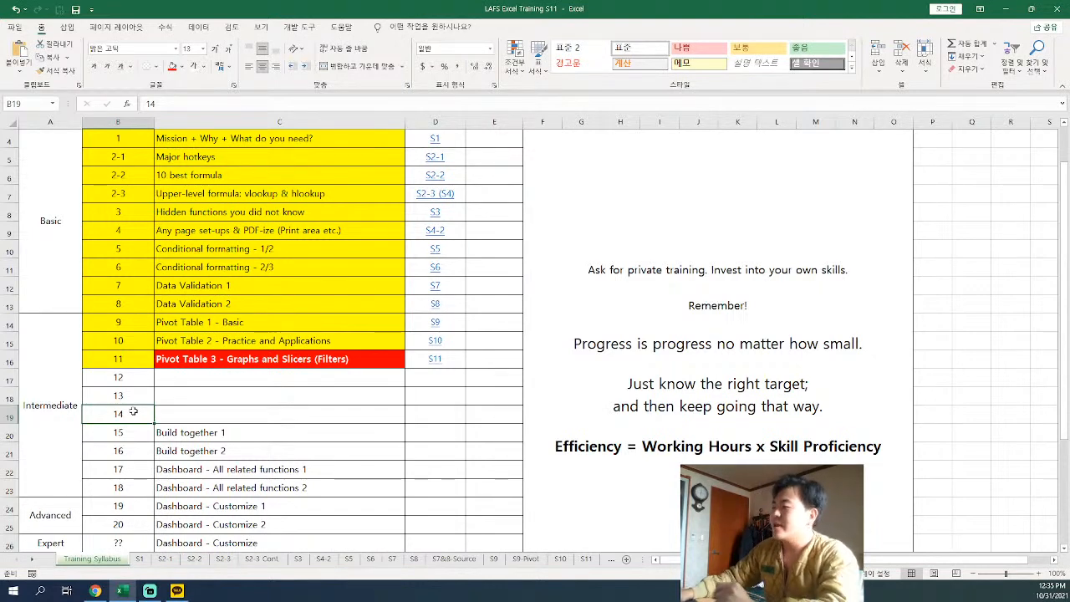
scroll(133, 411, "up", 1)
scroll(133, 412, "down", 2)
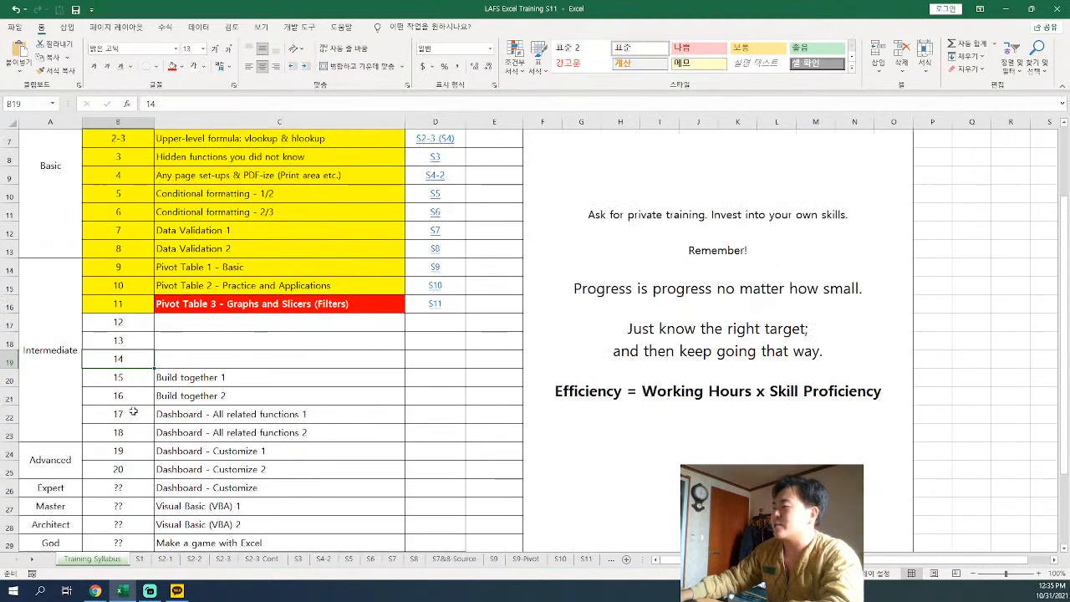
scroll(133, 412, "up", 1)
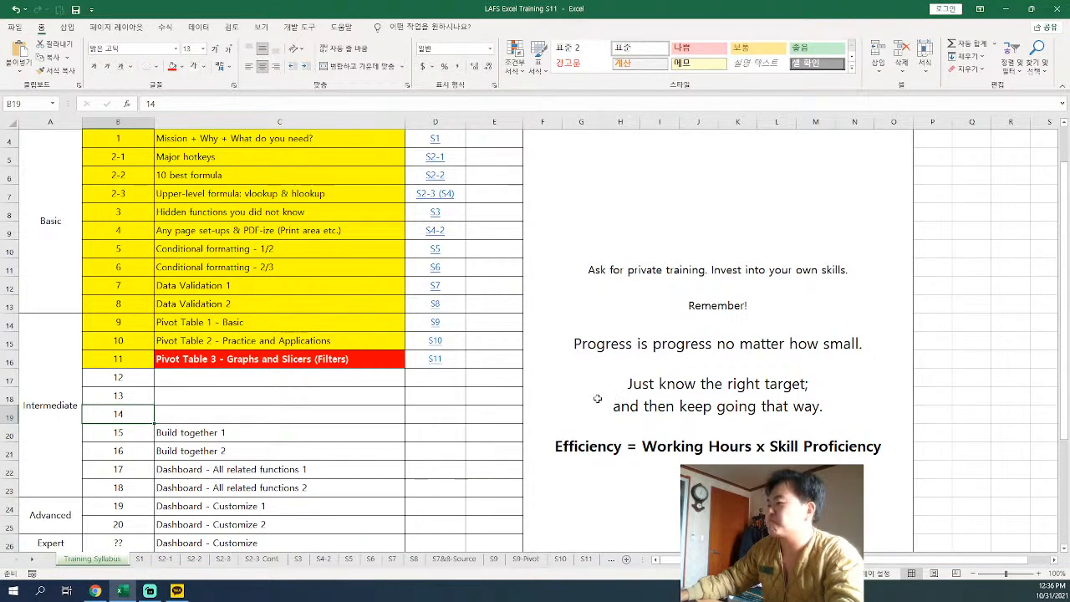
scroll(598, 399, "up", 1)
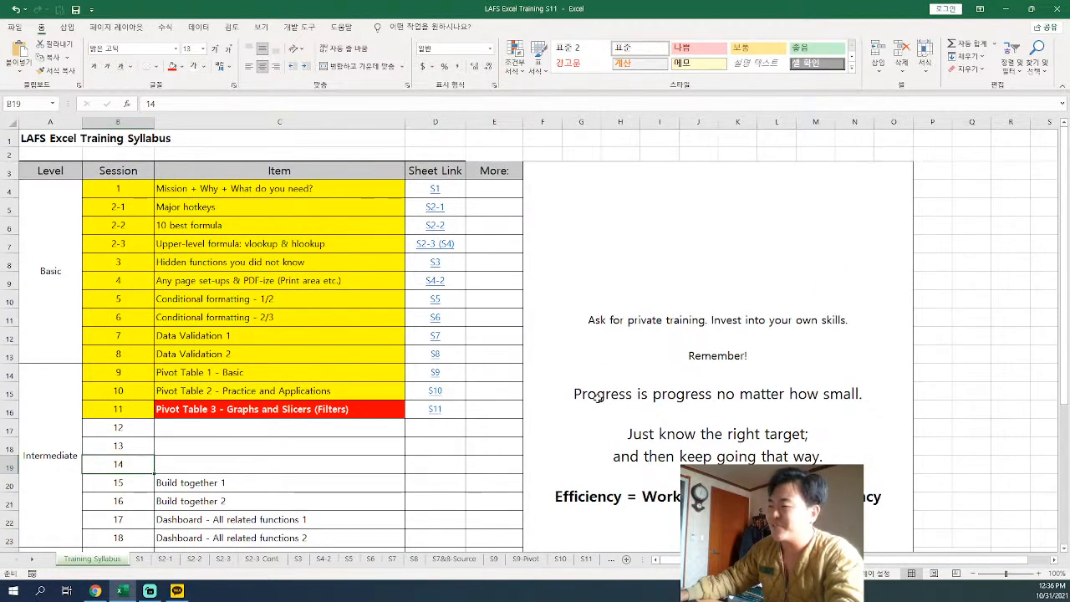
Open the session 11 sheet through its syllabus link and select the background database table, A6:K26
left_click(435, 411)
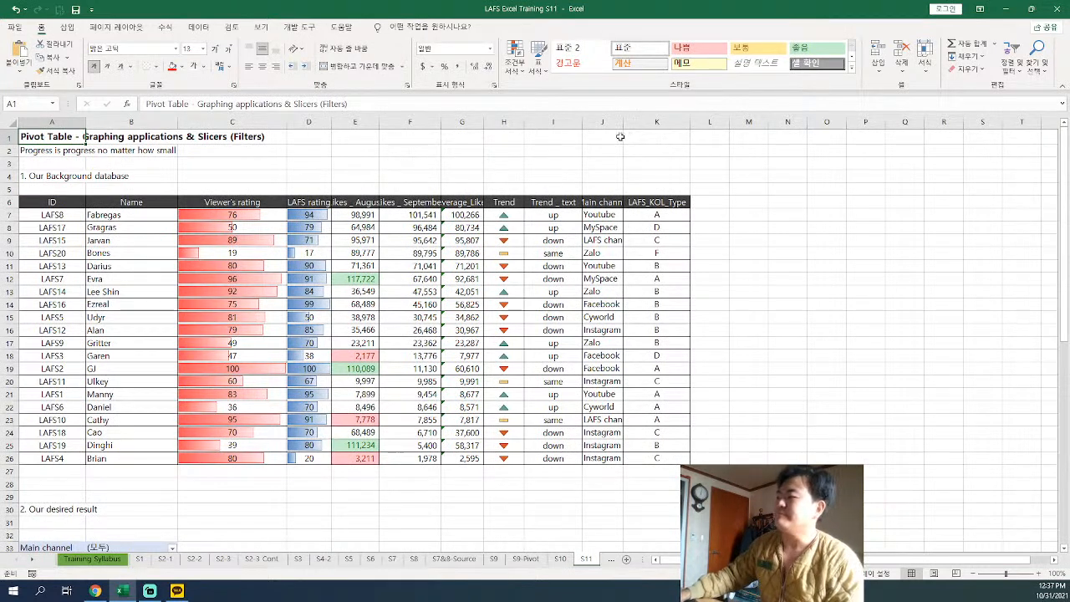
left_click(705, 141)
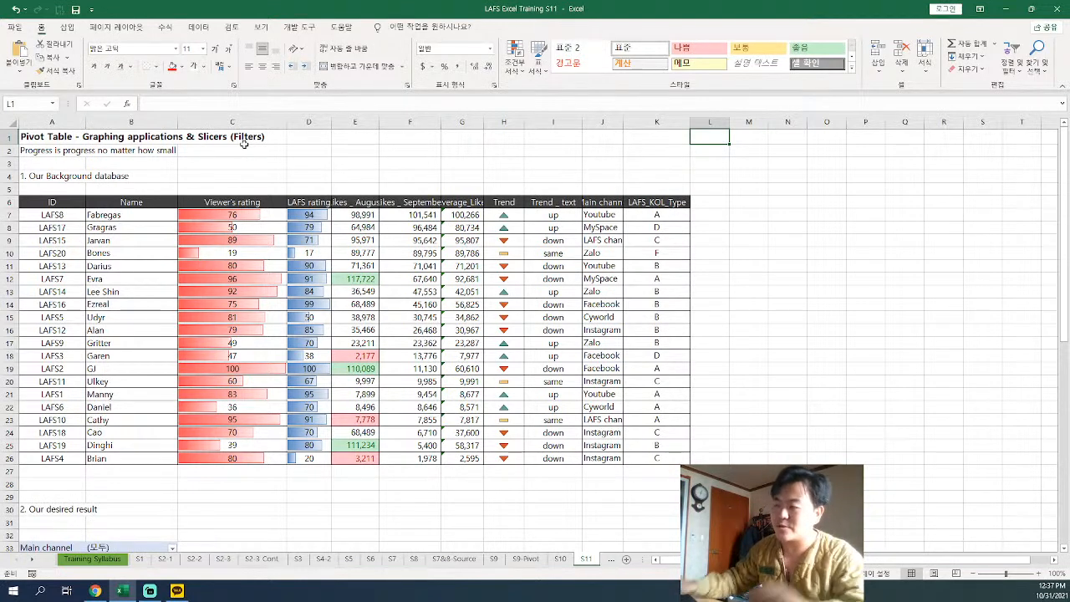
left_click_drag(58, 206, 674, 446)
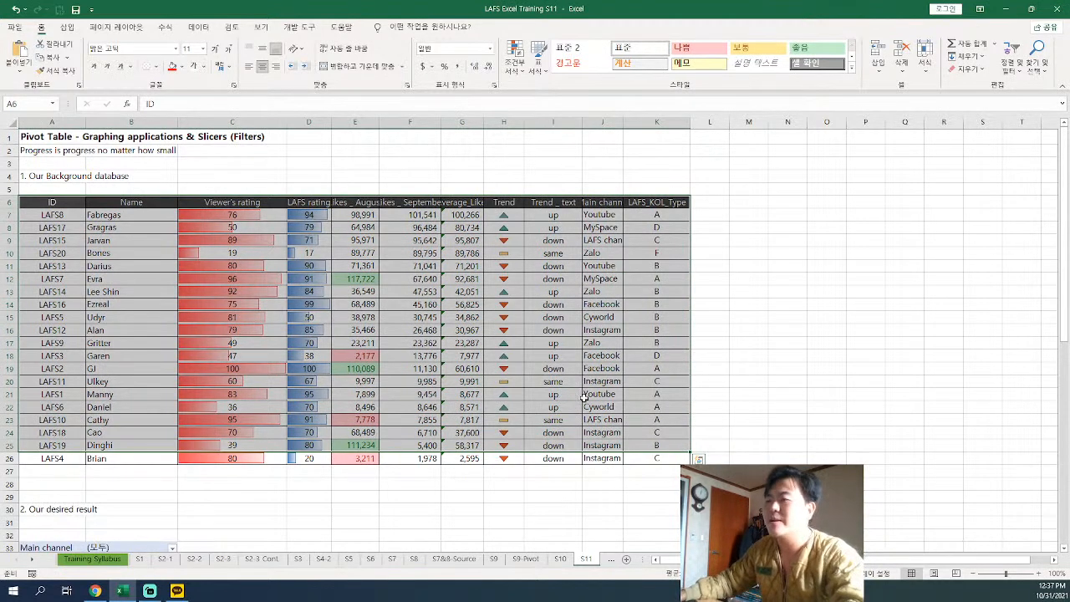
left_click(132, 177)
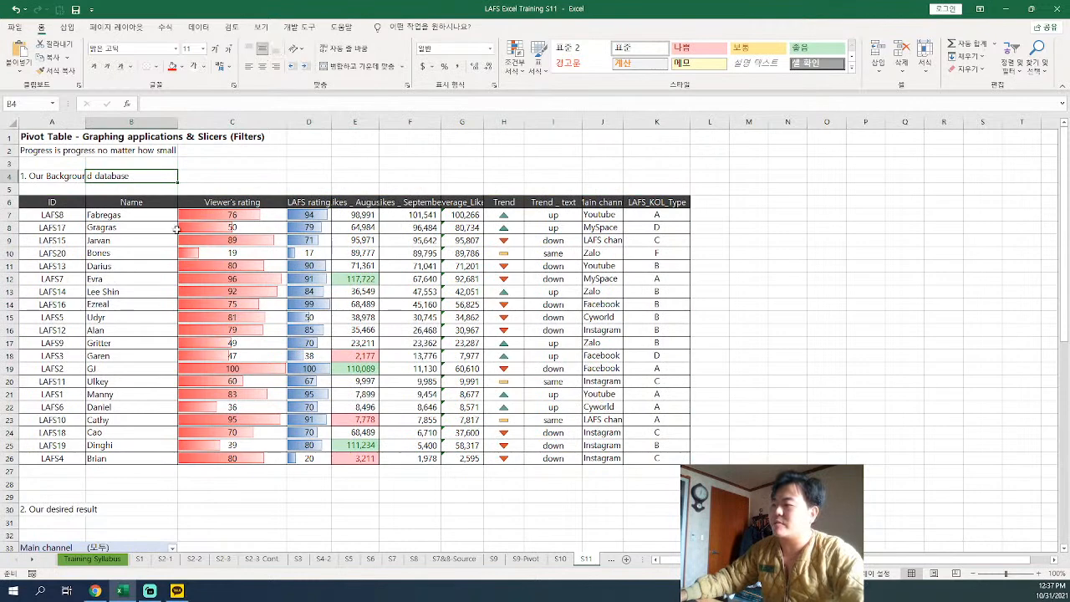
left_click_drag(76, 208, 646, 458)
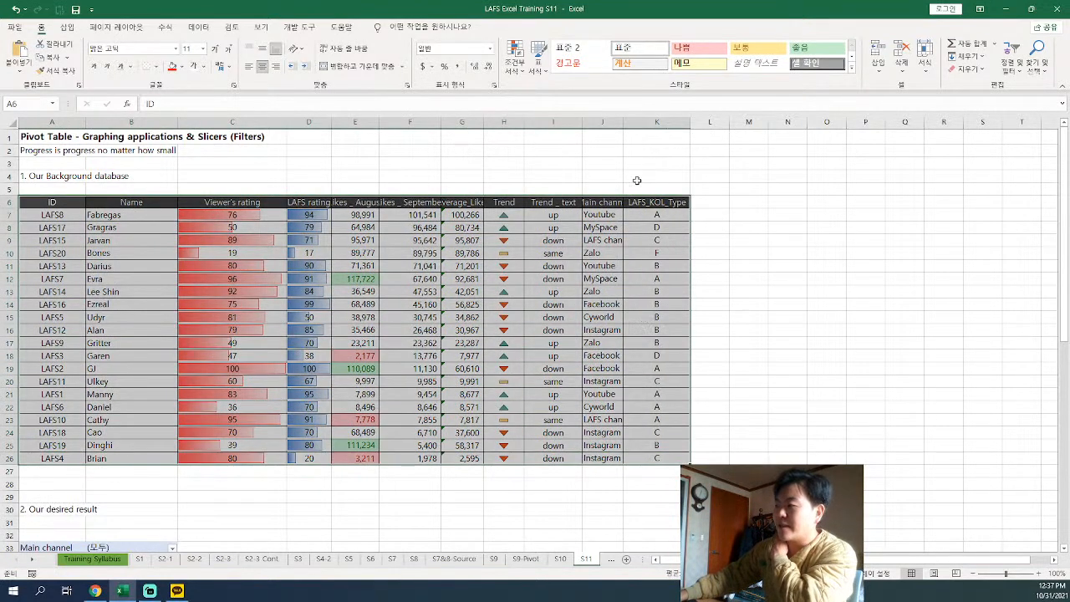
Widen the Main channel column of the background database to fit its full entries, and reselect the whole table
left_click_drag(625, 124, 636, 124)
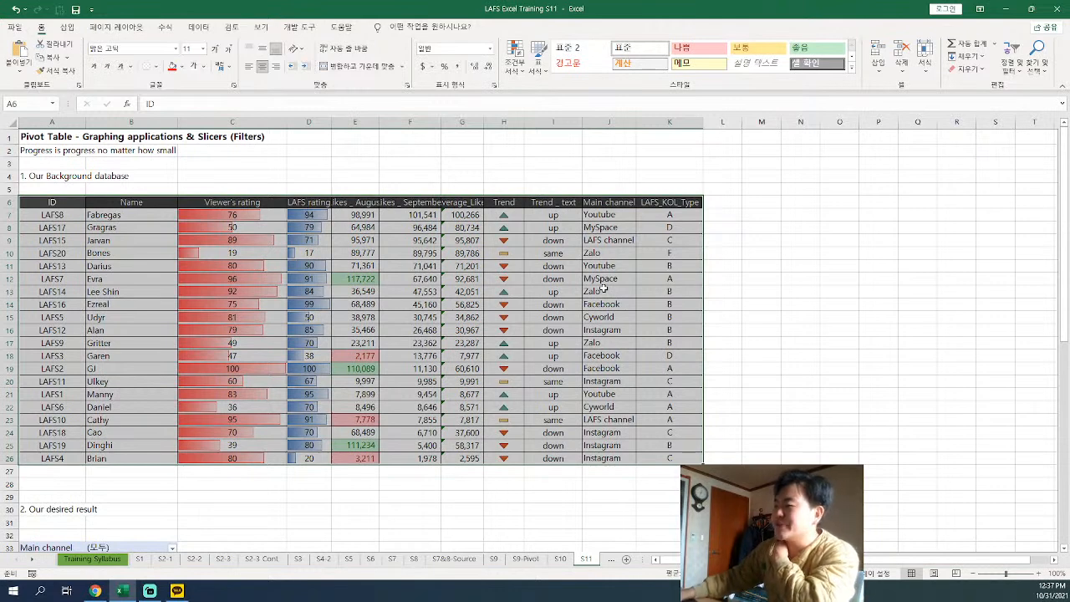
left_click(602, 289)
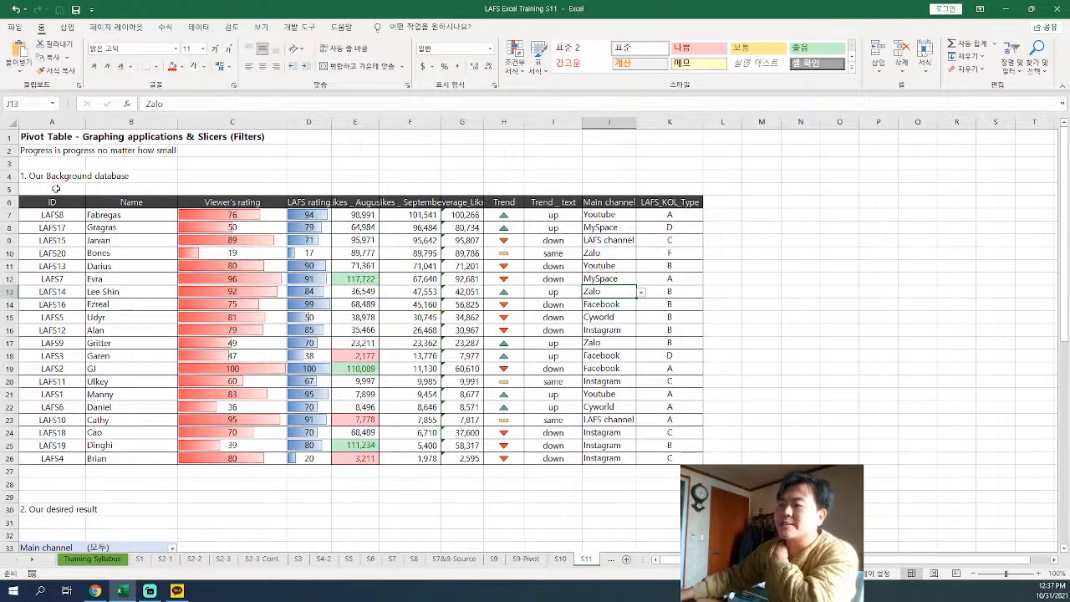
left_click_drag(49, 203, 669, 454)
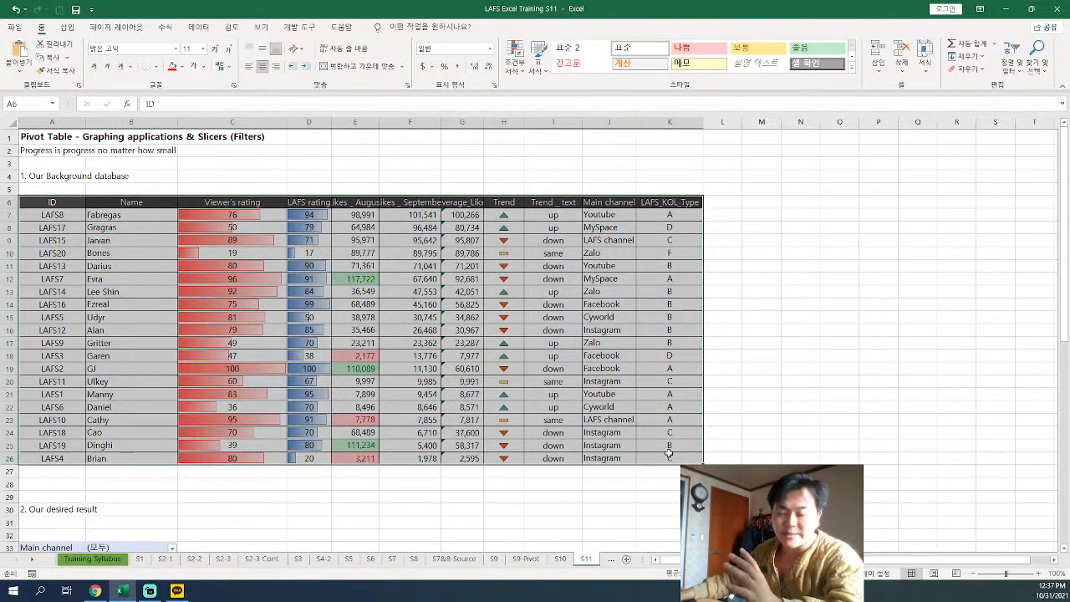
left_click_drag(52, 202, 669, 458)
Go to the desired result section and select the pivot table from its header row to the grand total, A37:C58
scroll(322, 286, "down", 1)
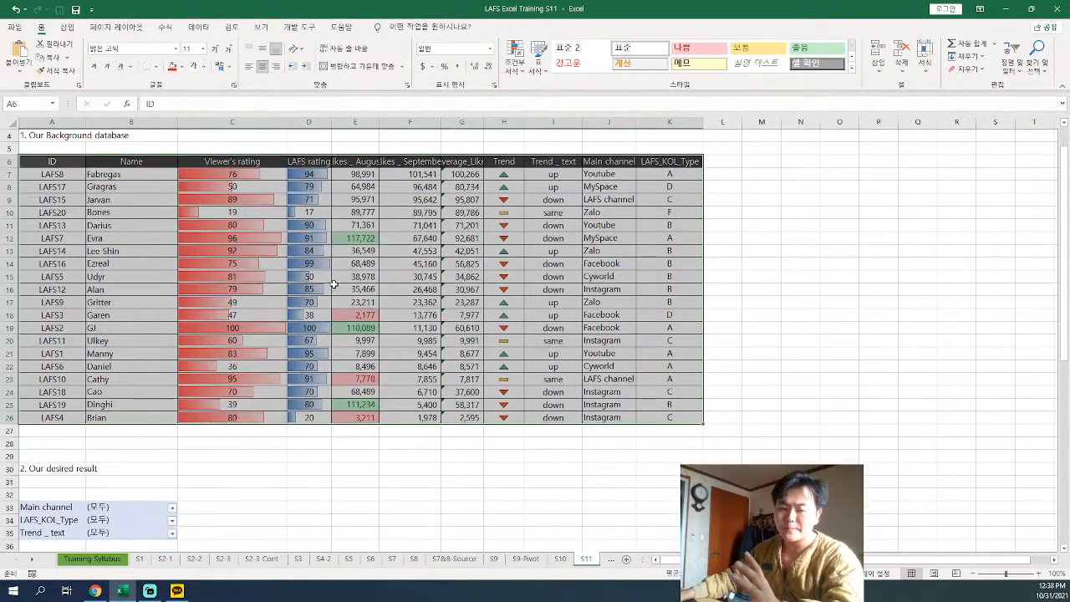
scroll(341, 283, "down", 8)
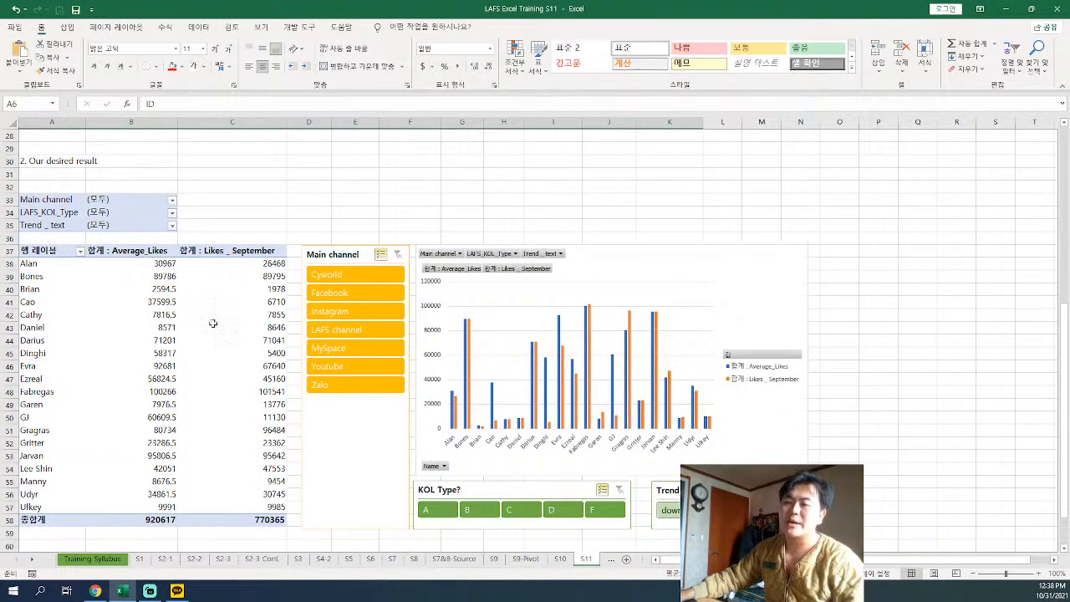
left_click_drag(58, 251, 284, 519)
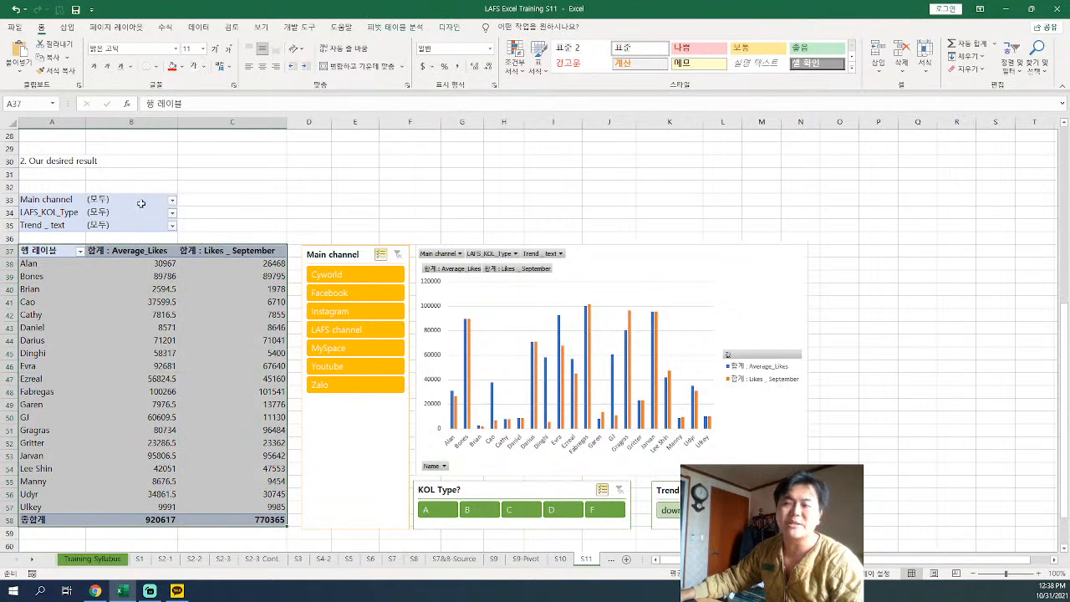
Filter the pivot table's Main channel field to only Cyworld, Facebook, Instagram and LAFS channel
left_click(172, 202)
left_click(60, 227)
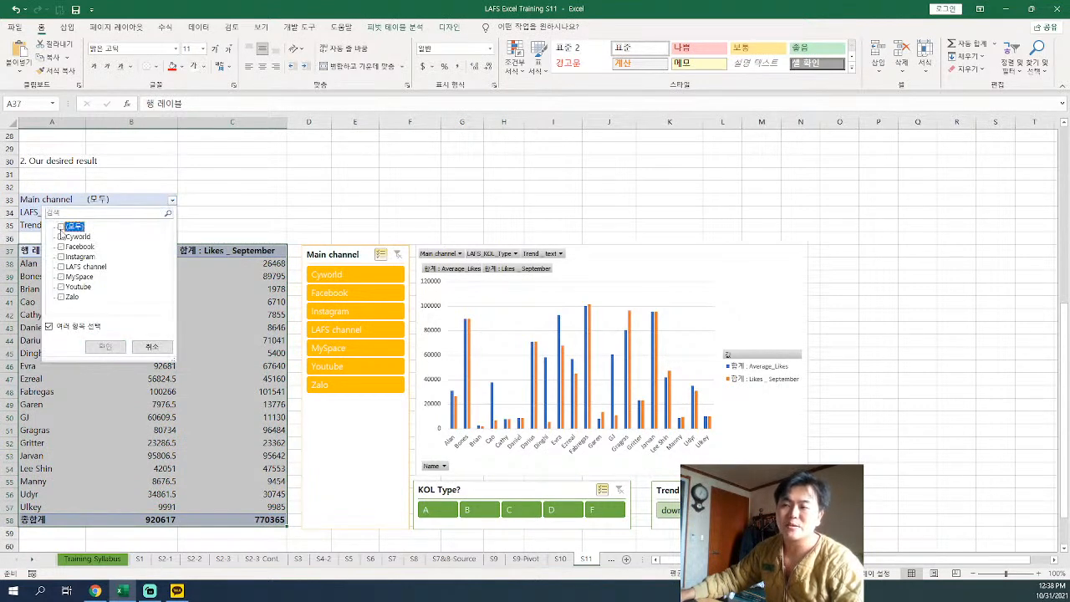
left_click(60, 237)
left_click(60, 247)
left_click(61, 257)
left_click(61, 267)
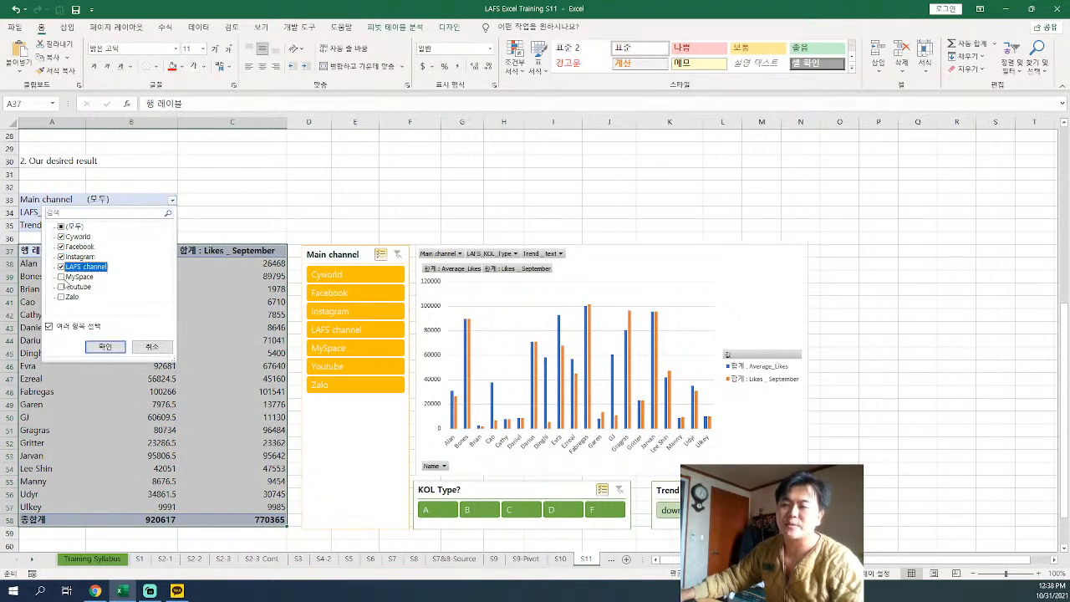
left_click(107, 347)
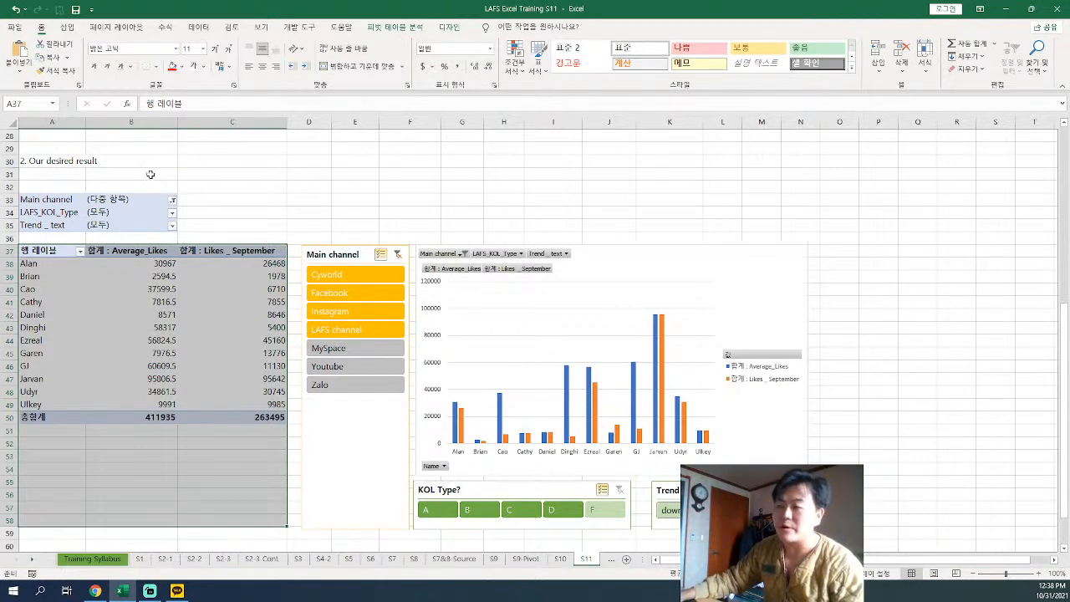
Reset the pivot table's Main channel filter to all items, and check the LAFS_KOL_Type filter choices without changing them
left_click(173, 202)
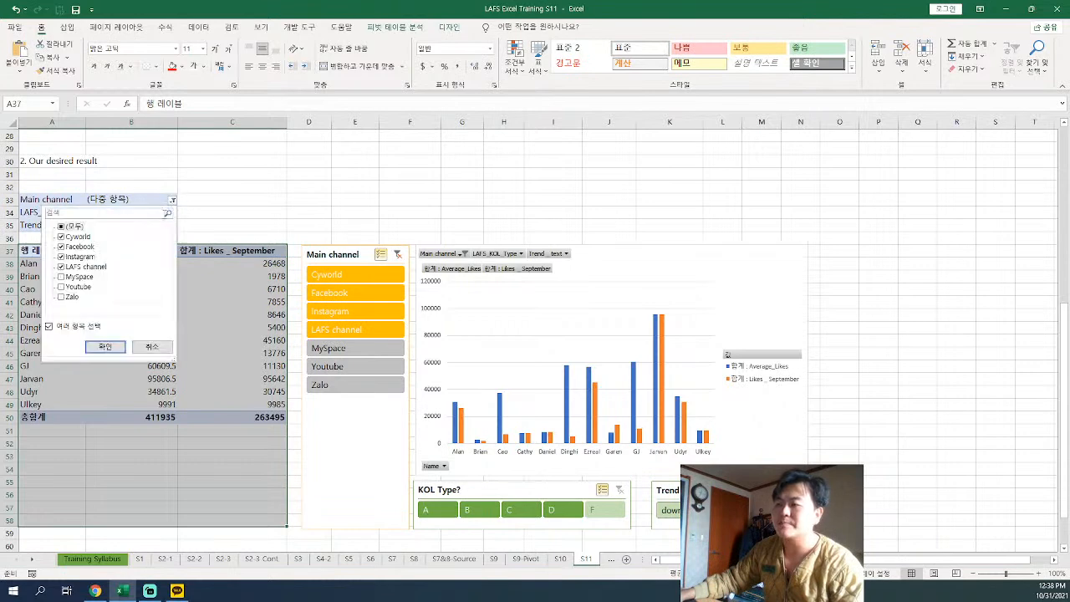
left_click(61, 227)
left_click(105, 346)
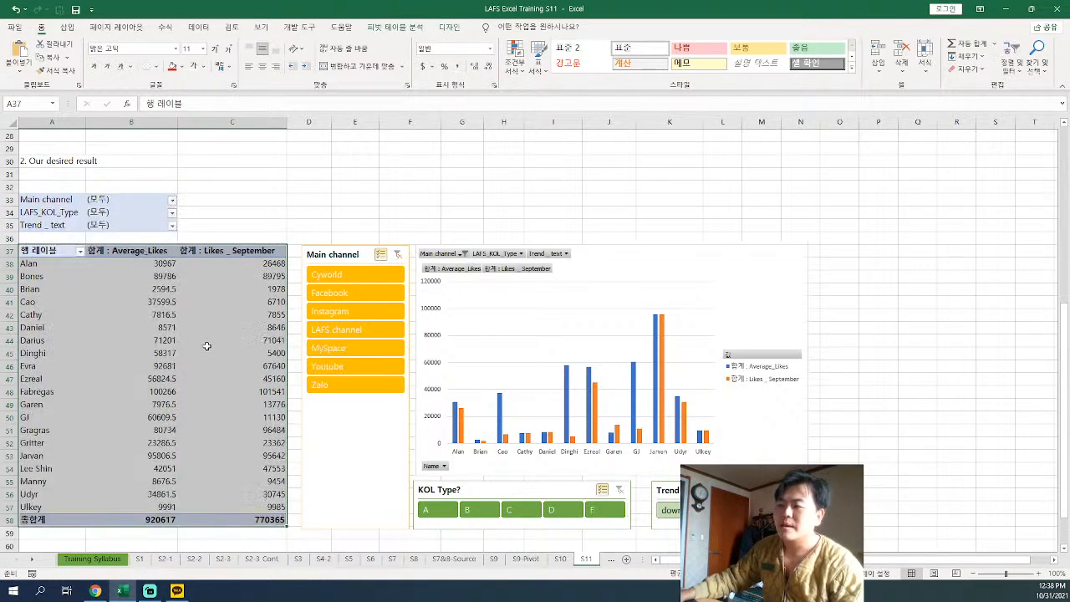
left_click(167, 220)
left_click(172, 224)
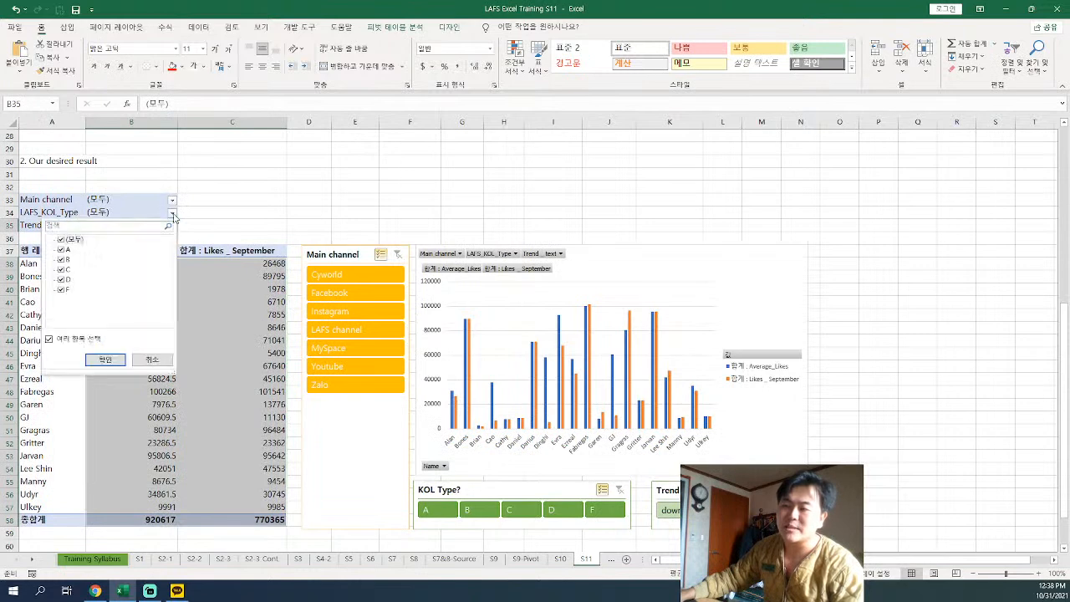
left_click(151, 360)
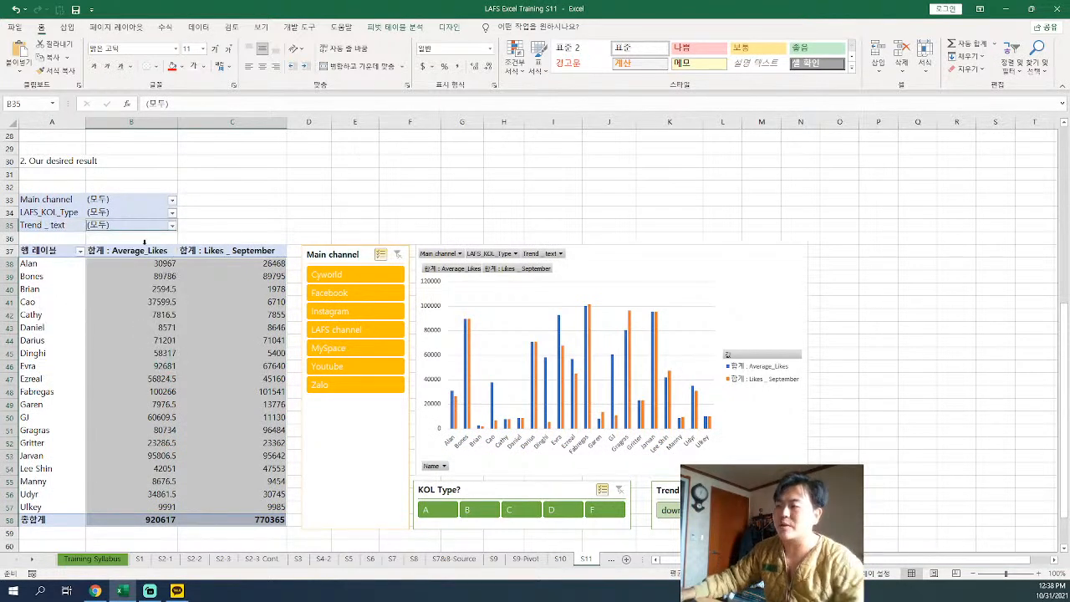
With the Main channel slicer, exclude the channels one by one from Cyworld to Youtube until only Zalo is left, and restore all channels
left_click(375, 275, "ctrl")
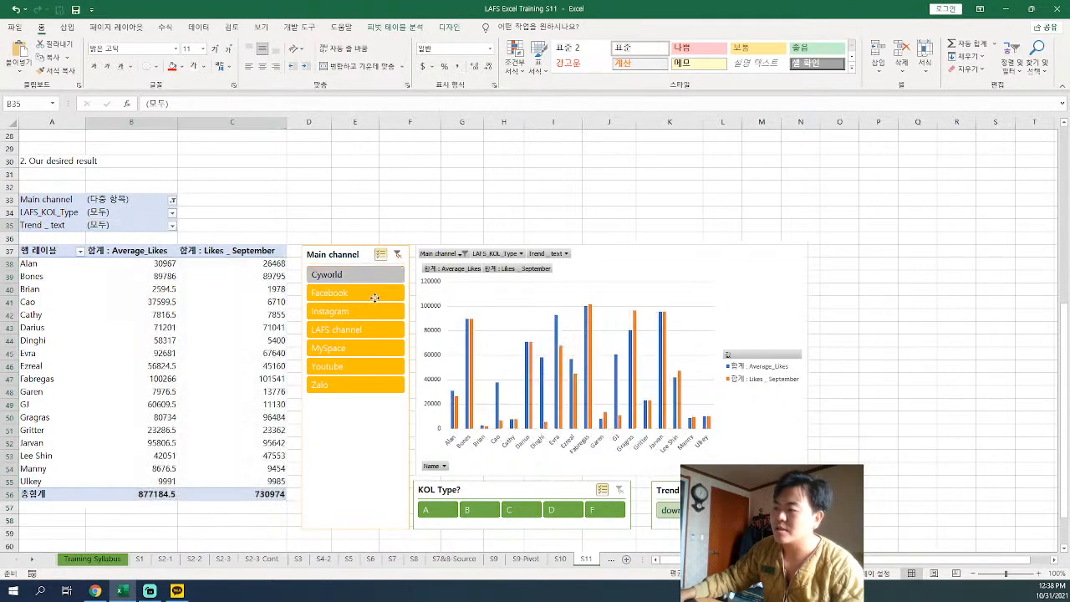
left_click(375, 293, "ctrl")
left_click(367, 311, "ctrl")
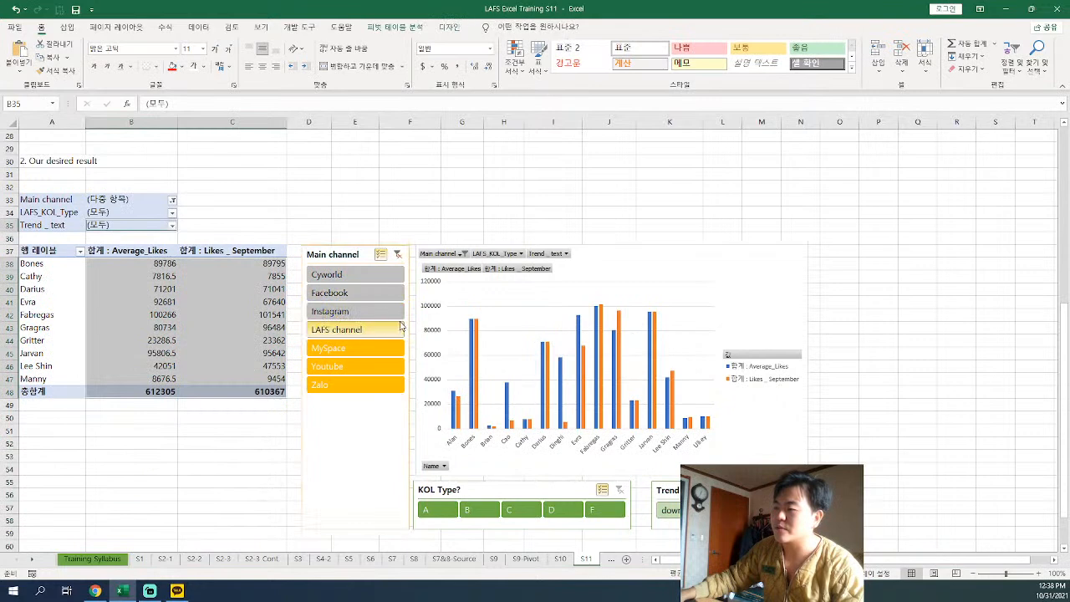
left_click(355, 330, "ctrl")
left_click(357, 347, "ctrl")
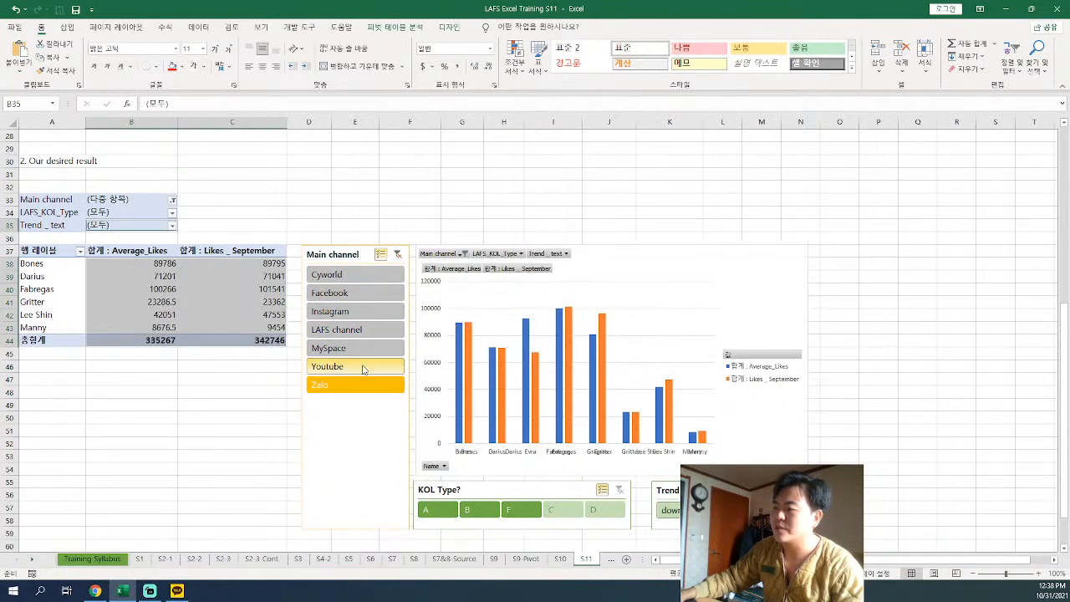
left_click(366, 386)
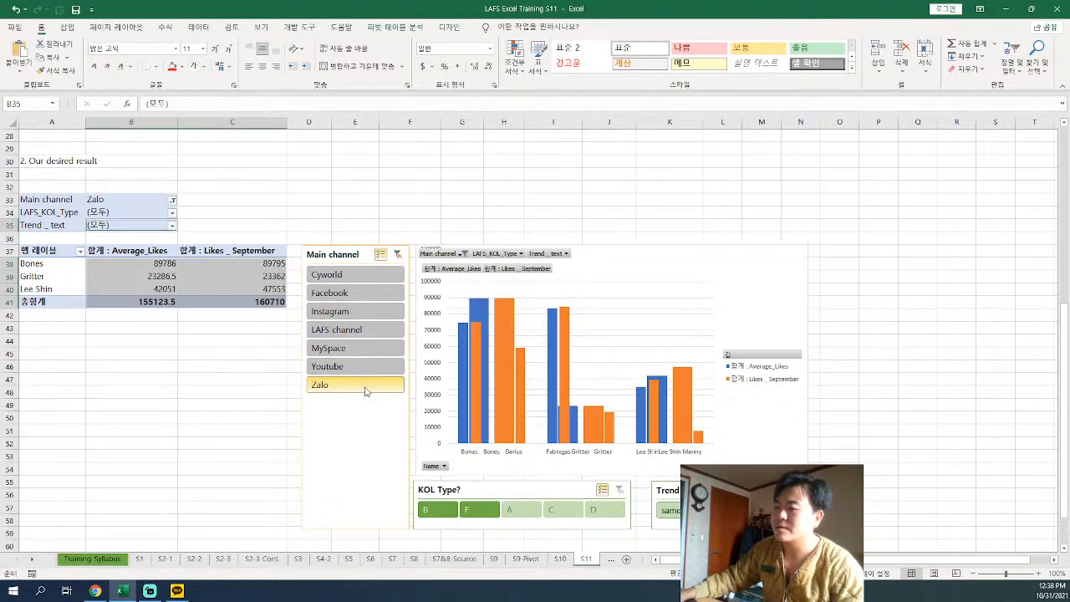
left_click(365, 386, "ctrl")
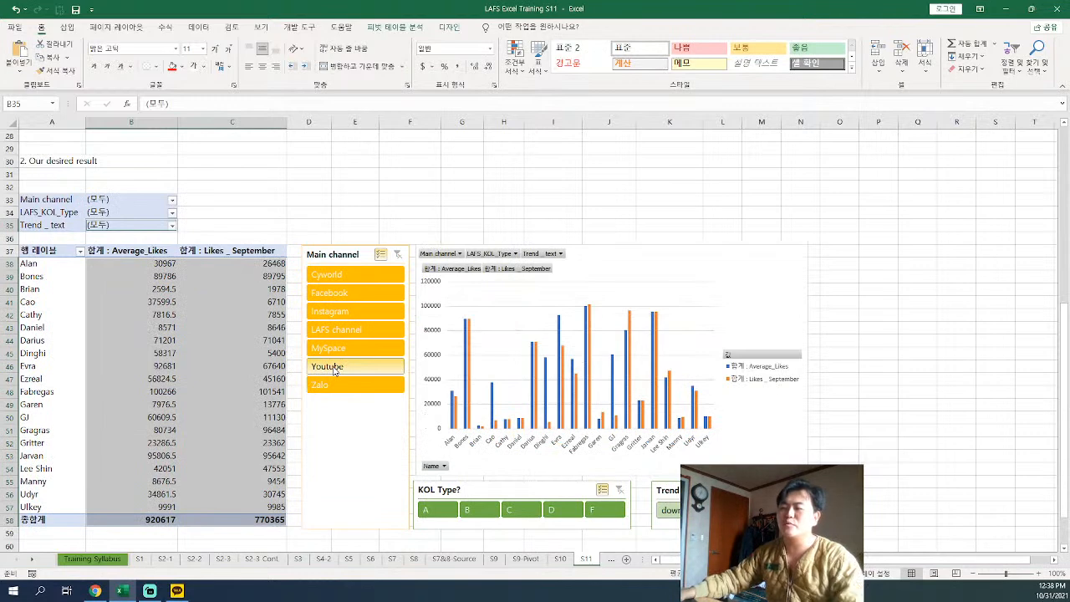
Exclude Cyworld from the pivot table and chart with the Main channel slicer
left_click(368, 258)
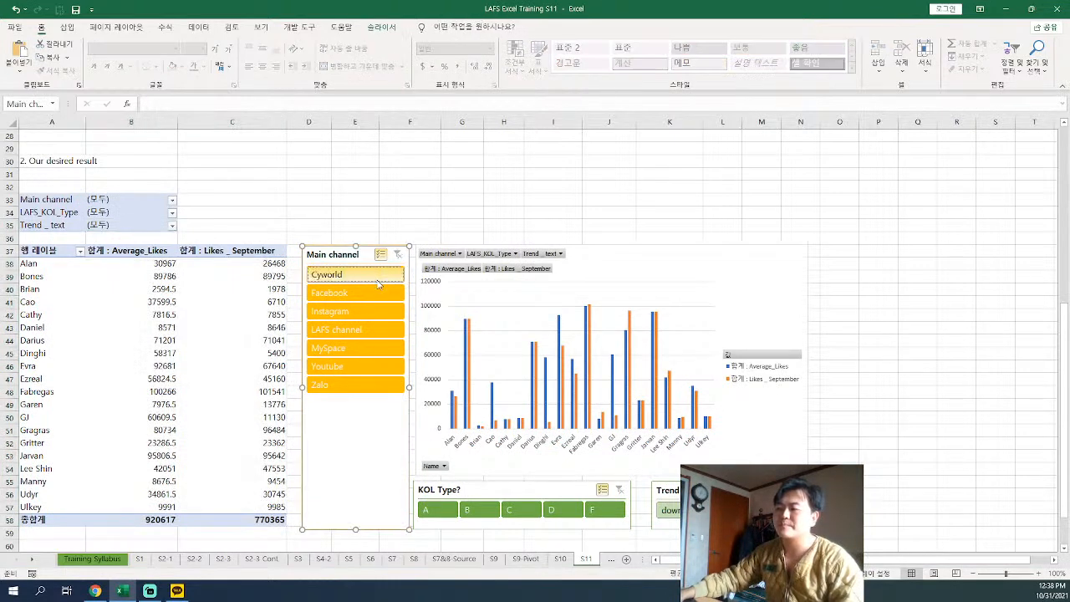
left_click(378, 283, "ctrl")
Exclude types A, B and C with the KOL Type slicer, and clear that slicer's filter
scroll(570, 474, "down", 1)
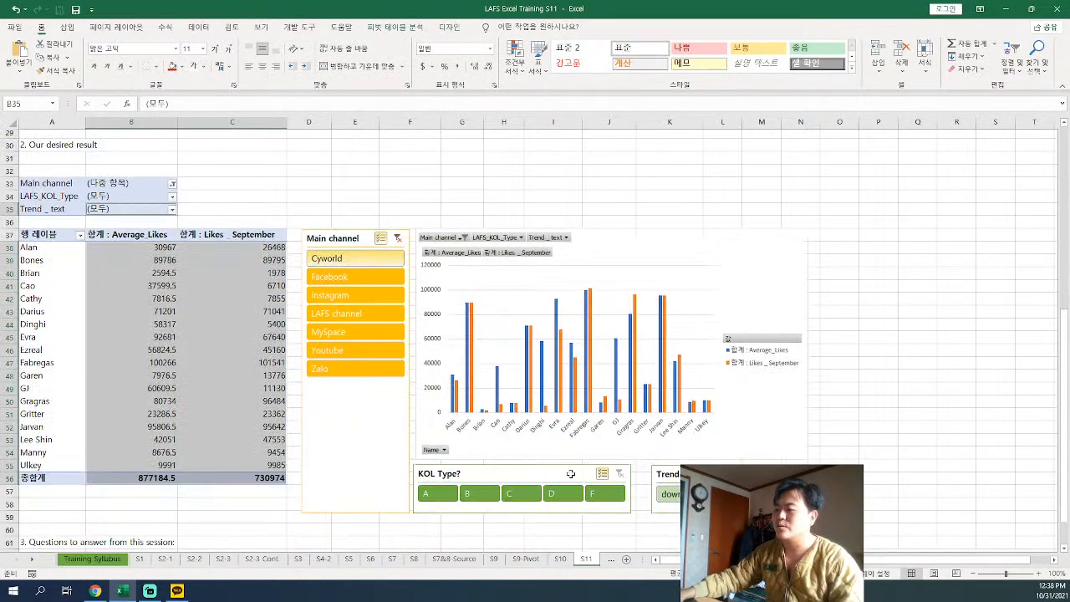
scroll(570, 474, "down", 2)
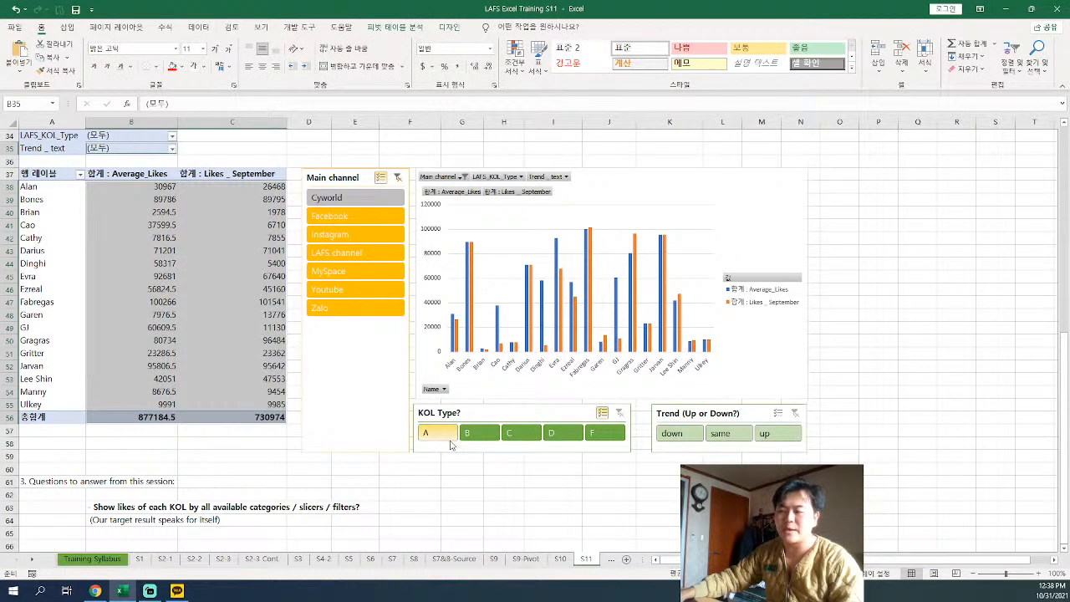
left_click(449, 444, "ctrl")
left_click(483, 442, "ctrl")
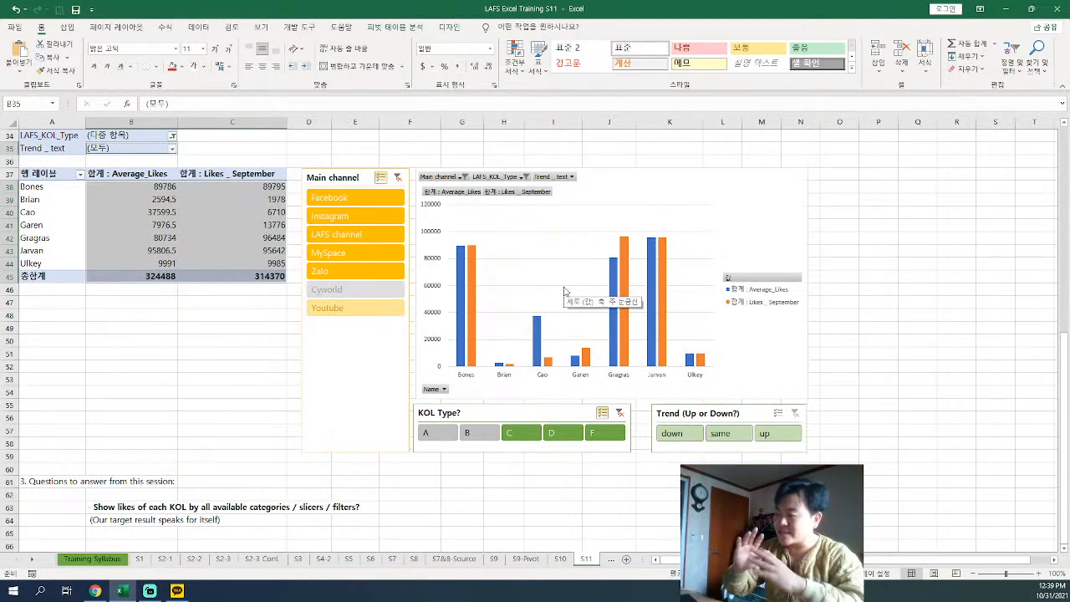
left_click(523, 432)
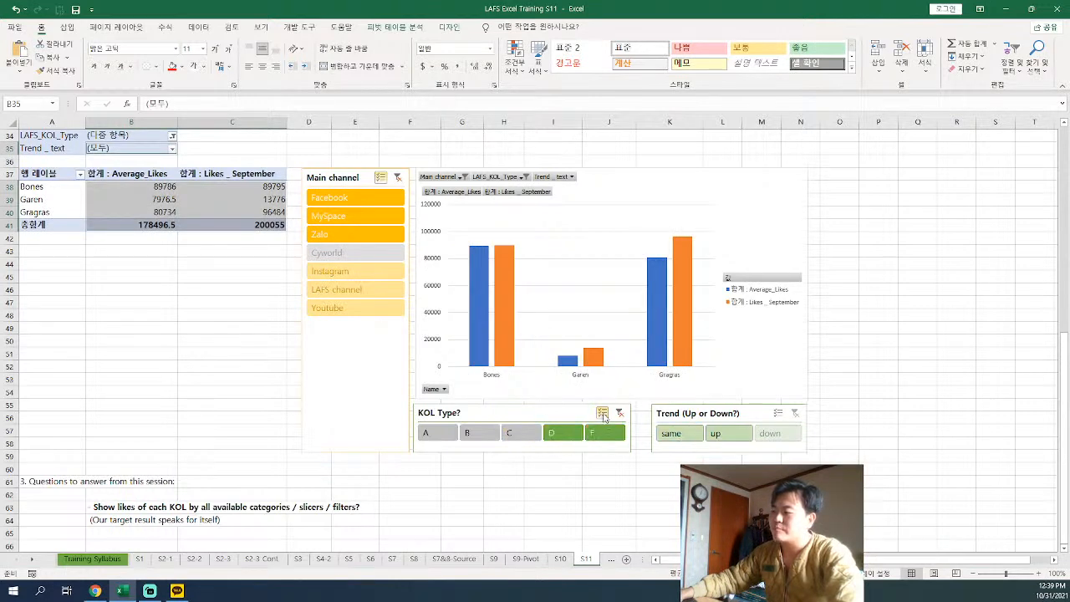
left_click(619, 413)
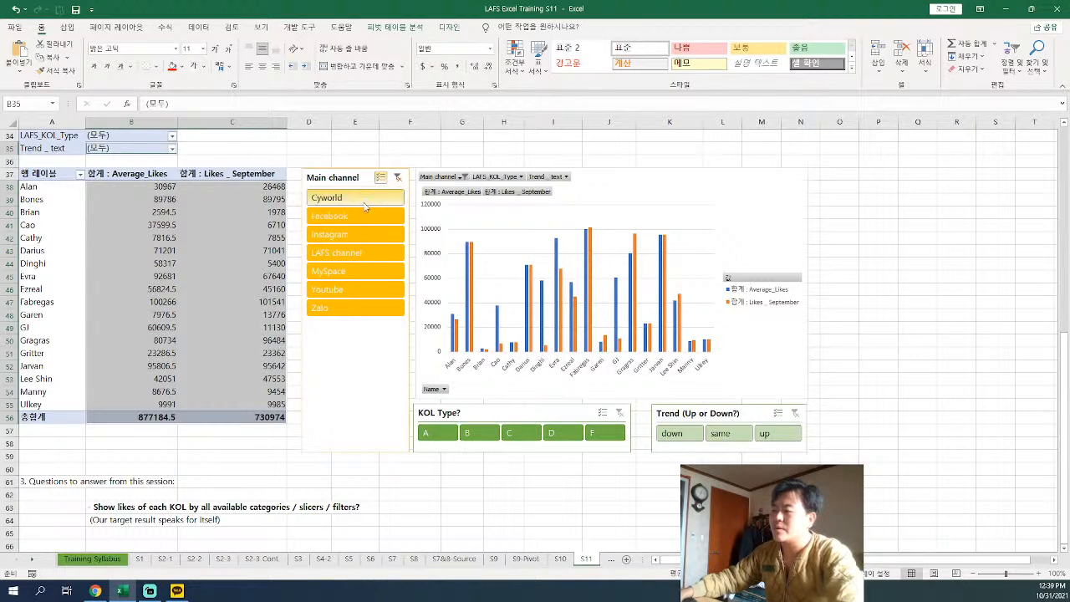
With the Main channel slicer, restore Cyworld and exclude Zalo, Youtube and MySpace from the pivot table and chart
left_click(364, 203)
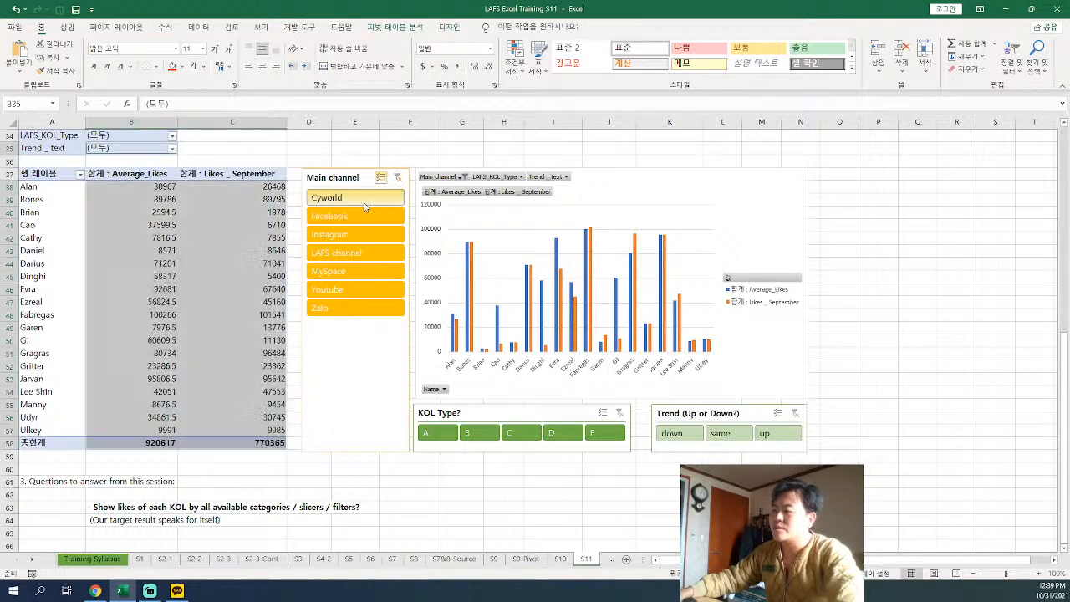
left_click(358, 308)
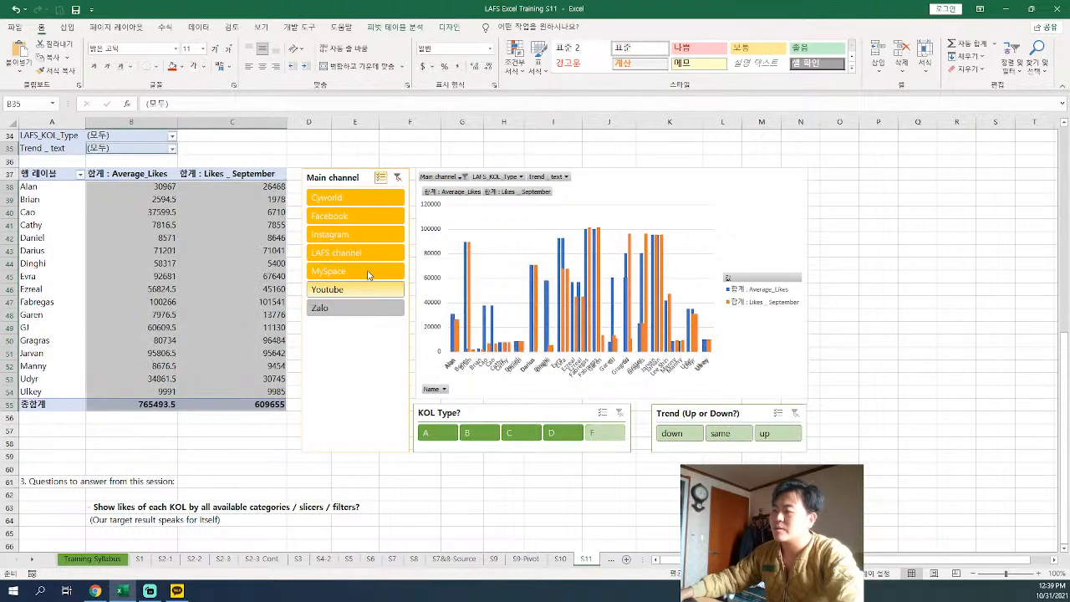
left_click(367, 272)
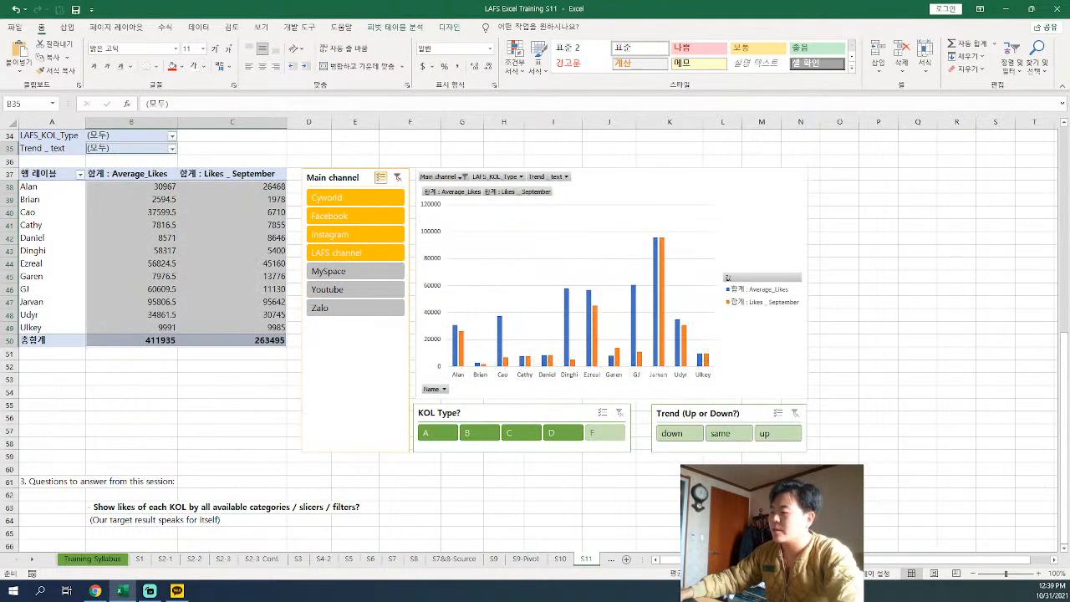
Filter the pivot table and chart by up, down and same with the Trend slicer, and clear that slicer's filter
left_click(762, 434)
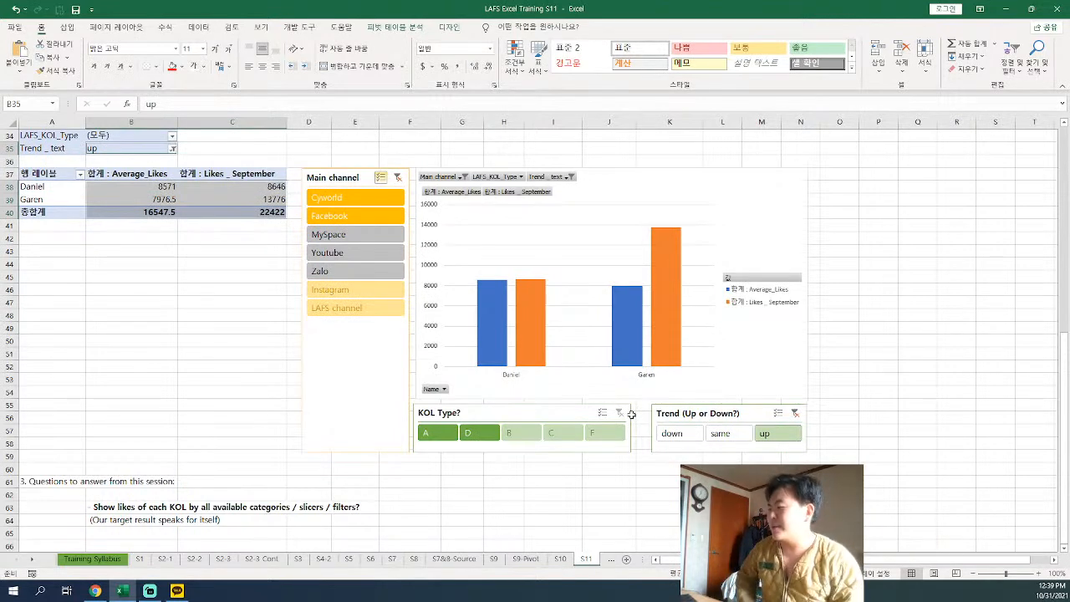
left_click(685, 436)
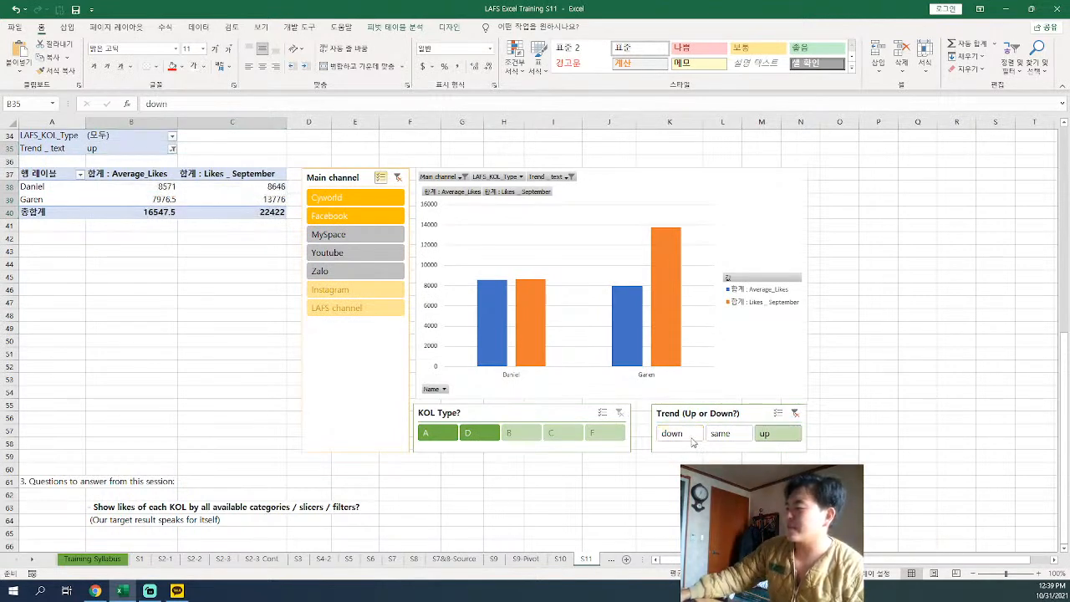
left_click(729, 435)
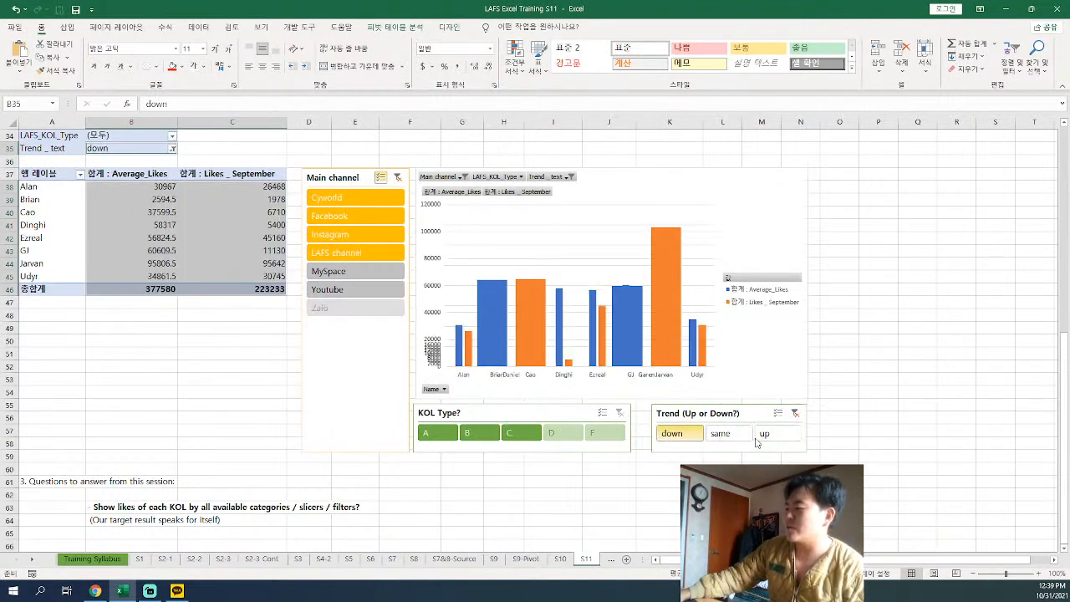
left_click(794, 413)
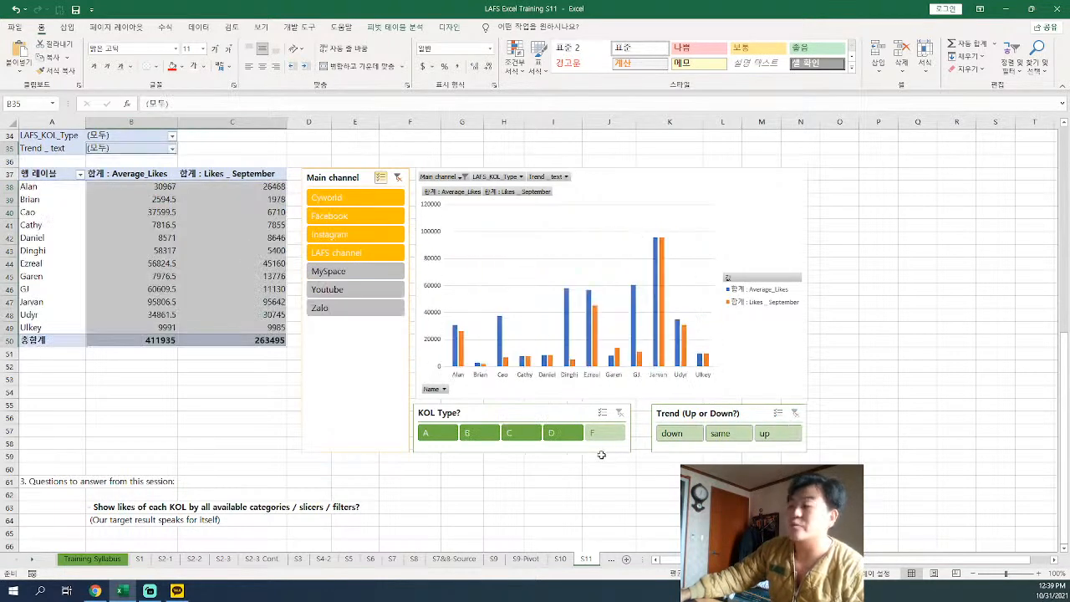
Check the session question in B63, and reset the pivot table's Main channel filter to all items
scroll(597, 453, "down", 4)
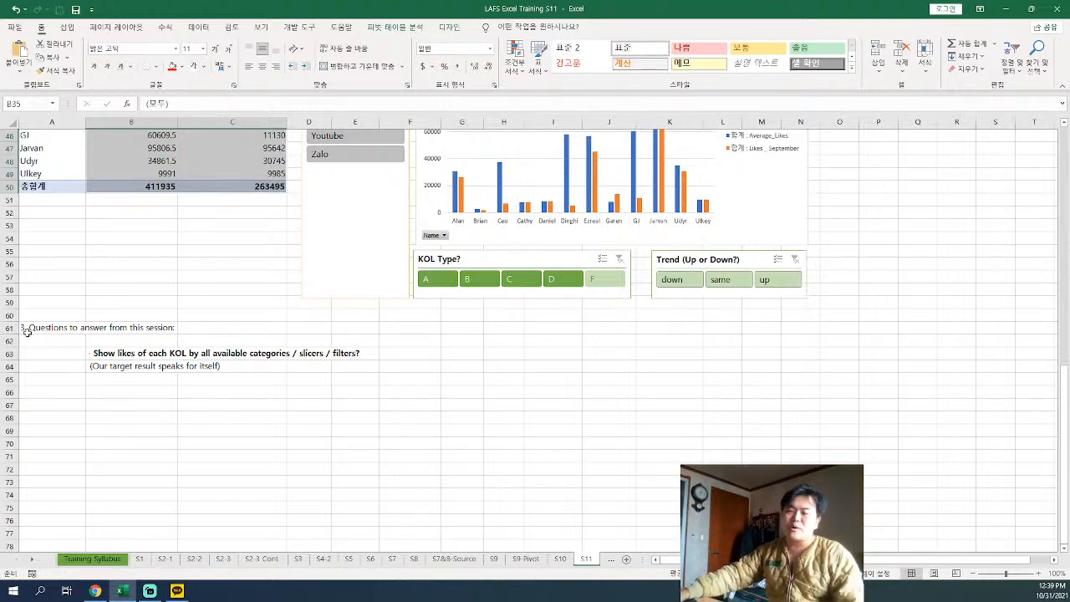
scroll(180, 368, "up", 1)
scroll(167, 416, "down", 4)
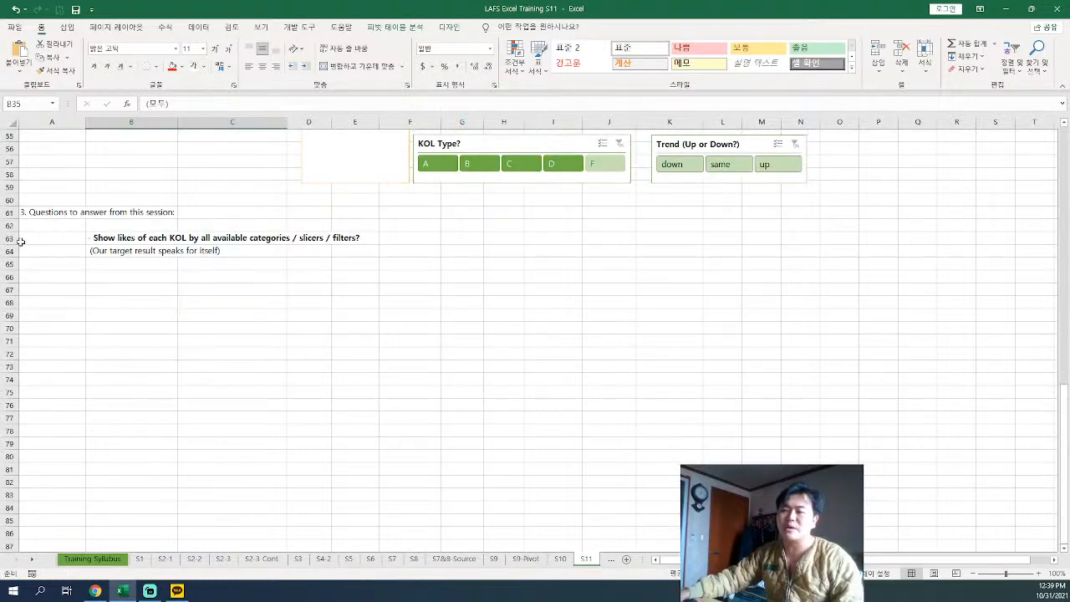
left_click(175, 240)
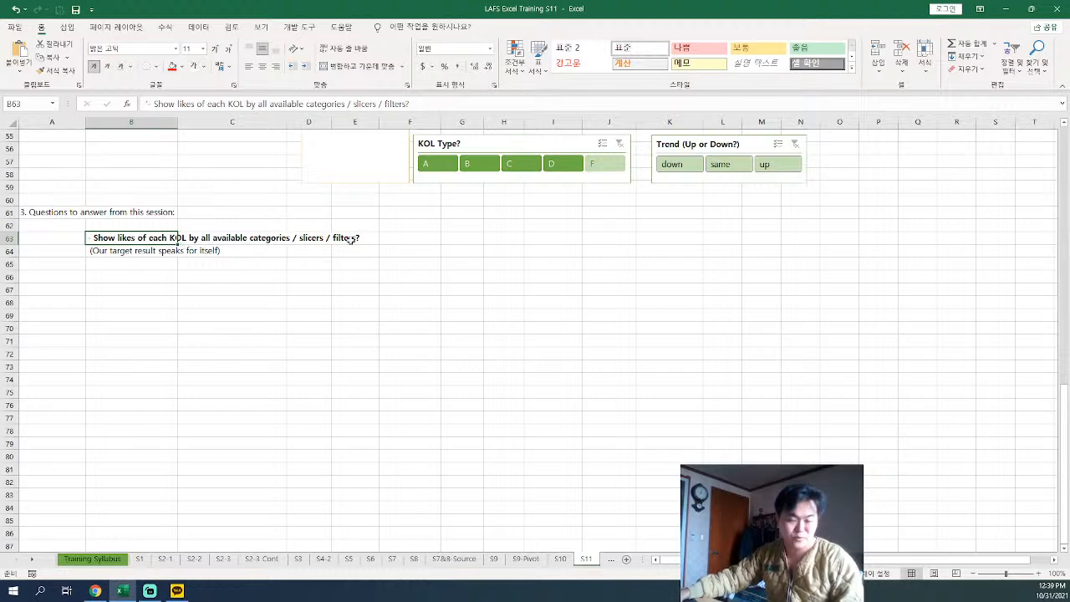
scroll(279, 279, "up", 8)
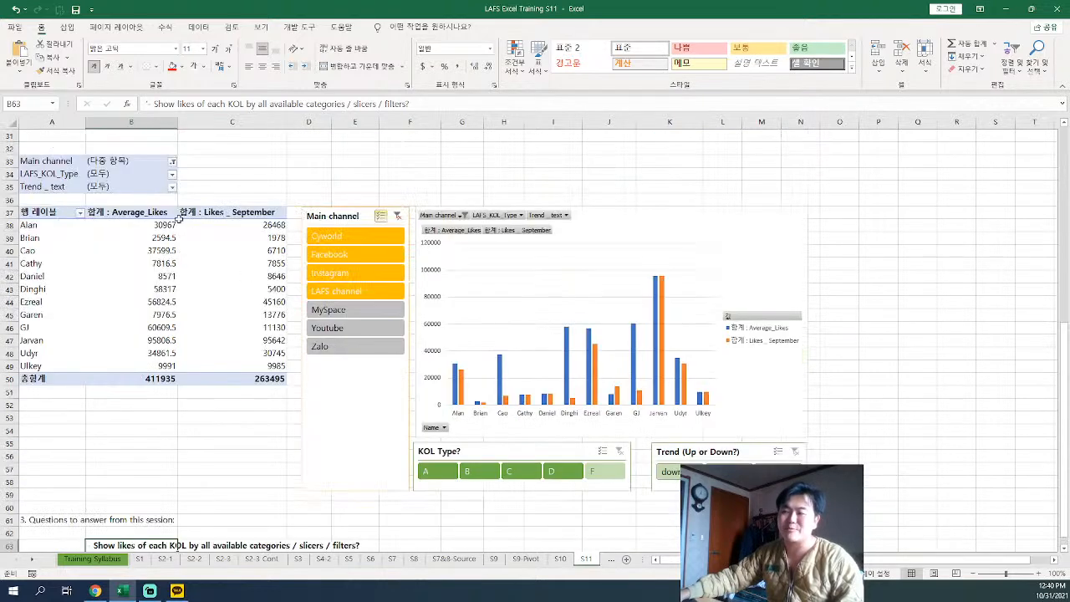
left_click(172, 161)
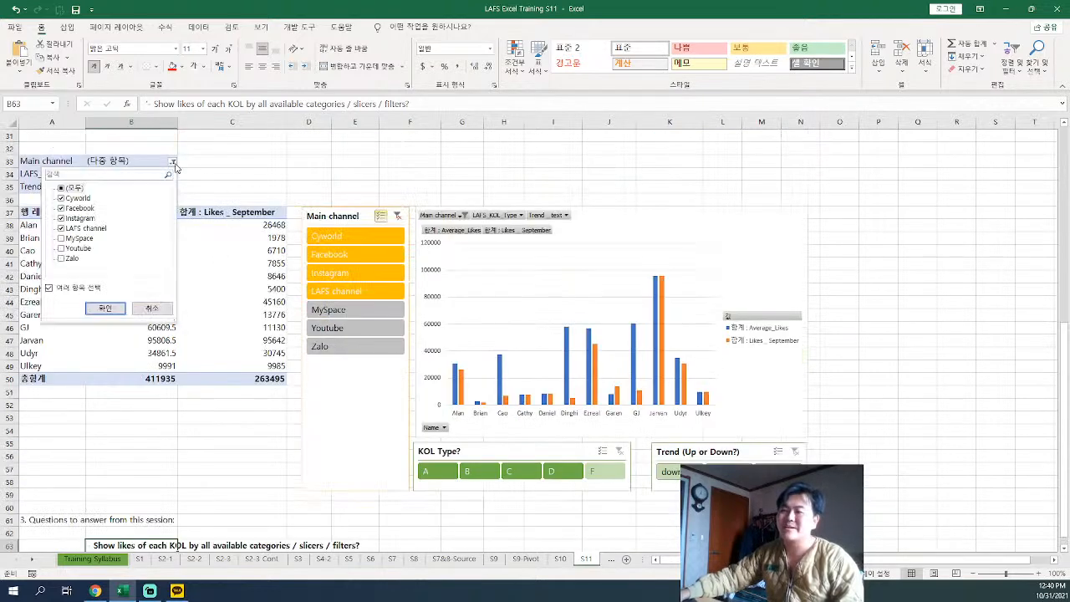
left_click(61, 188)
left_click(104, 307)
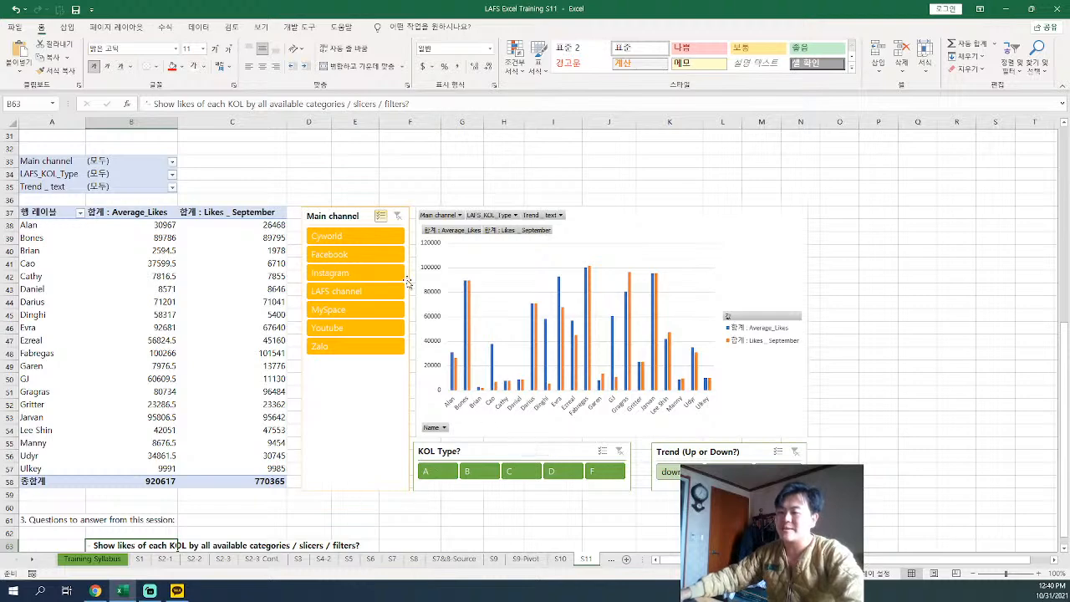
Examine the background database, the desired pivot table with its chart and slicers, and the session question, selecting empty cell A66 below them
scroll(405, 333, "down", 2)
scroll(404, 332, "up", 1)
scroll(405, 332, "down", 1)
scroll(405, 333, "up", 1)
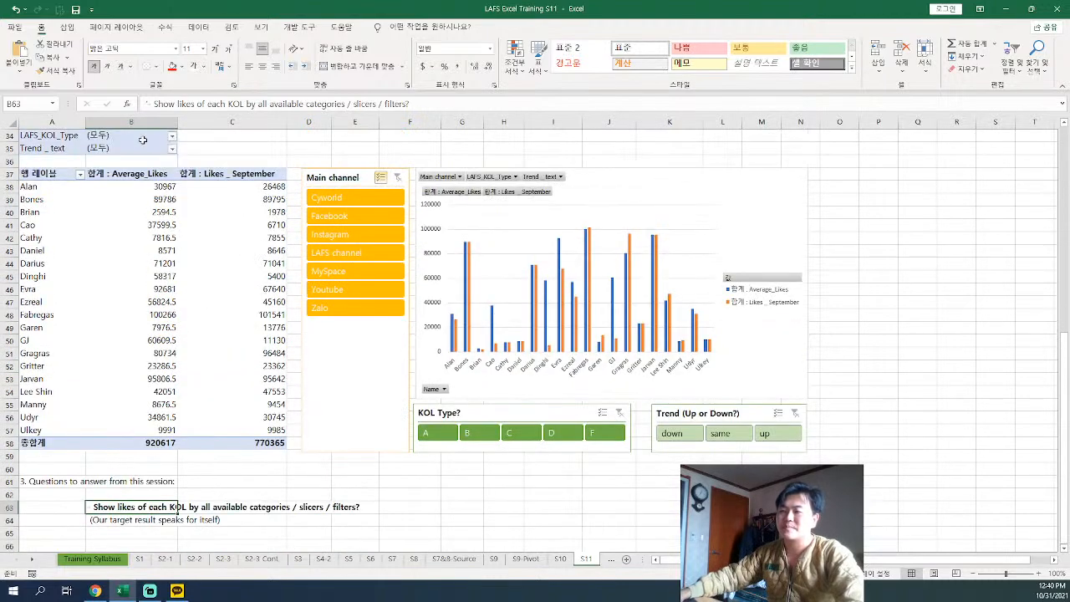
scroll(365, 201, "up", 2)
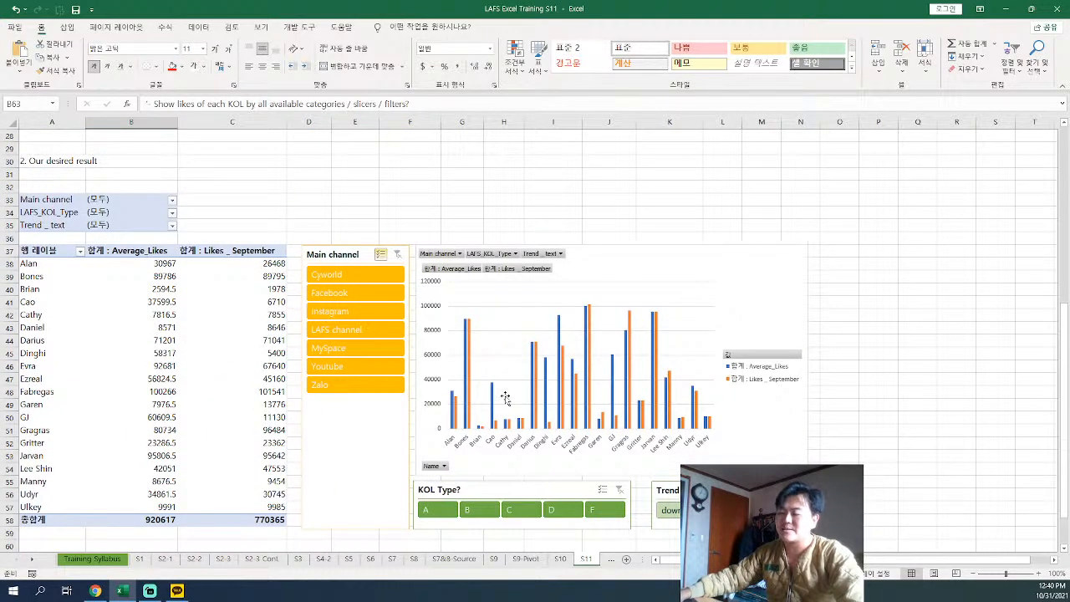
scroll(504, 397, "down", 7)
left_click(69, 354)
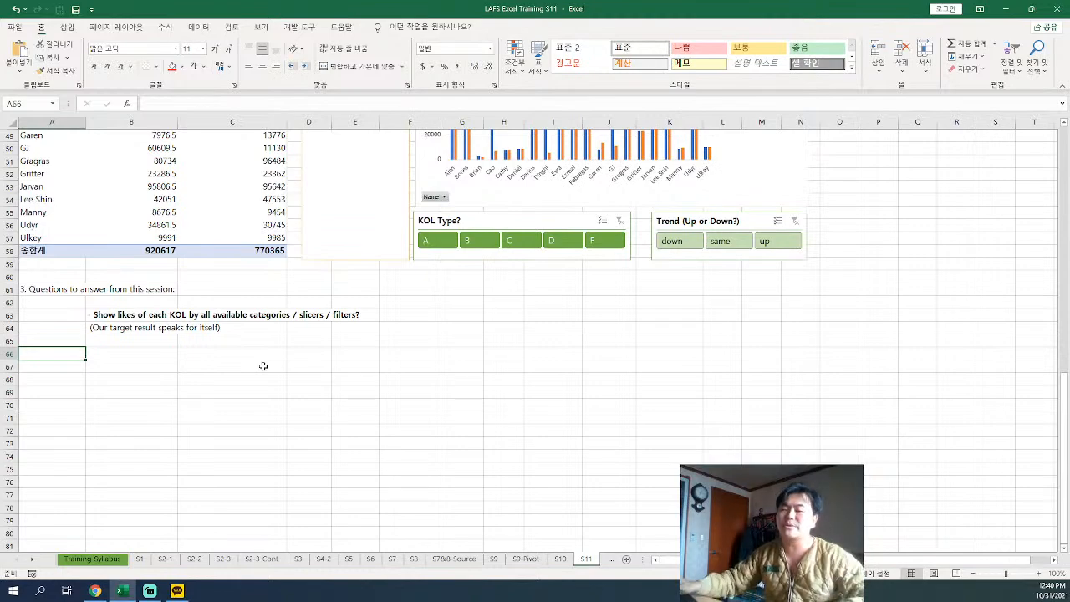
scroll(263, 366, "up", 5)
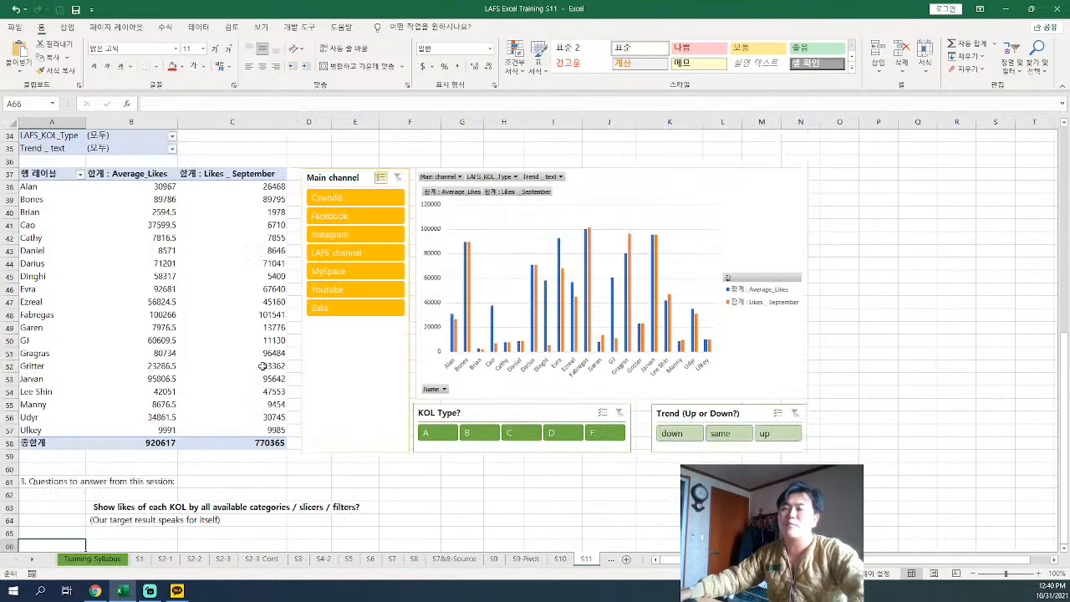
scroll(263, 374, "up", 6)
scroll(262, 374, "down", 9)
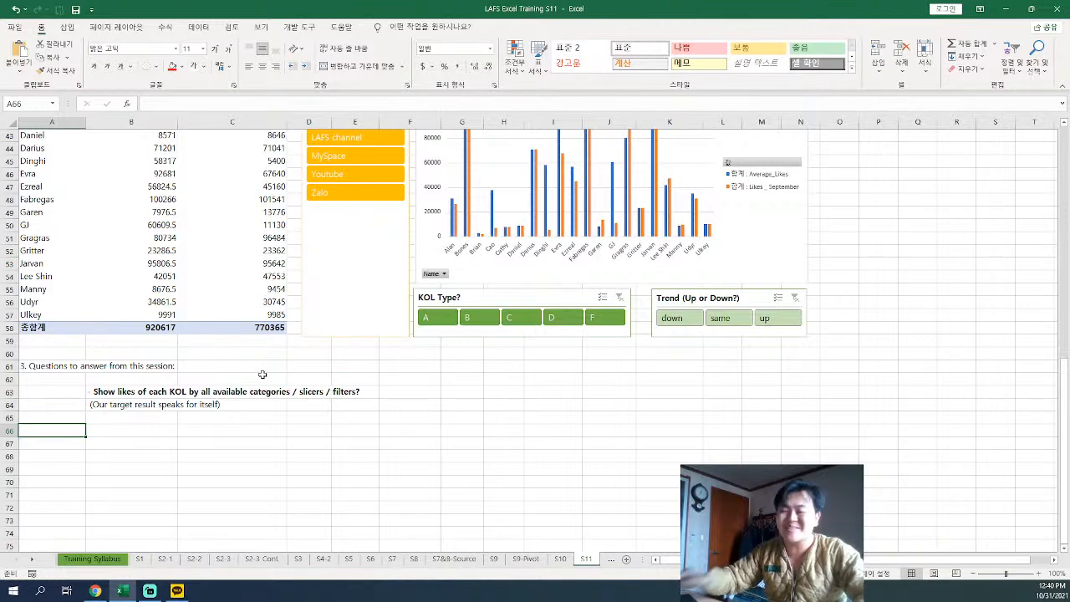
scroll(260, 415, "up", 7)
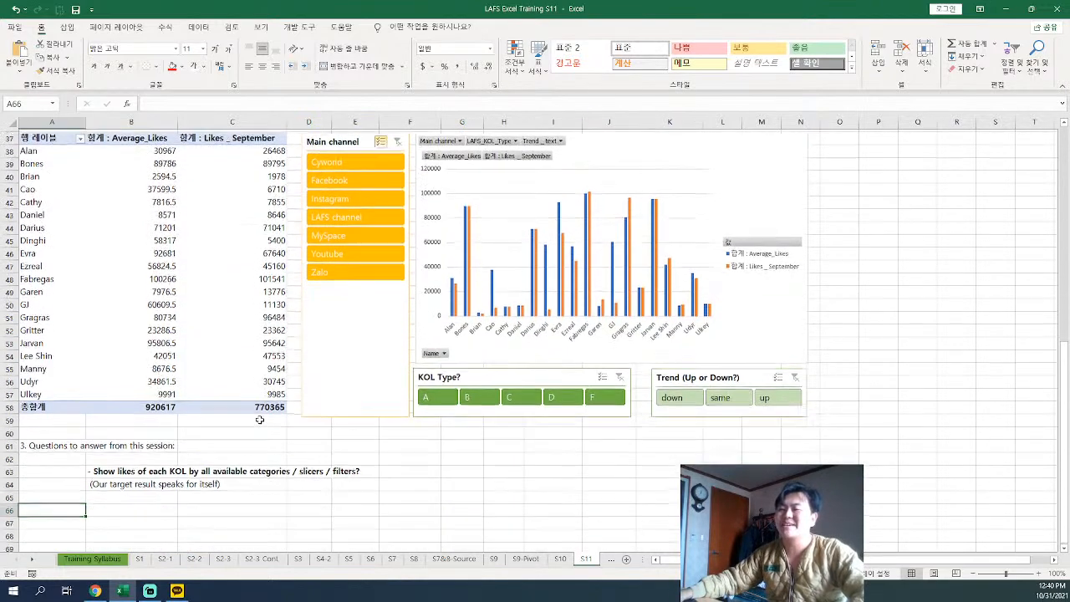
scroll(260, 415, "up", 2)
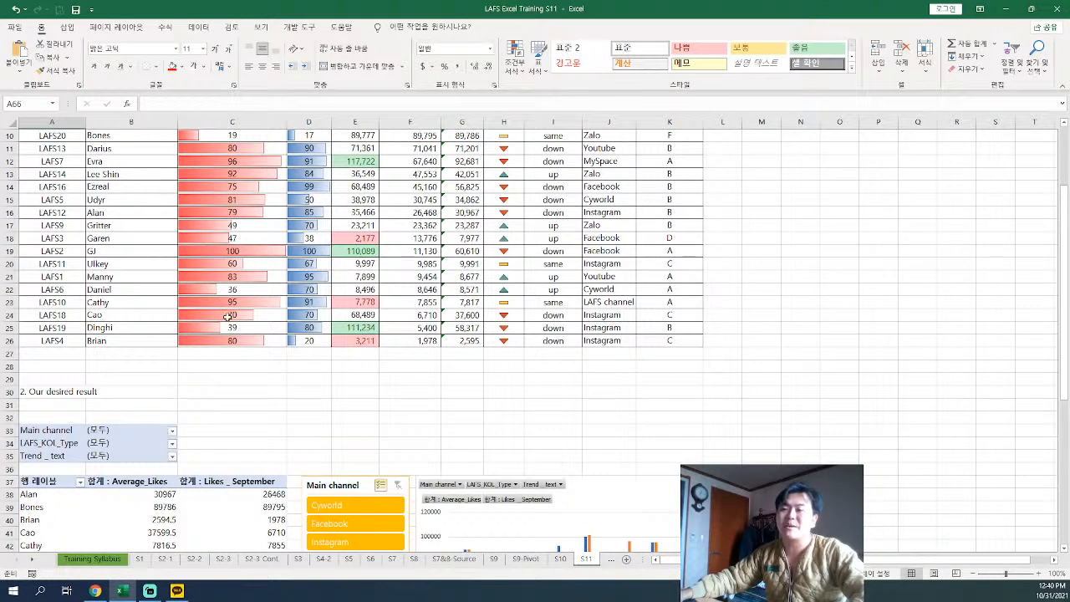
scroll(237, 312, "down", 6)
scroll(237, 311, "down", 3)
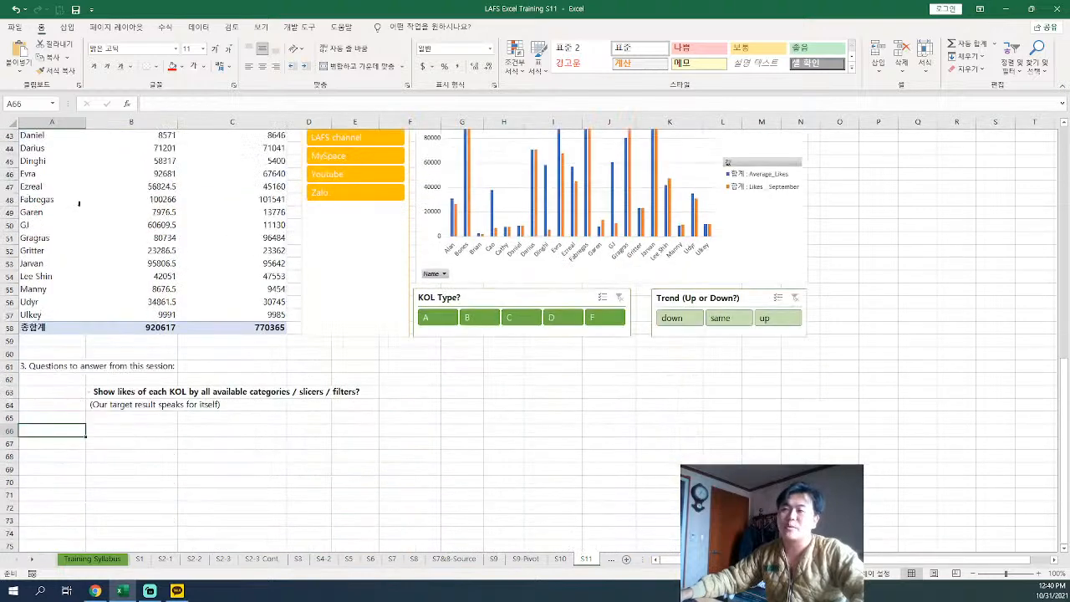
Start a new pivot table with the background database A6:K26 on sheet S11 as its source range
left_click(68, 28)
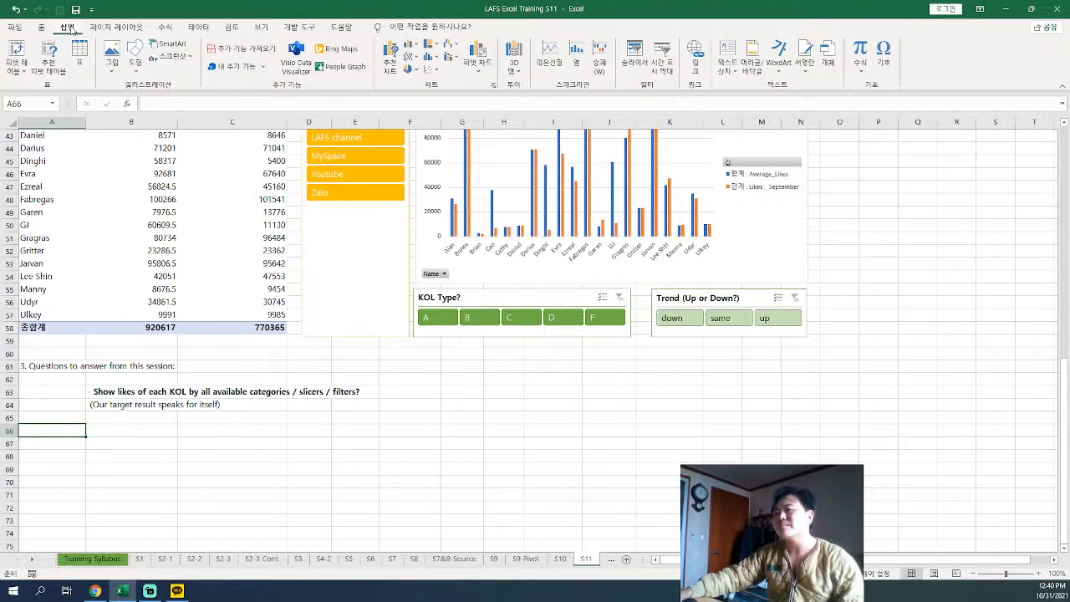
left_click(16, 55)
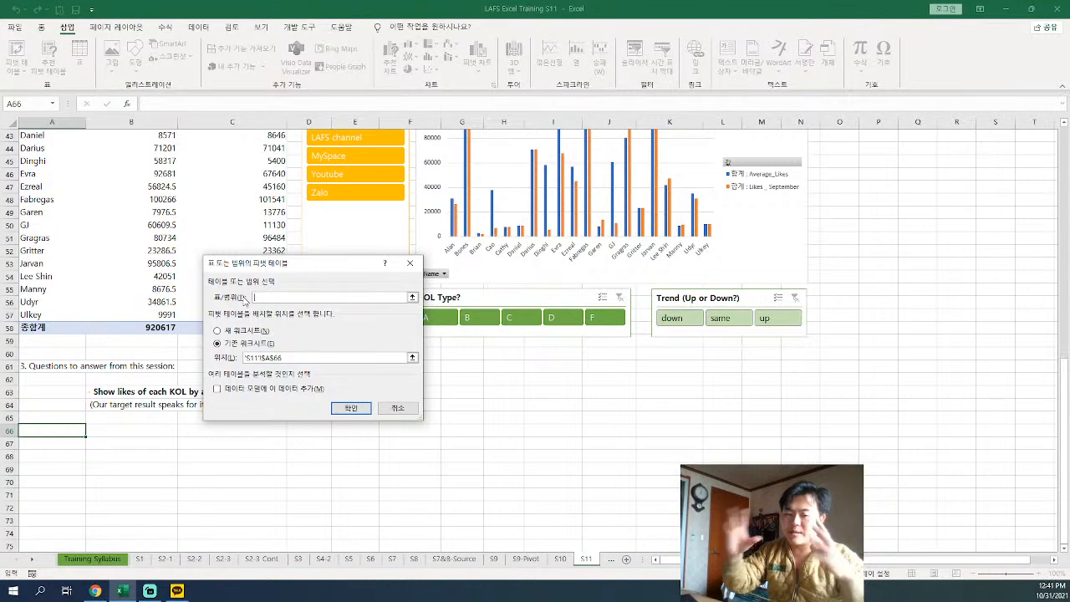
left_click(412, 296)
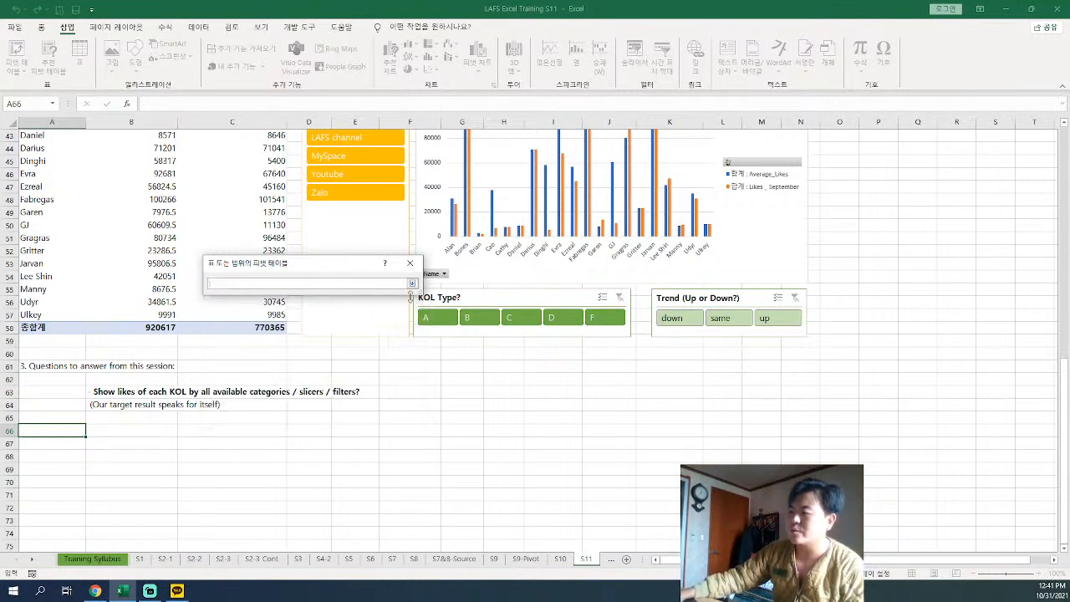
scroll(422, 283, "up", 1)
scroll(422, 282, "up", 14)
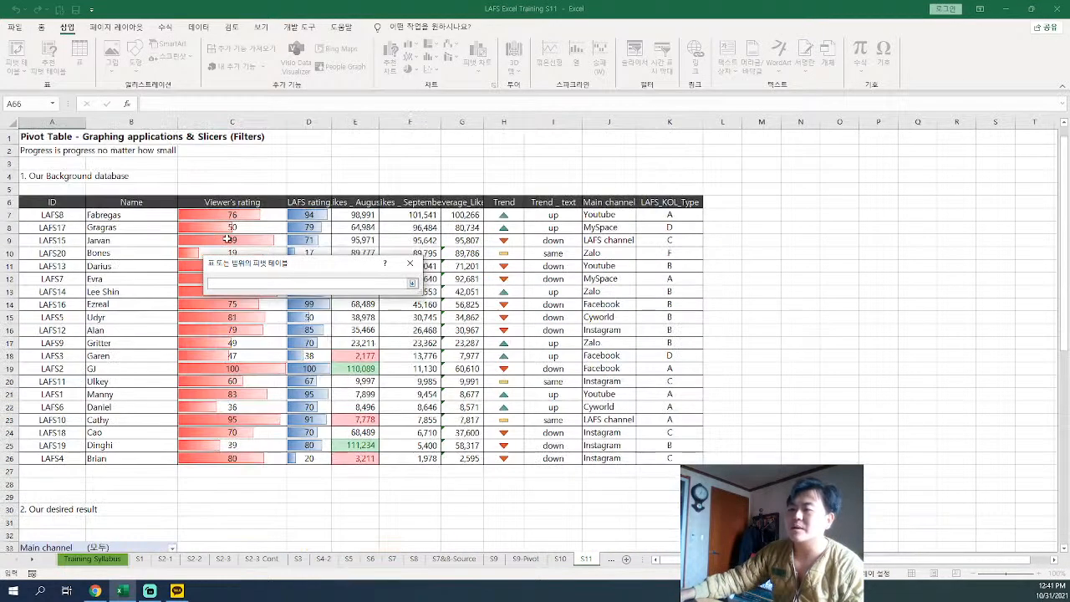
left_click_drag(51, 202, 668, 458)
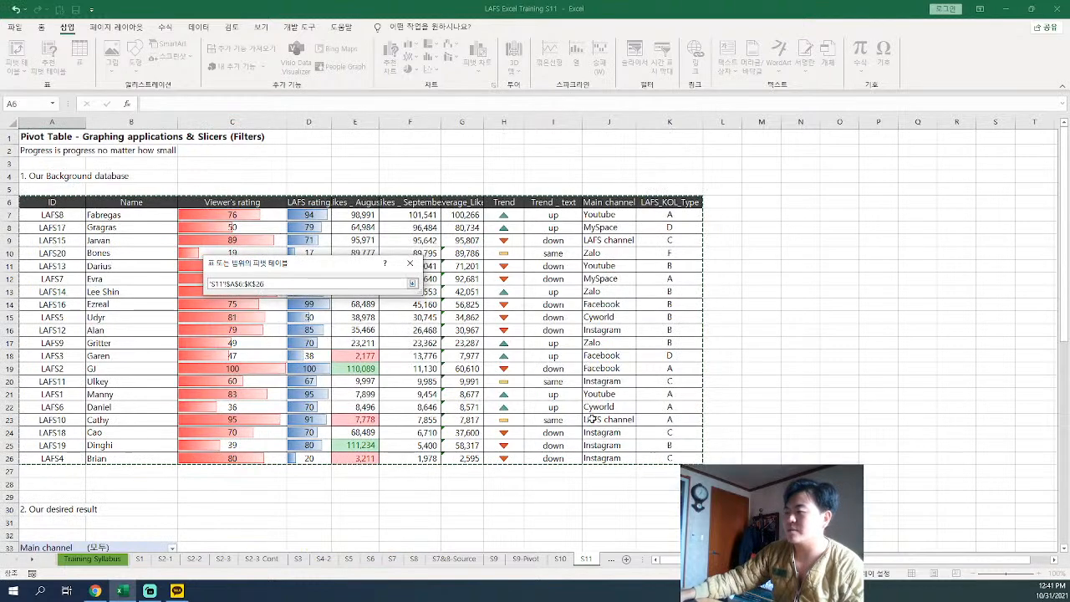
left_click(412, 284)
Place the new pivot table at cell A69 of the existing S11 worksheet and create it
scroll(341, 375, "down", 2)
scroll(341, 376, "down", 3)
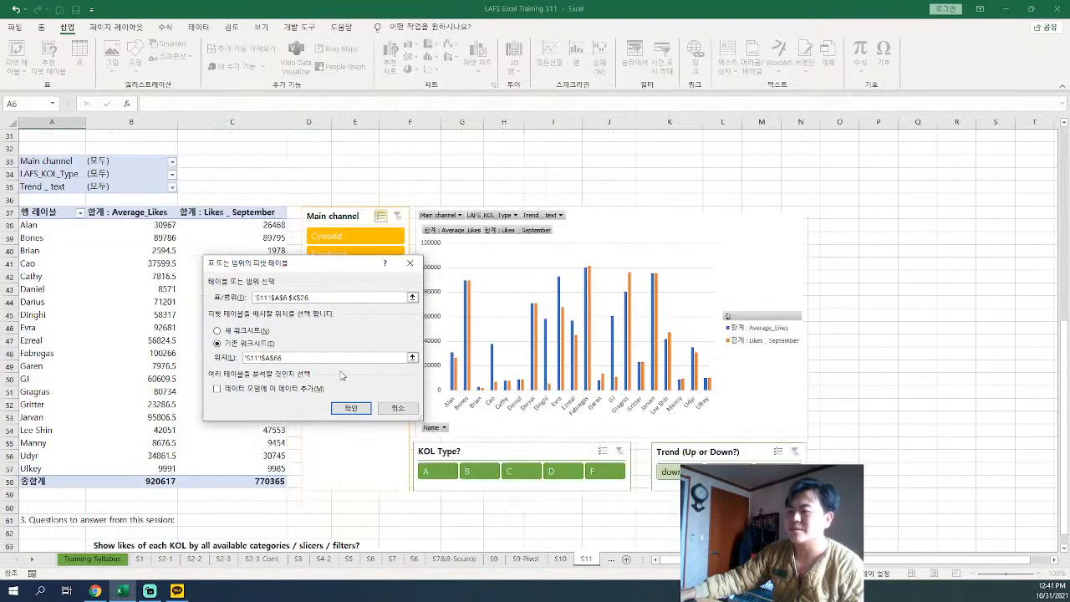
scroll(341, 376, "down", 8)
scroll(341, 374, "up", 2)
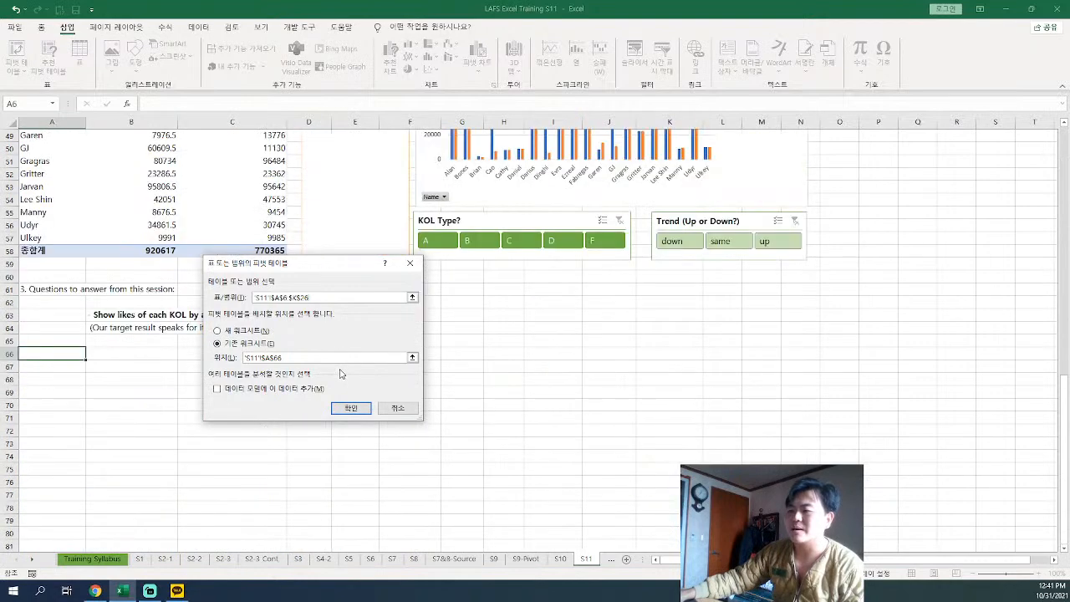
left_click(411, 358)
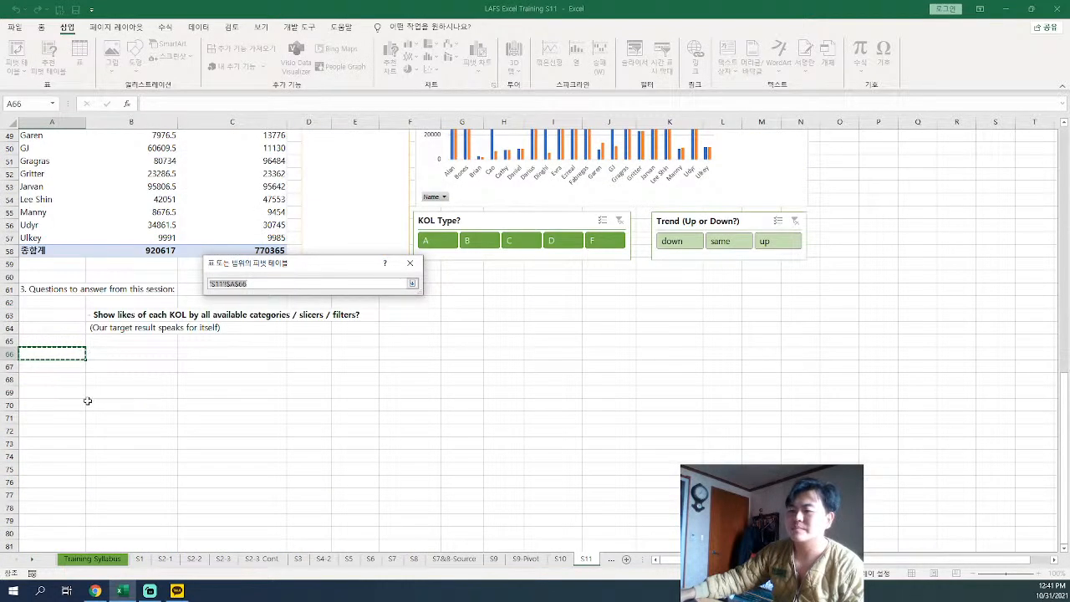
left_click(56, 393)
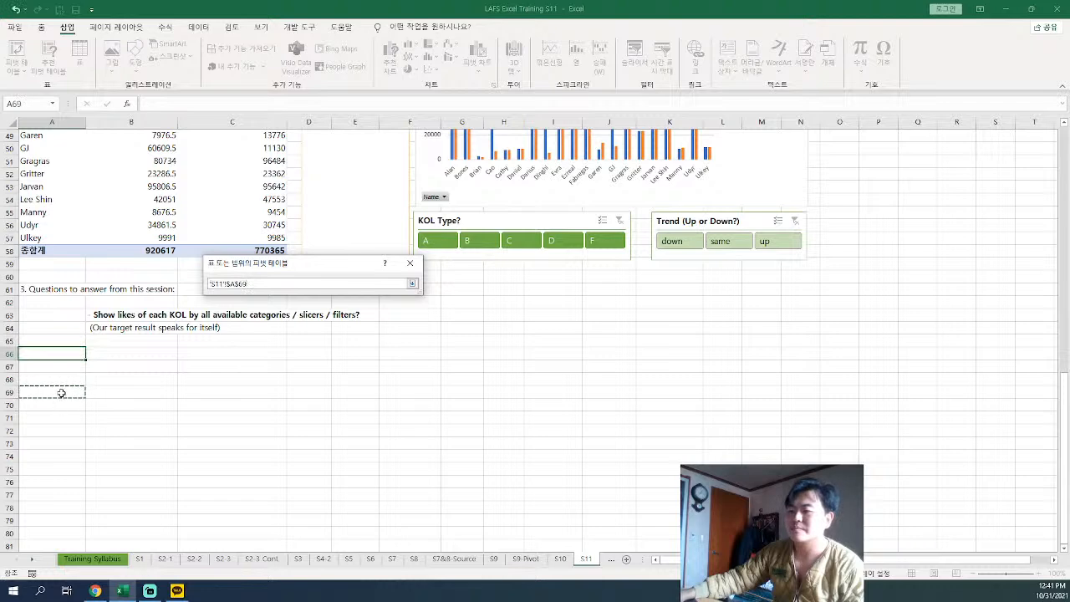
left_click(412, 284)
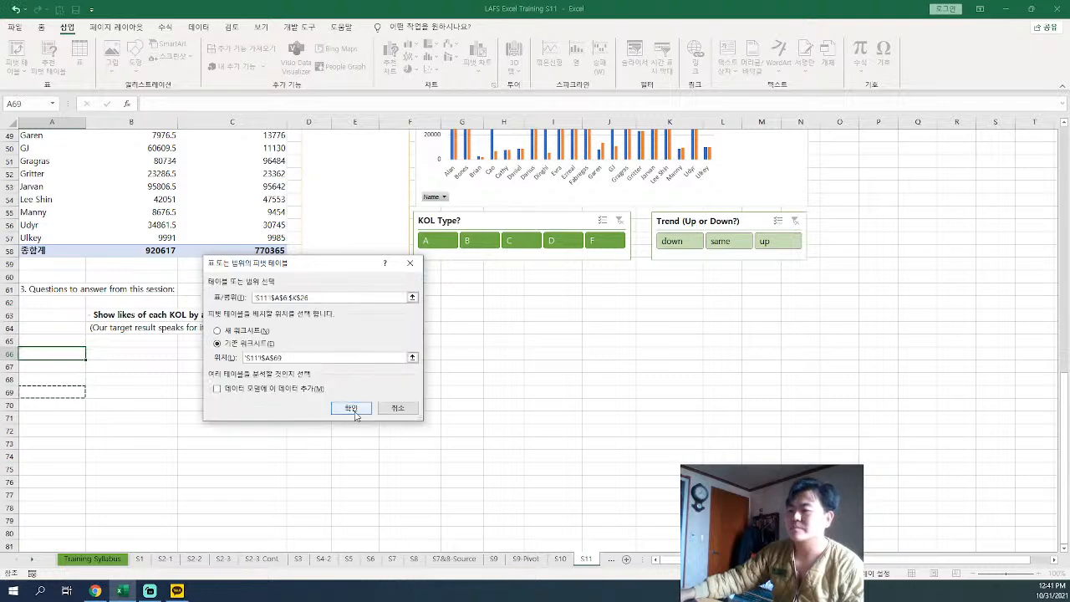
left_click(354, 410)
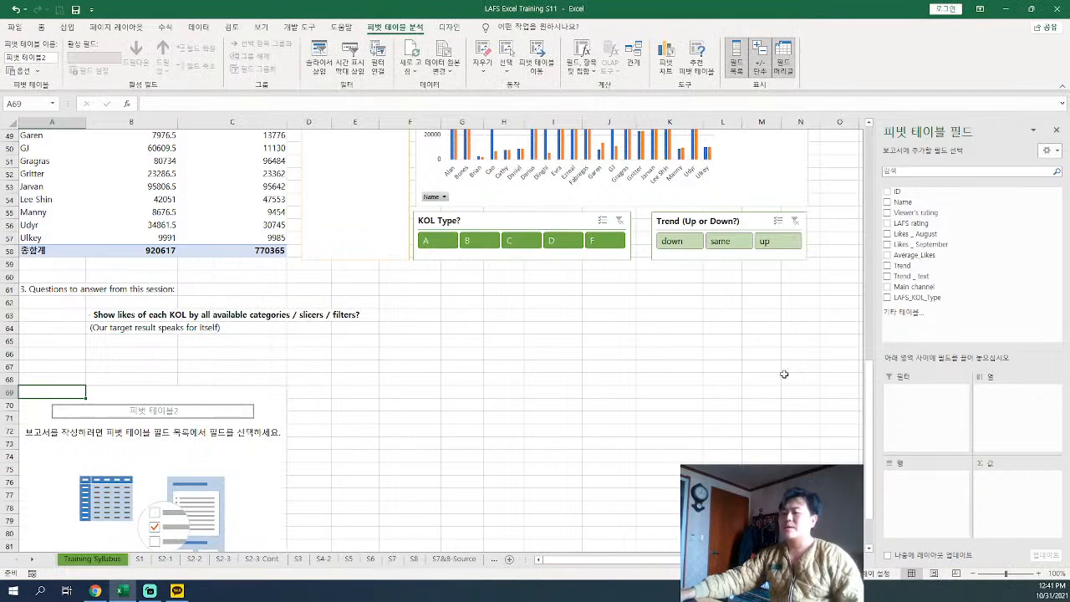
Examine which fields the desired pivot table at A33:C58 uses as filters, row labels and values
scroll(234, 315, "up", 3)
scroll(234, 315, "up", 3)
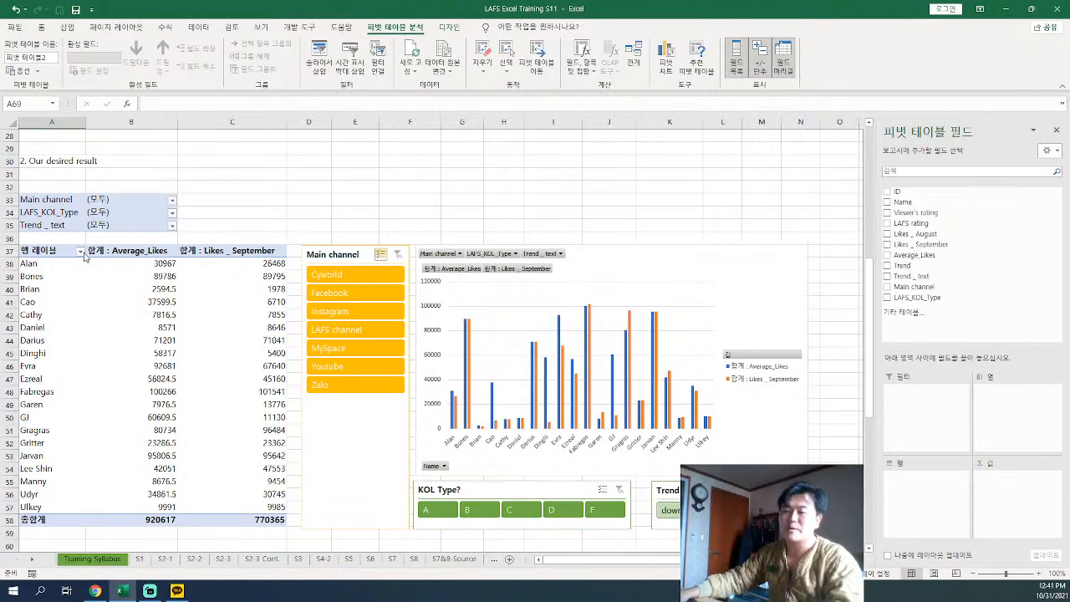
scroll(83, 255, "up", 1)
scroll(84, 254, "up", 2)
left_click_drag(598, 560, 545, 560)
scroll(167, 323, "up", 2)
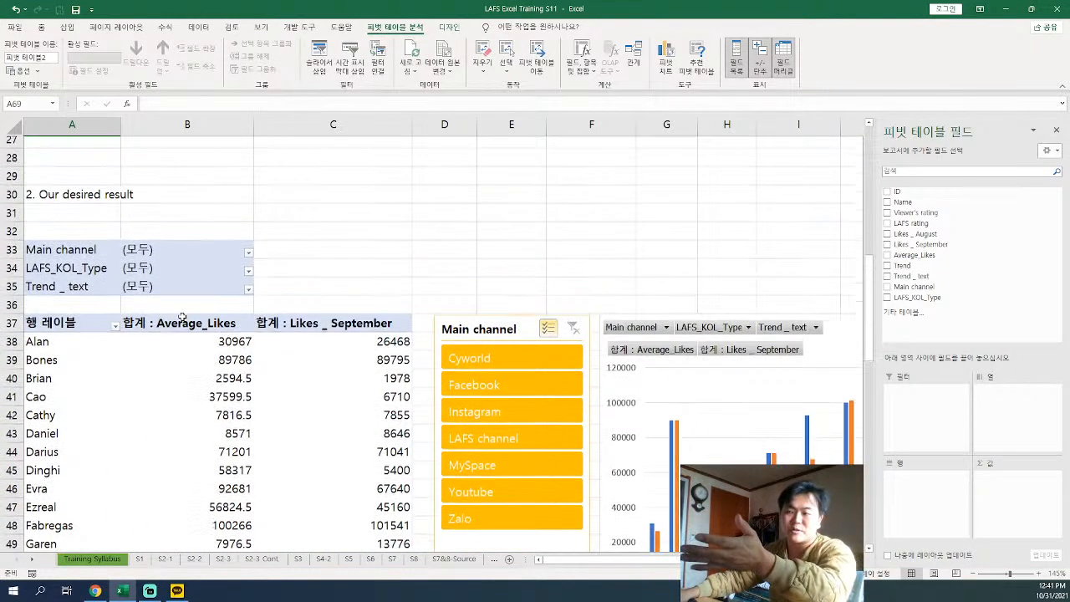
left_click(61, 262)
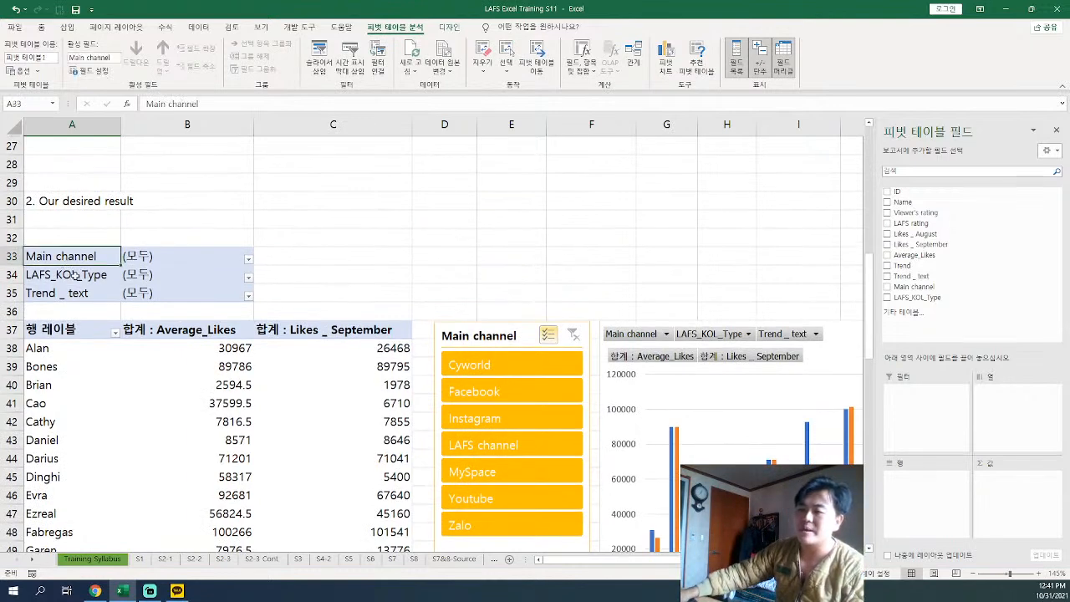
left_click(93, 281)
left_click(89, 295)
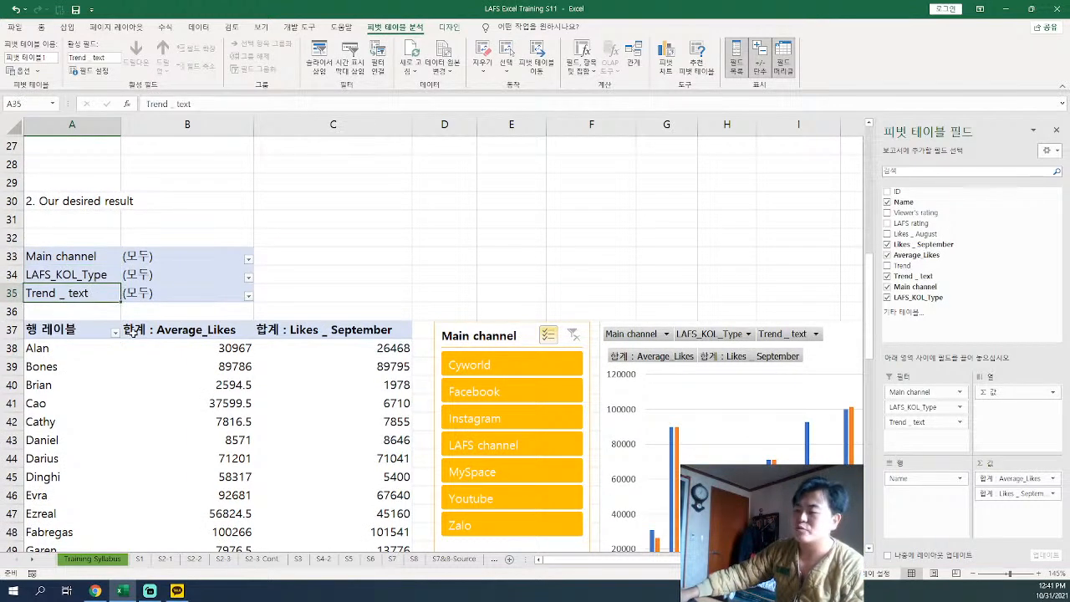
scroll(209, 339, "down", 15)
scroll(330, 399, "down", 2)
scroll(351, 377, "up", 3)
Add Name as the row field of the new pivot table, and Trend _ text, Main channel and LAFS_KOL_Type as its report filters
left_click(365, 351)
scroll(123, 228, "up", 4)
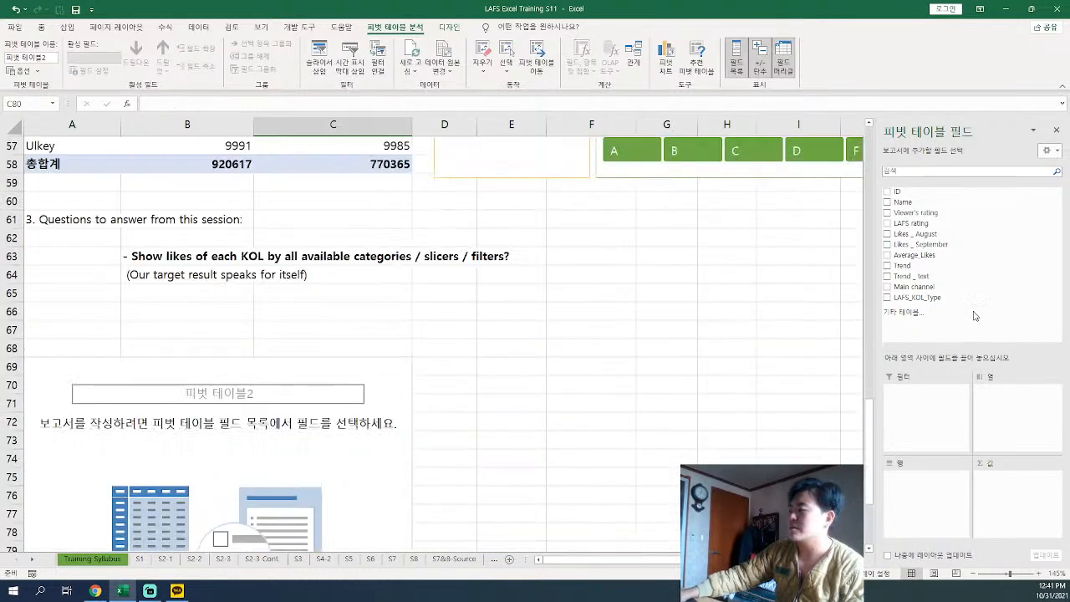
left_click(901, 204)
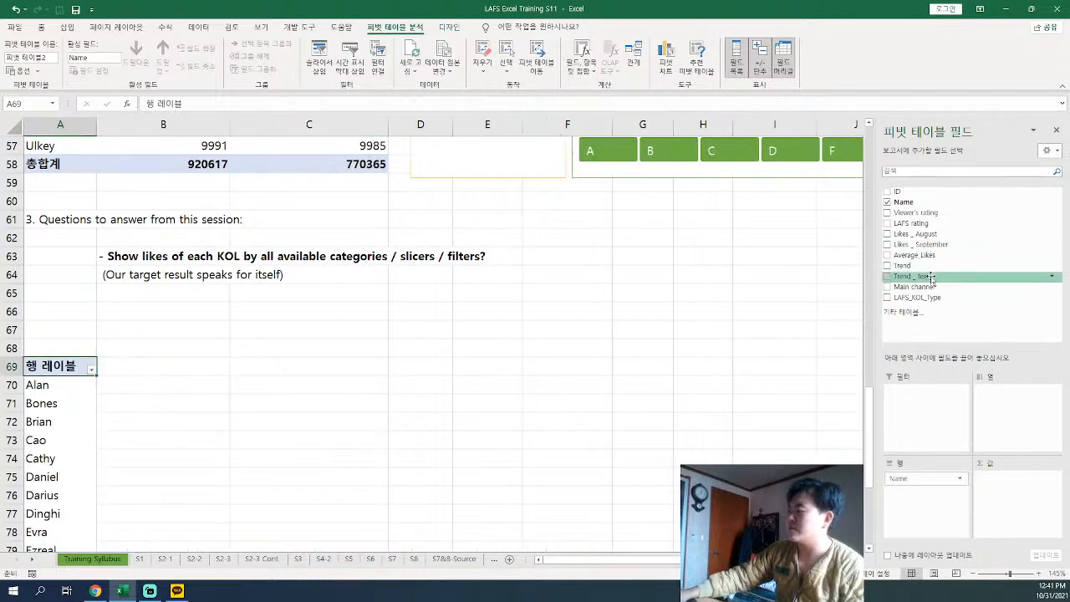
left_click_drag(919, 277, 928, 408)
left_click_drag(927, 305, 925, 433)
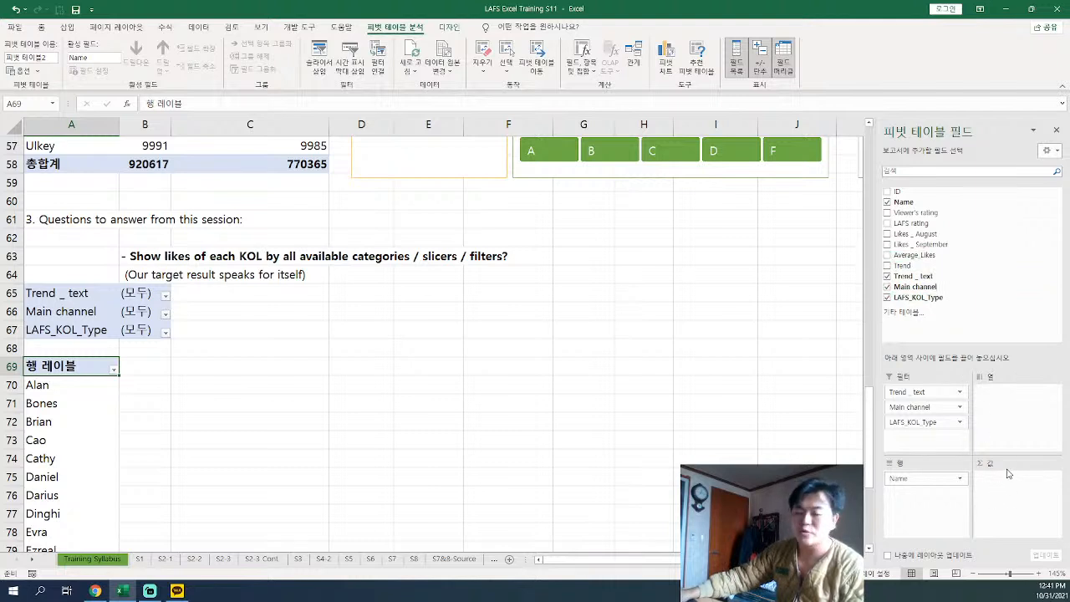
Add Likes _ August and Likes _ September as values in that order, and make LAFS_KOL_Type the first report filter
left_click_drag(953, 244, 1016, 470)
left_click_drag(942, 237, 1021, 506)
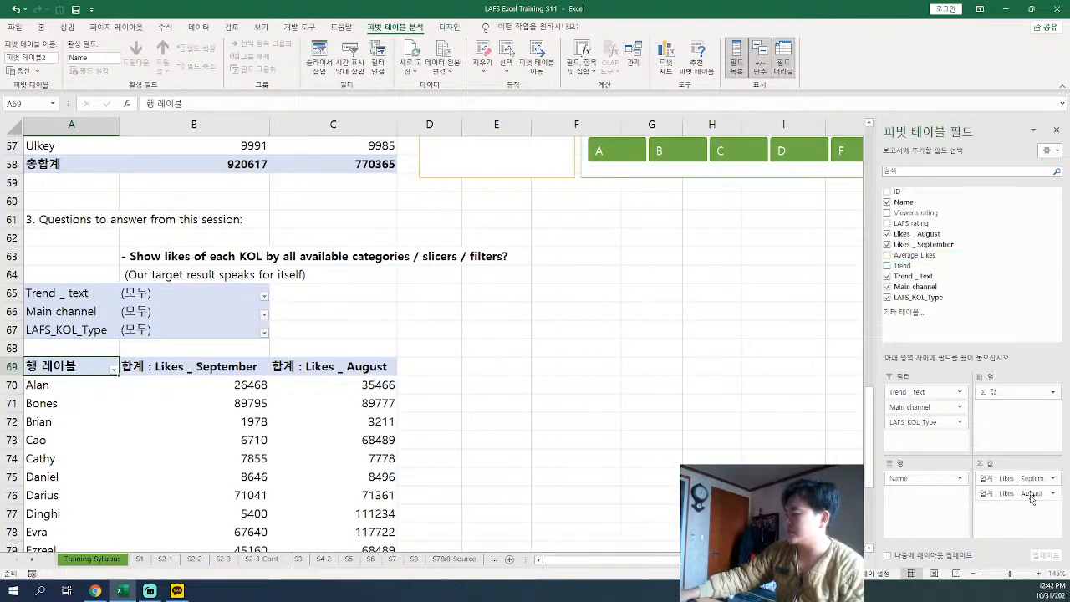
left_click_drag(1036, 500, 1022, 473)
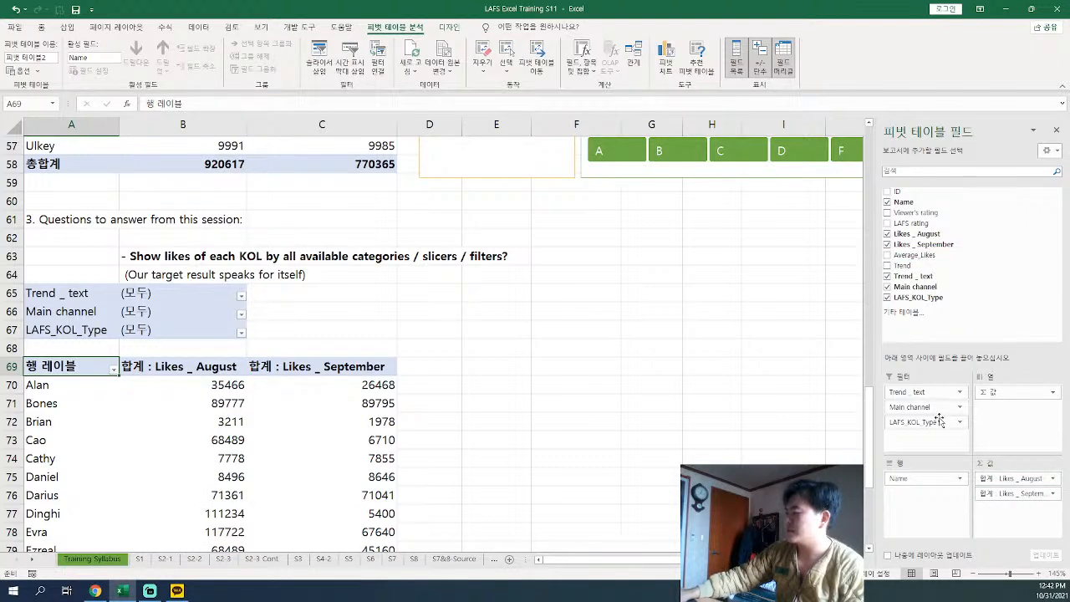
left_click_drag(934, 423, 929, 390)
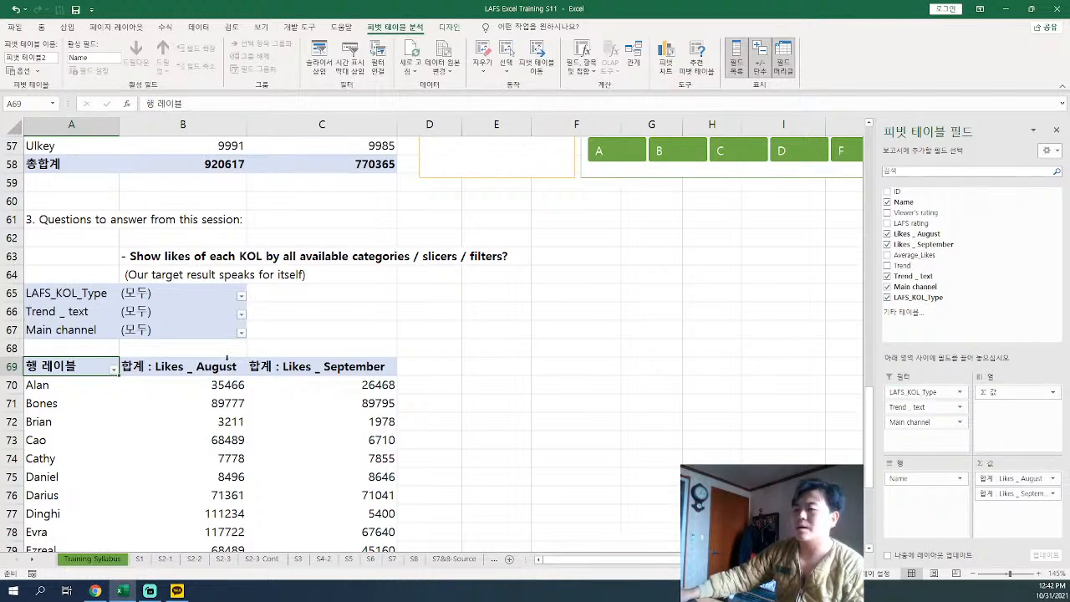
Compare the new pivot table with the desired result, and insert a blank row at row 65 above its filters
scroll(229, 369, "down", 5)
scroll(273, 357, "up", 5)
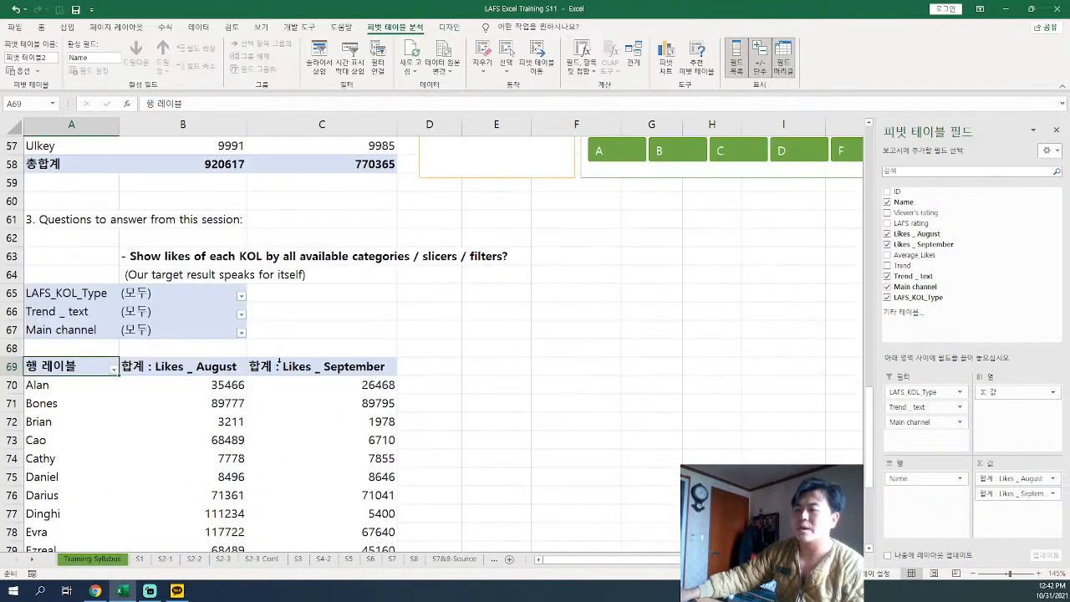
scroll(280, 359, "up", 9)
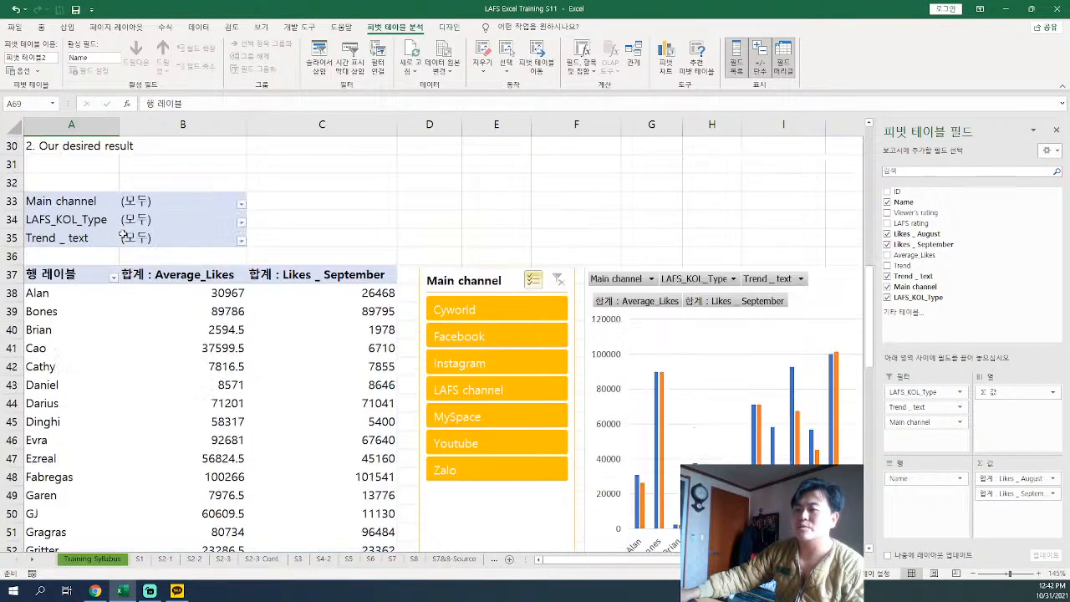
scroll(167, 276, "down", 10)
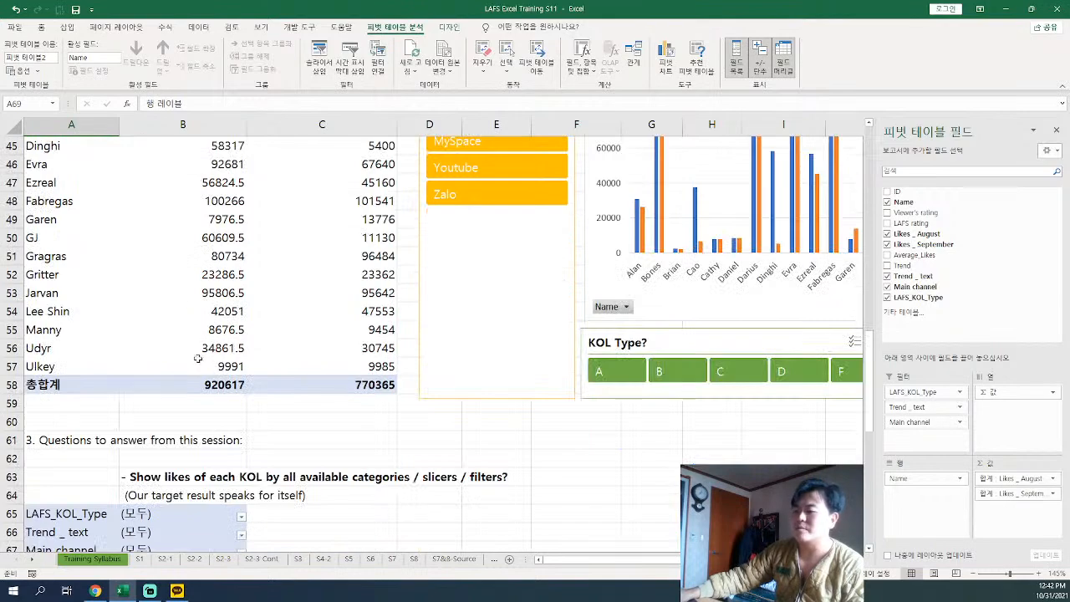
scroll(202, 311, "up", 1)
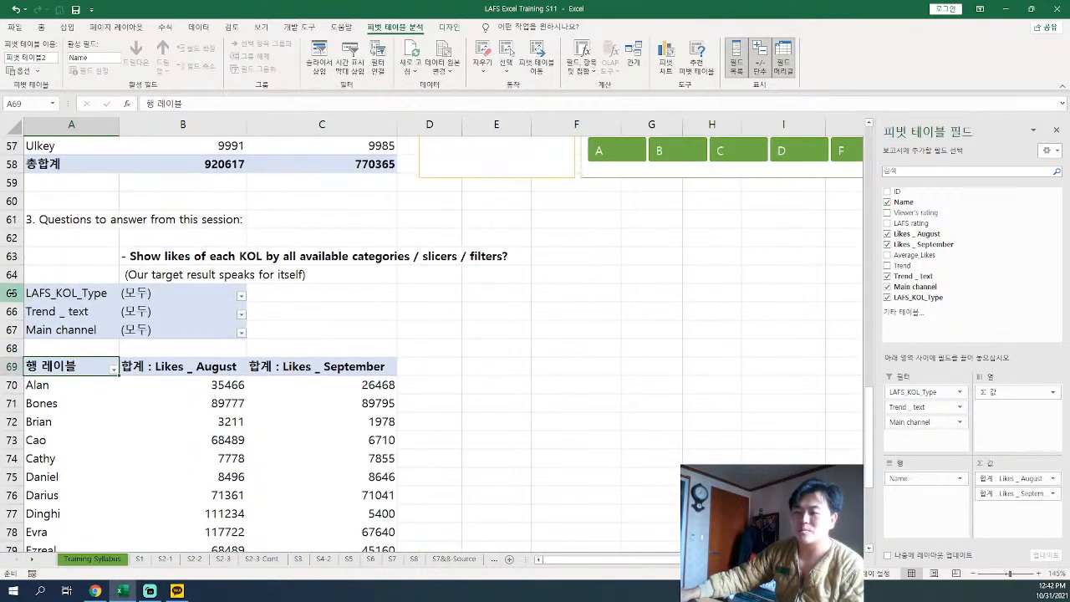
left_click(12, 292)
key("ctrl+shift+plus")
left_click(339, 334)
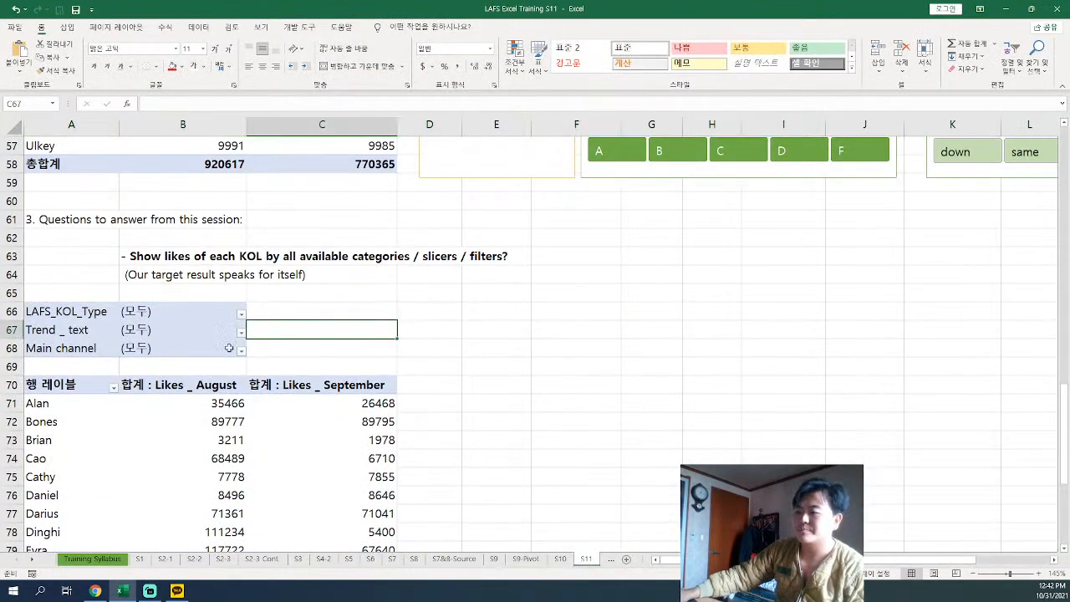
Review the new pivot table from its LAFS_KOL_Type filter in A66, and hide the pivot table field list
left_click(41, 311)
scroll(192, 372, "down", 4)
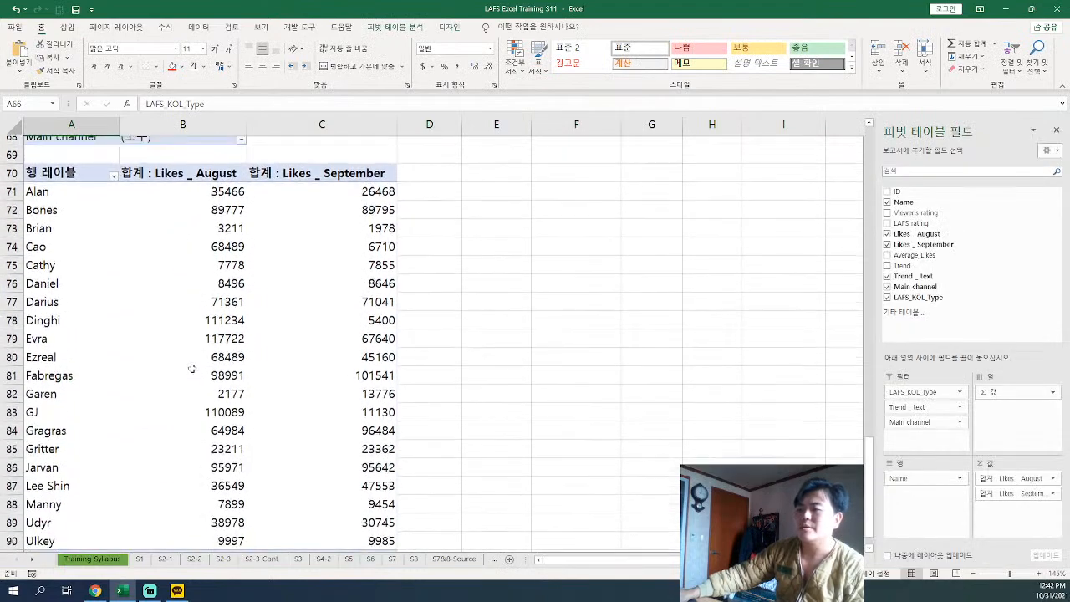
scroll(195, 376, "up", 3)
scroll(218, 397, "down", 1)
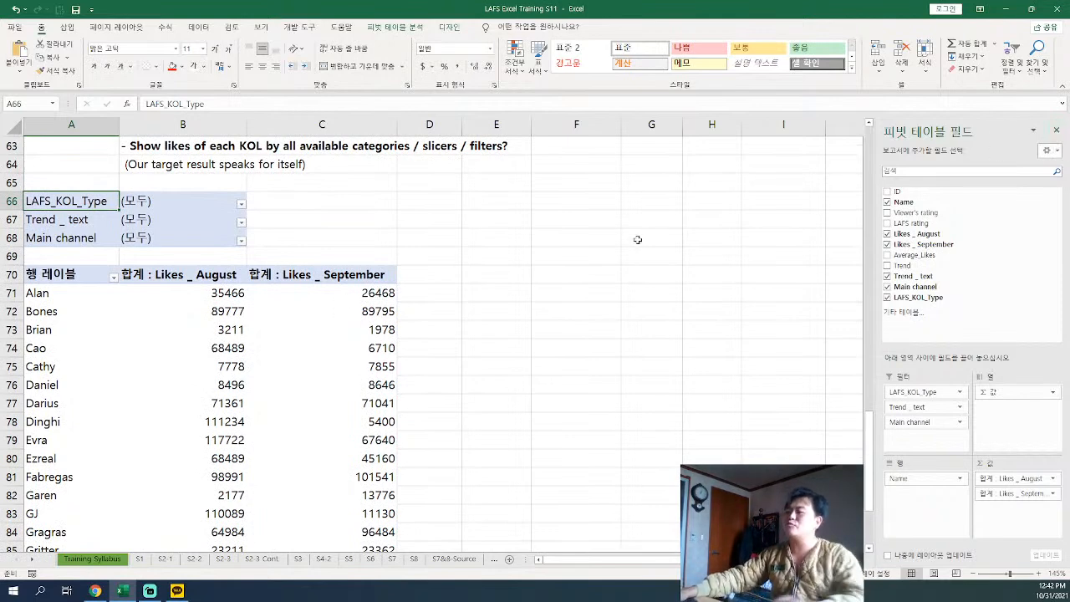
left_click(1055, 130)
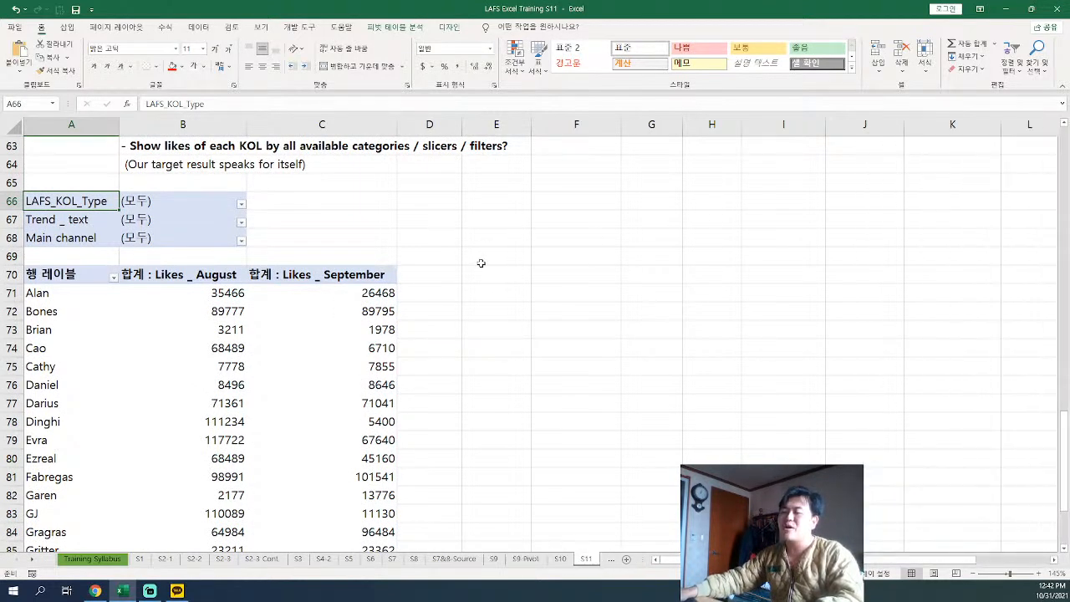
Insert a 2-D clustered column chart from the new pivot table at A70, and place it beside the table from about row 72
scroll(481, 264, "down", 1)
scroll(481, 263, "down", 1)
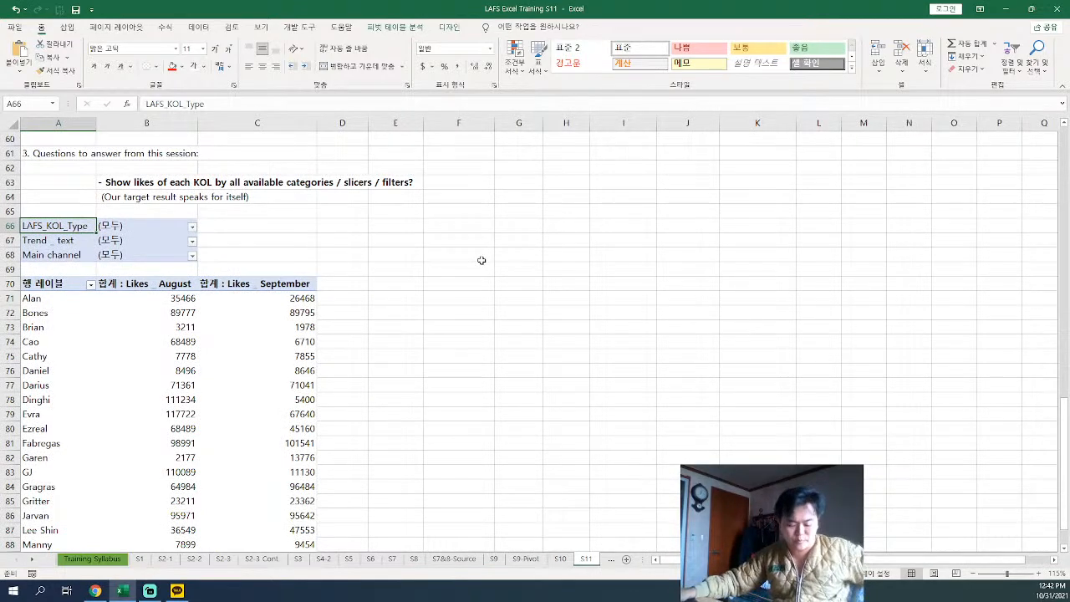
scroll(482, 260, "up", 11)
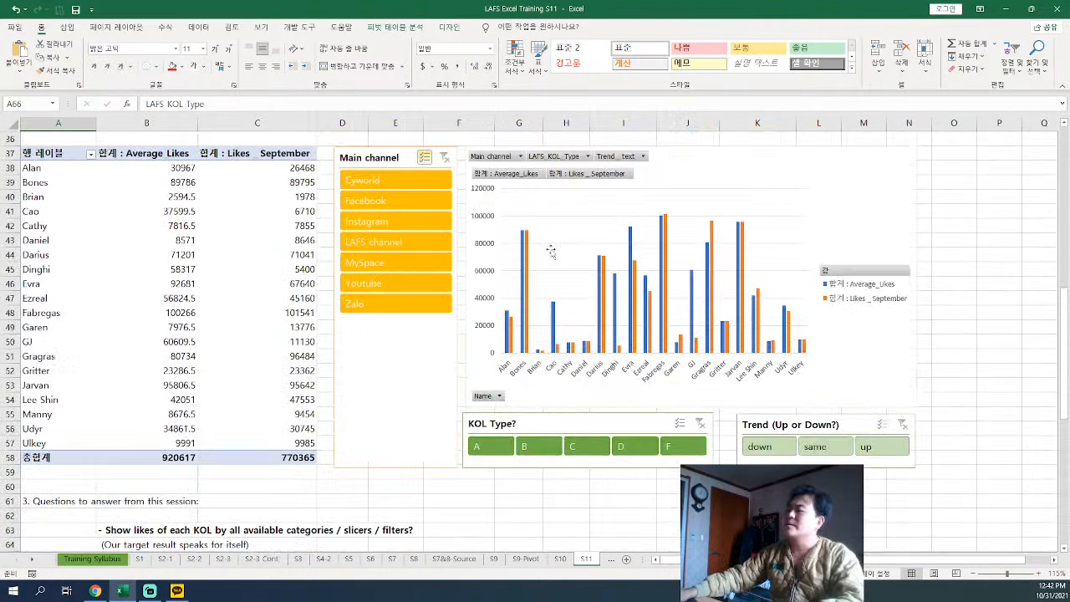
scroll(597, 384, "down", 10)
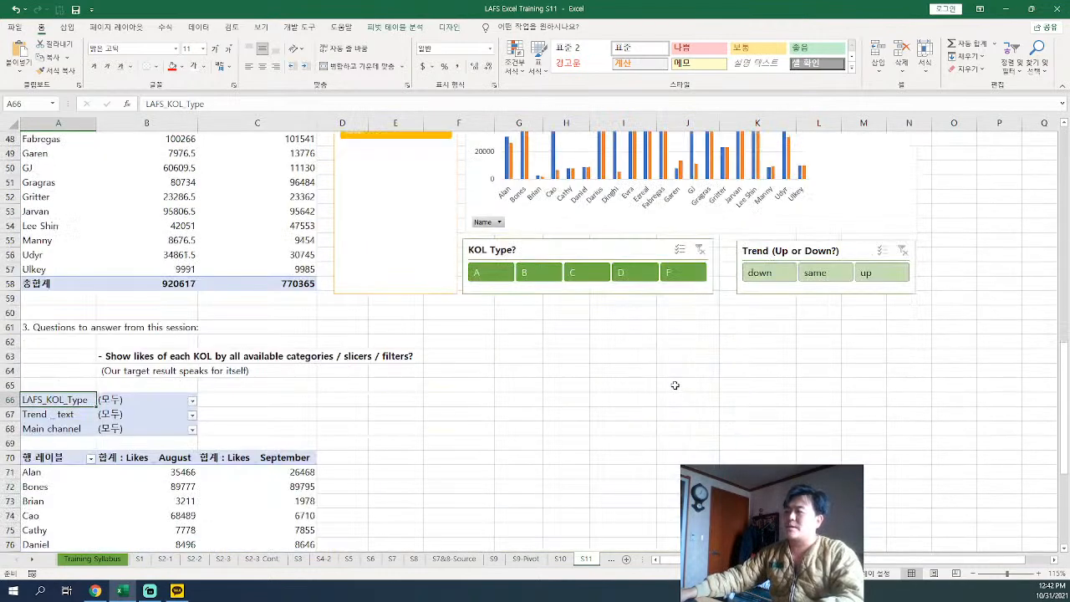
left_click(46, 330)
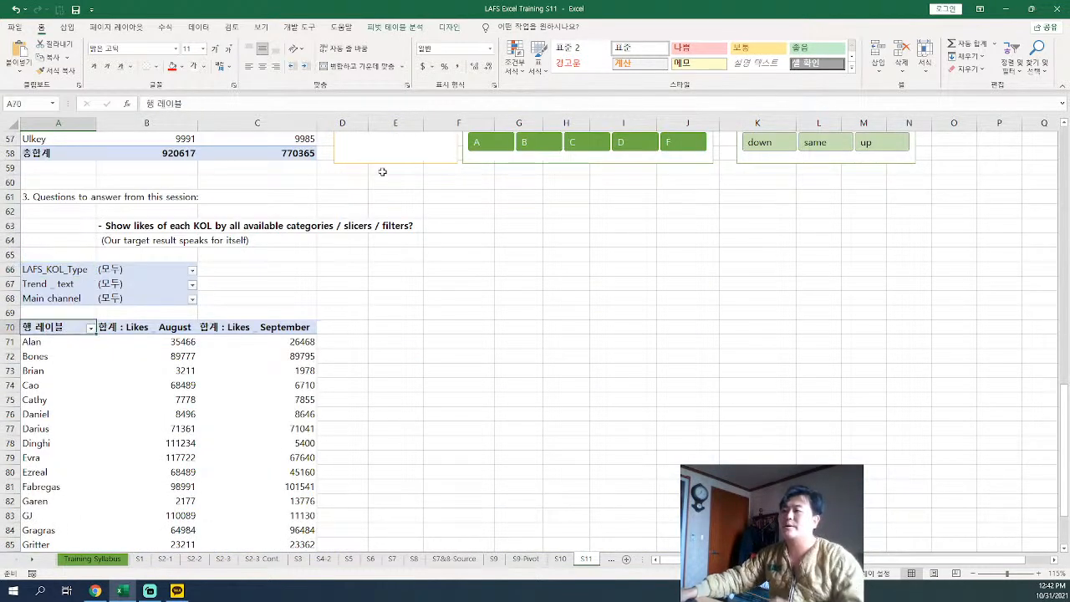
left_click(67, 27)
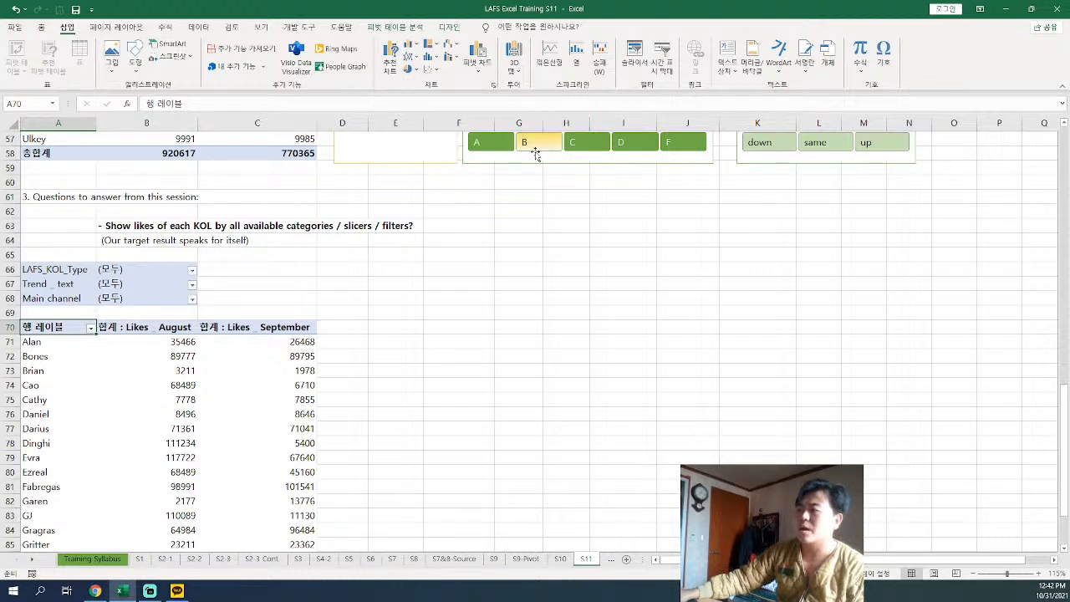
left_click(431, 57)
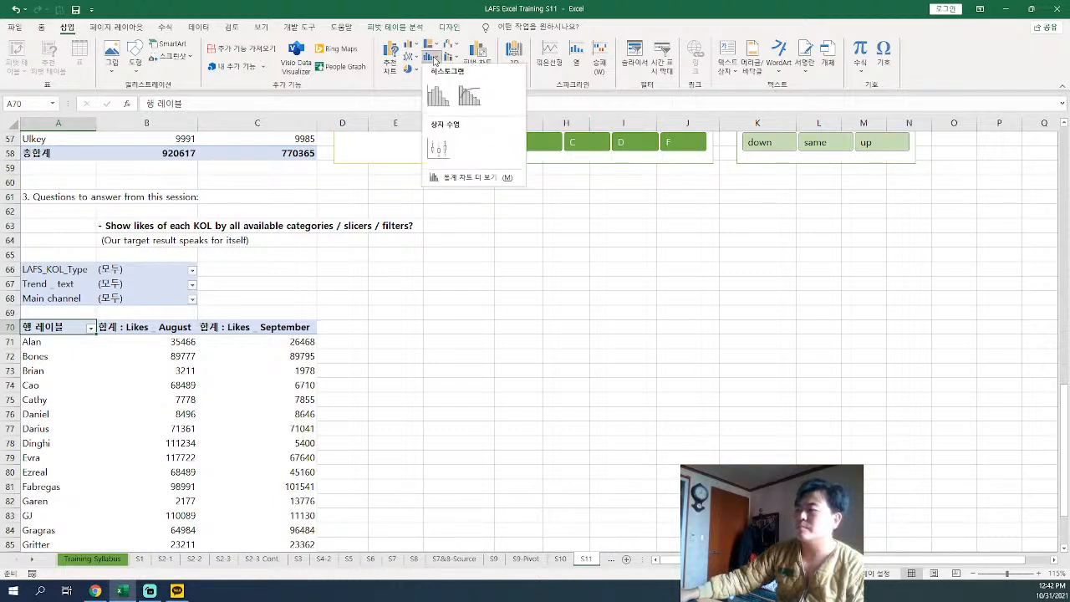
left_click(434, 60)
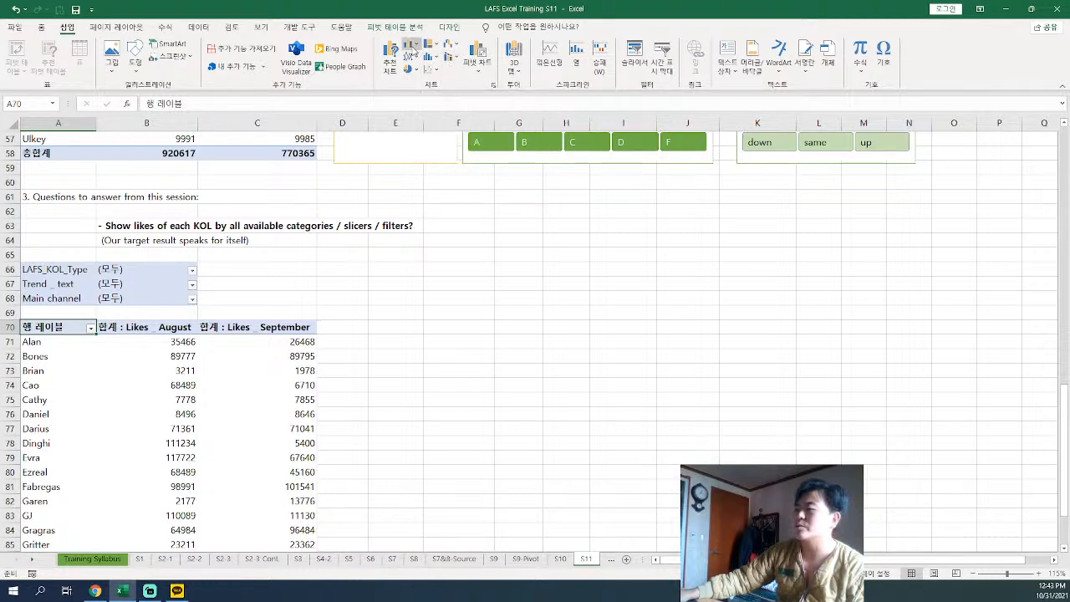
left_click(411, 45)
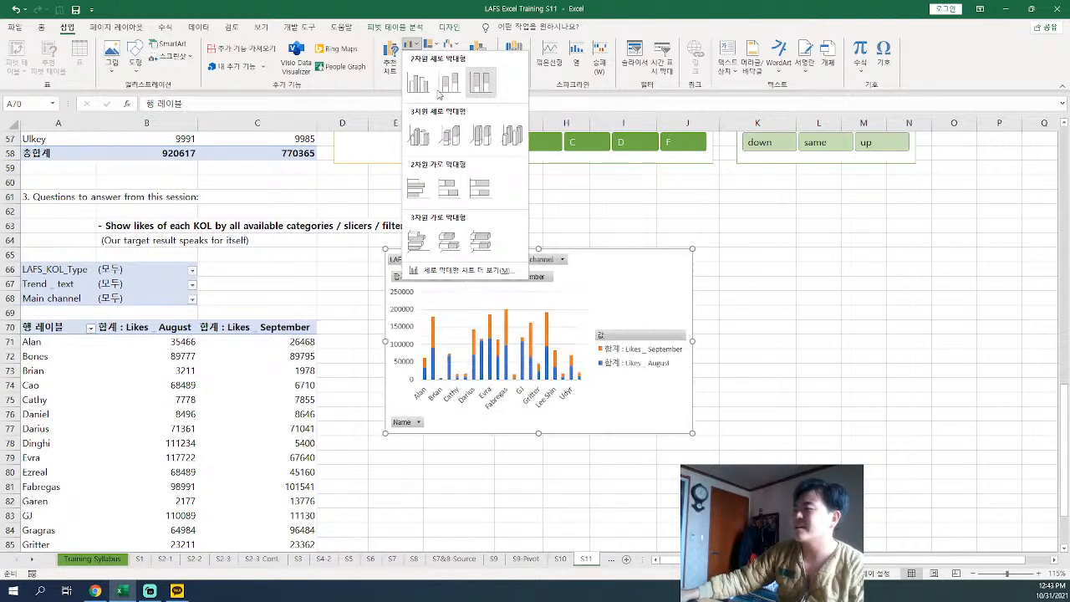
left_click(418, 82)
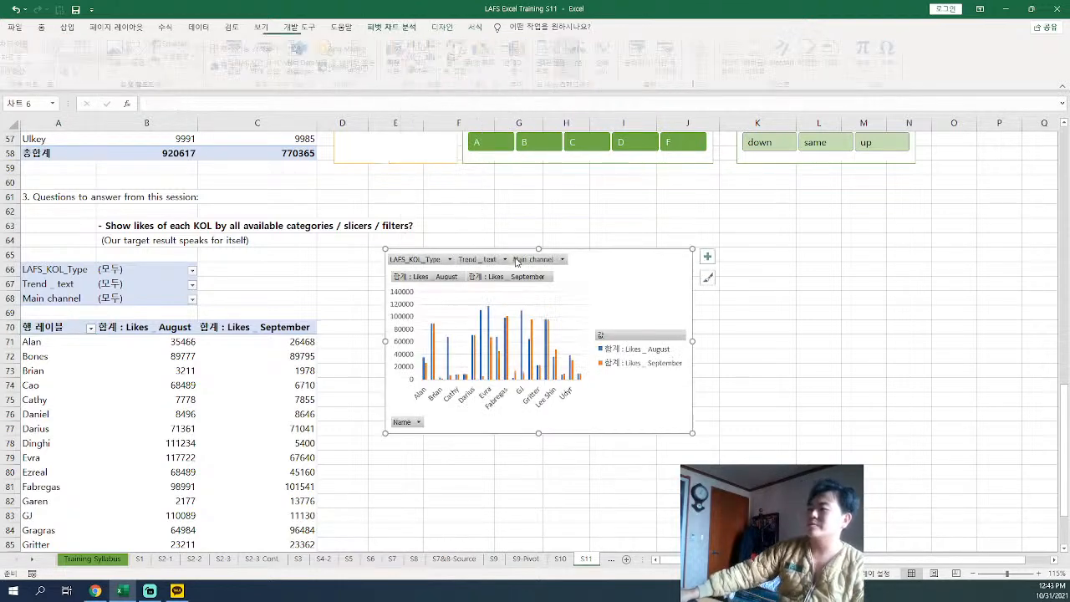
left_click_drag(619, 253, 706, 357)
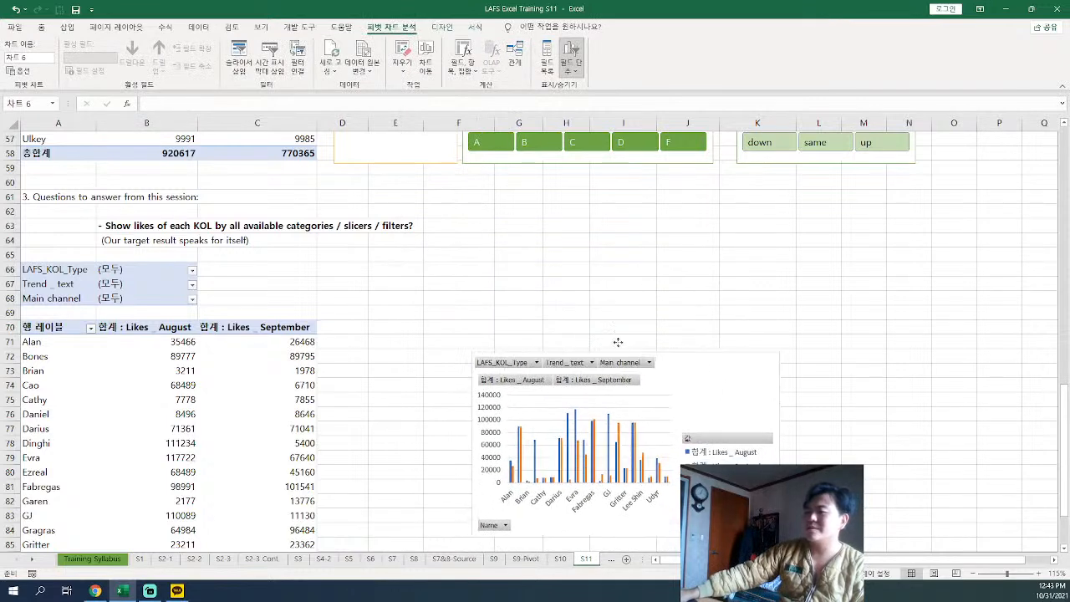
Delete the column chart beside the new pivot table
left_click(55, 328)
right_click(51, 327)
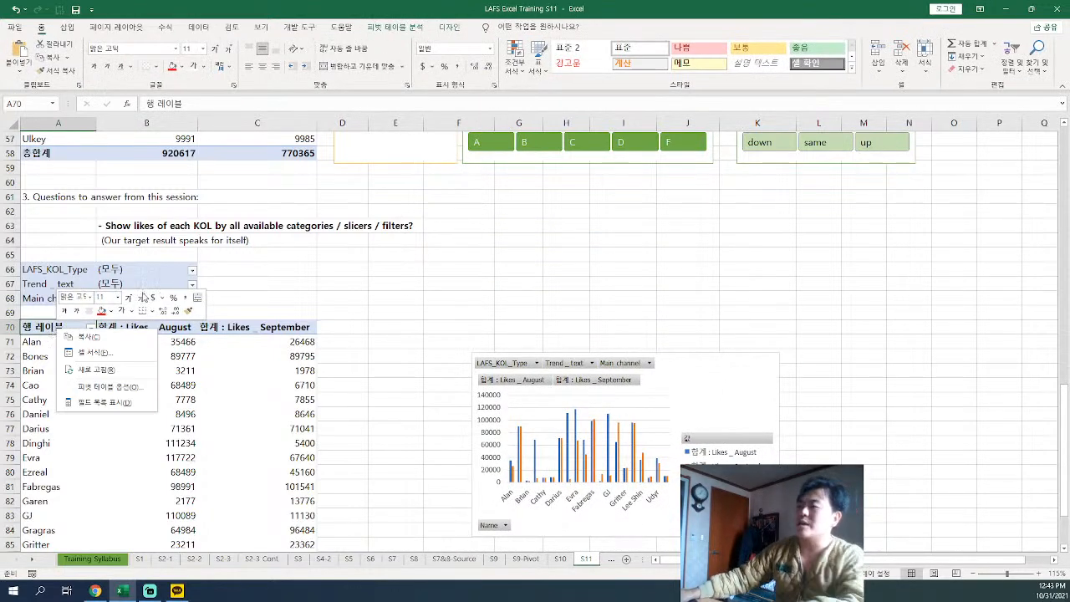
key("Escape")
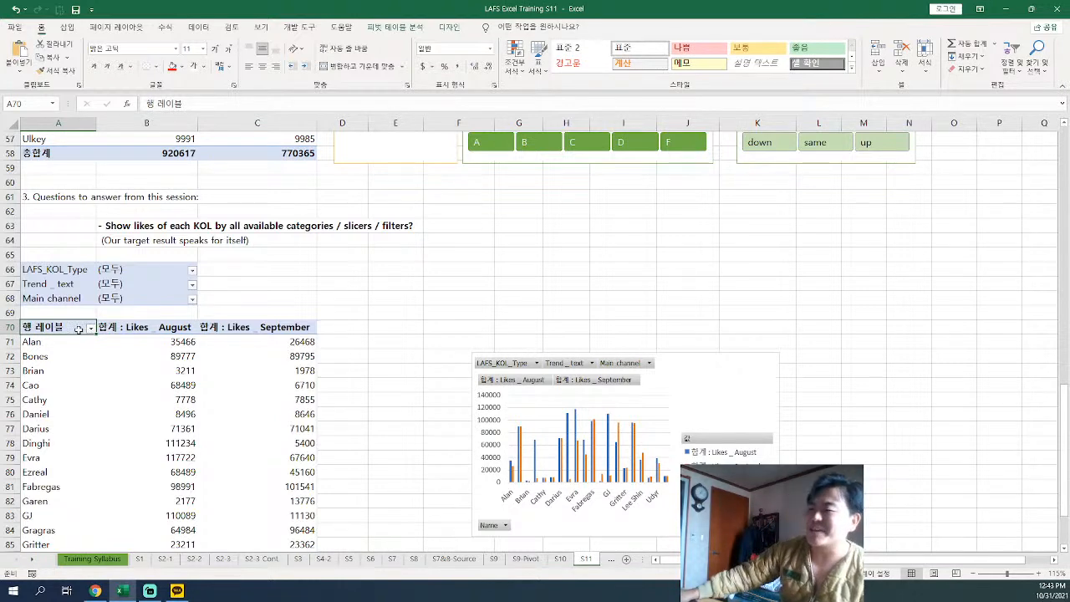
left_click(711, 410)
key("Delete")
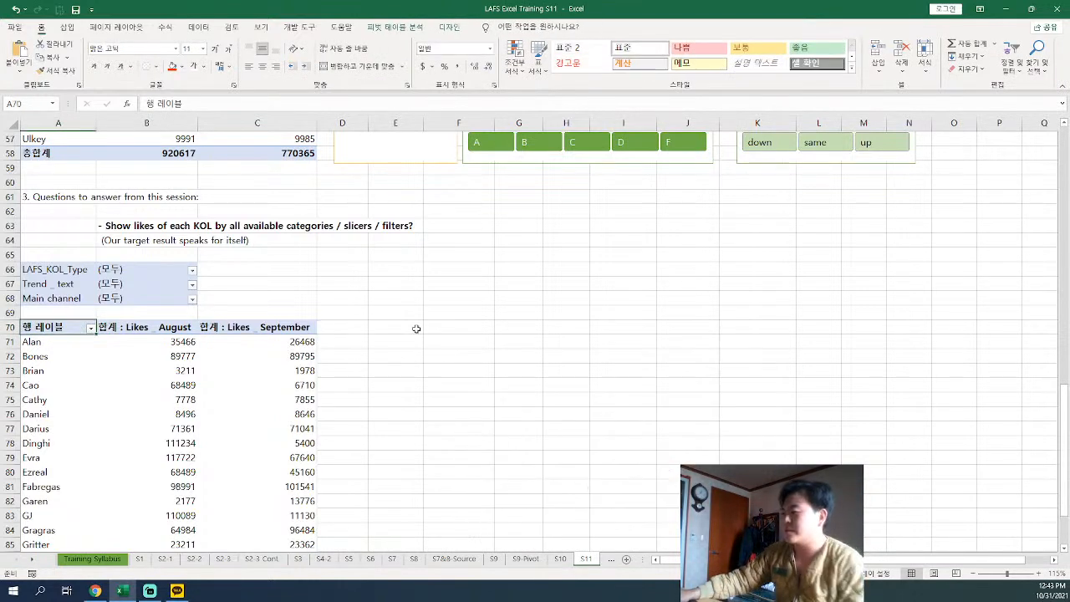
Insert a 2-D clustered column chart from the pivot table at A70, and place it beside the table from about row 70
left_click(72, 327)
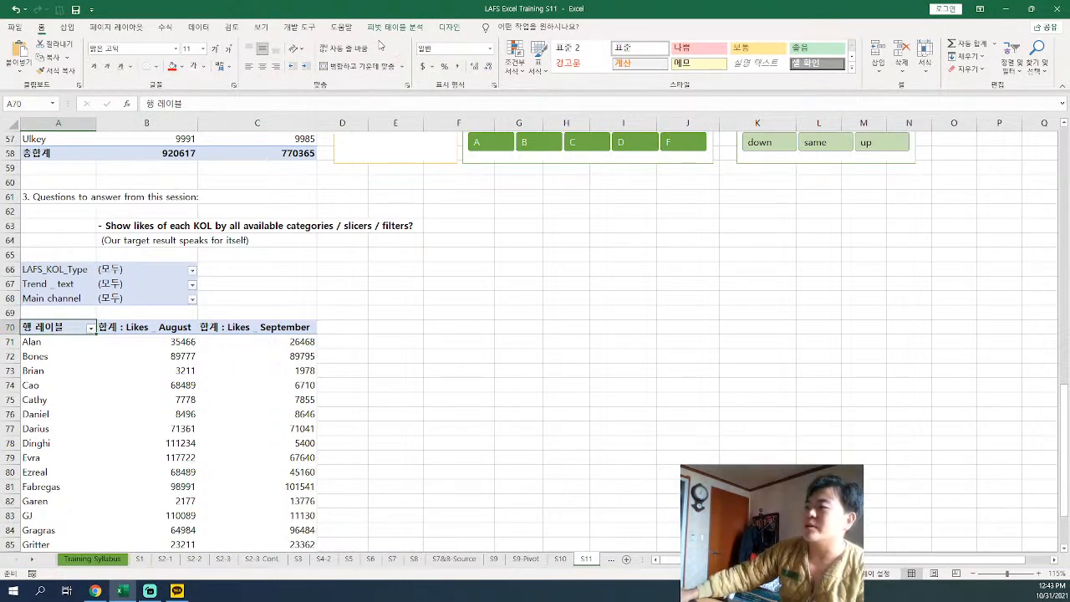
left_click(67, 28)
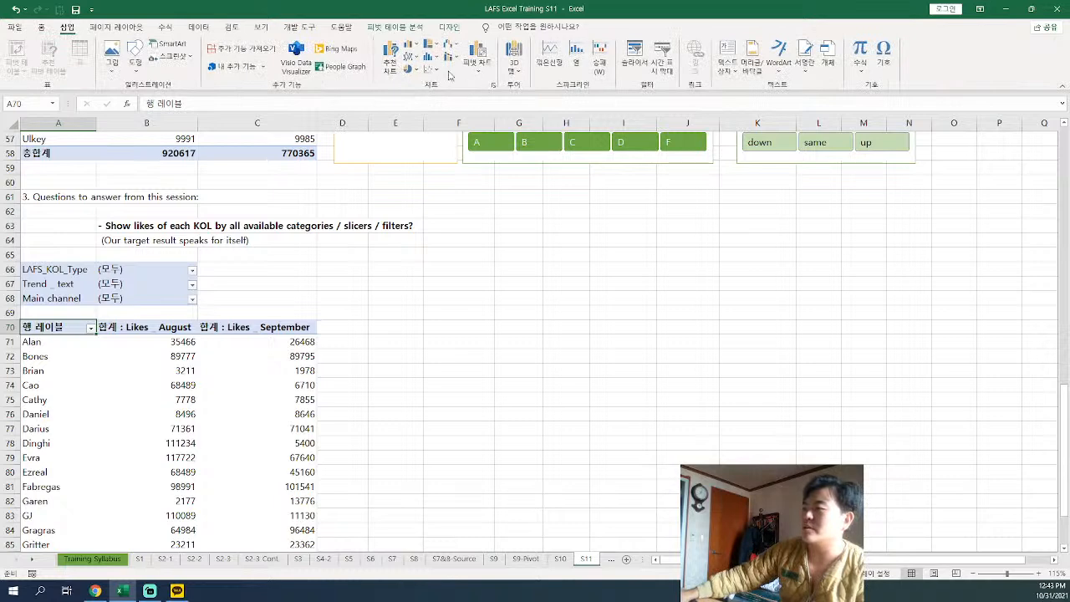
left_click(433, 59)
left_click(433, 58)
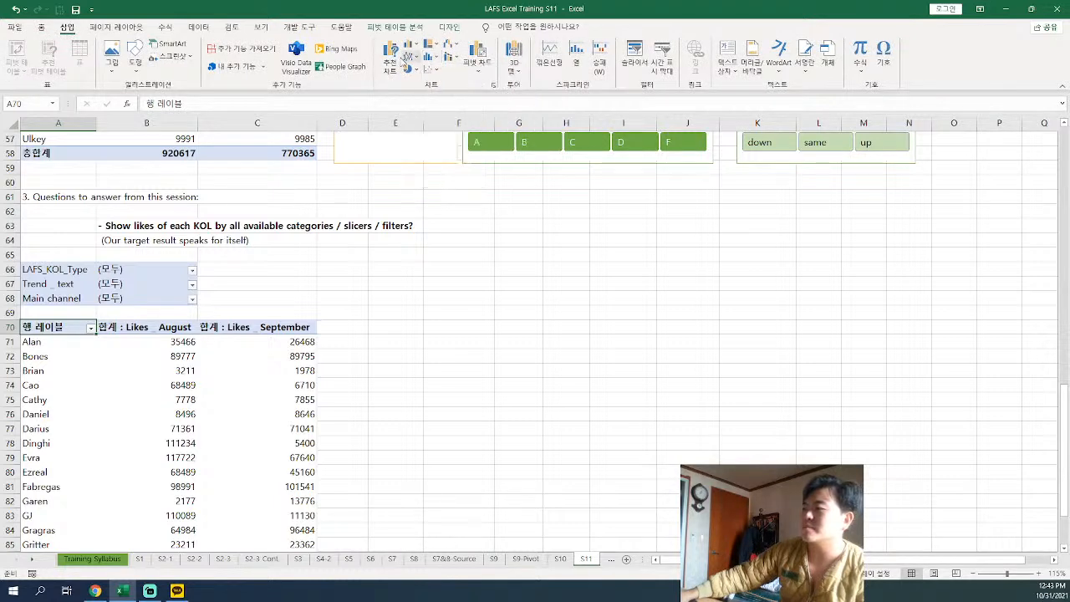
left_click(411, 43)
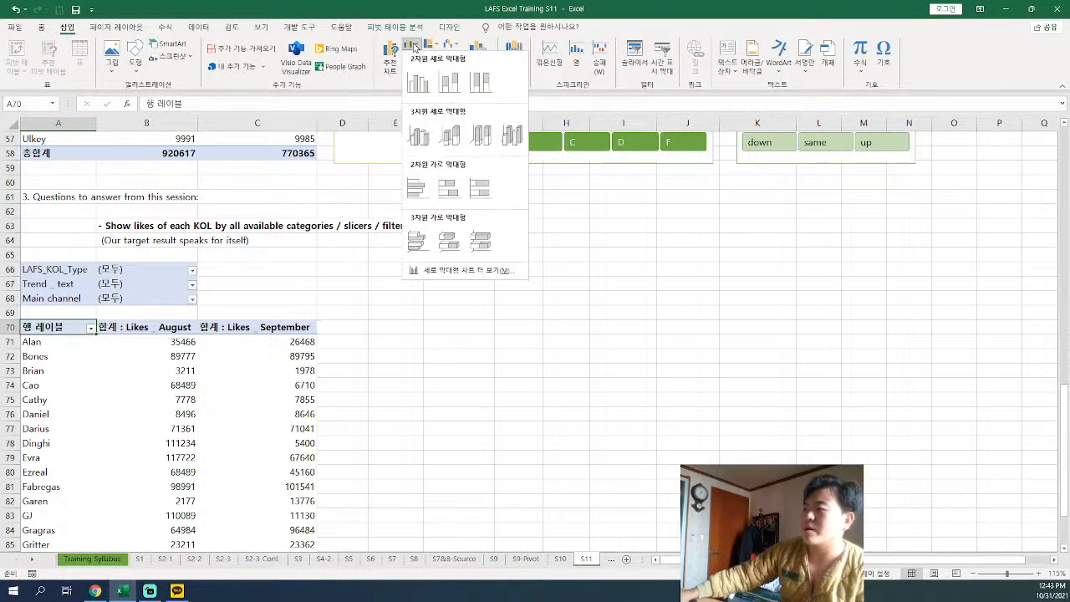
left_click(420, 90)
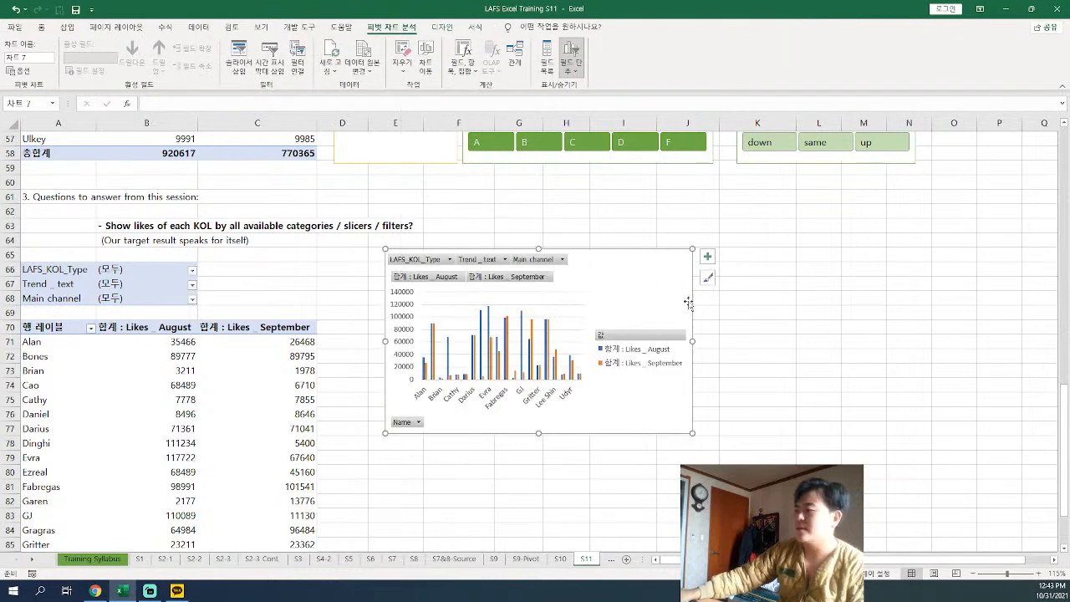
left_click_drag(594, 260, 704, 331)
scroll(710, 267, "down", 2)
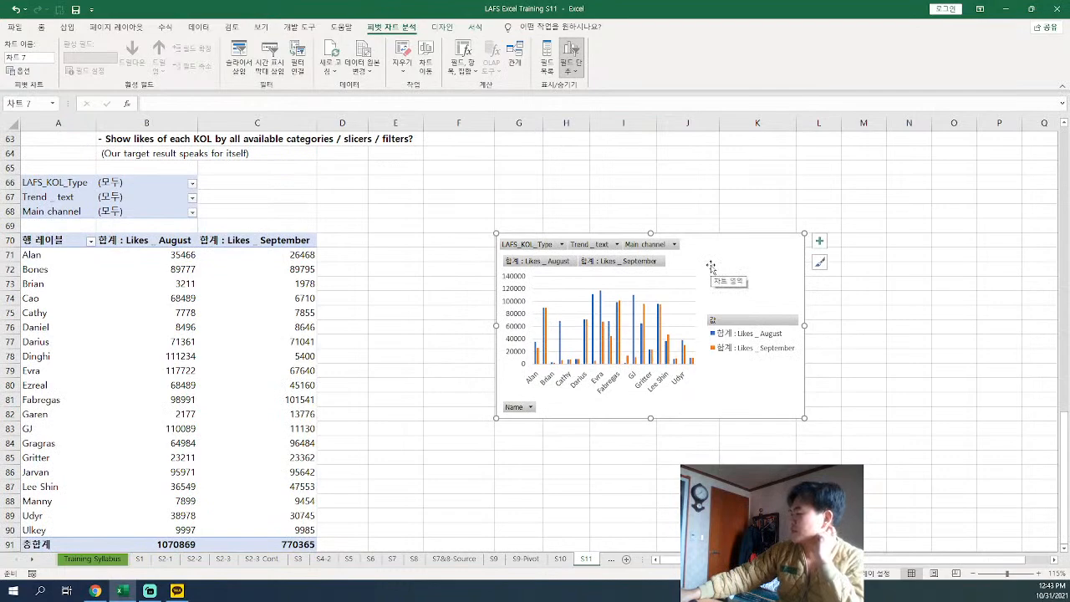
Compare the new chart and its LAFS_KOL_Type filter options with the target chart and its slicers
scroll(711, 266, "up", 7)
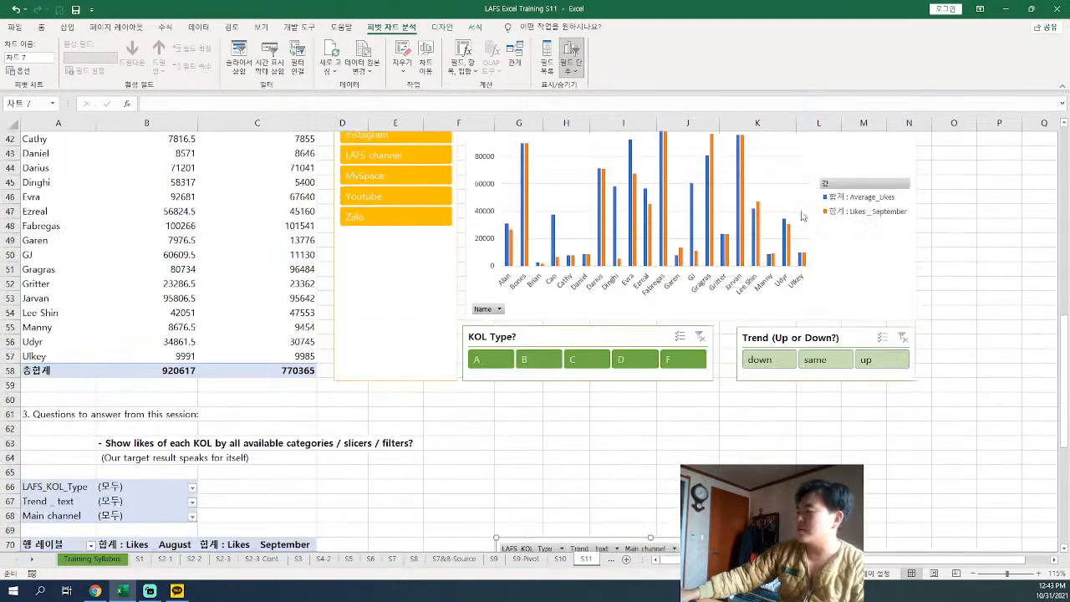
scroll(717, 259, "down", 5)
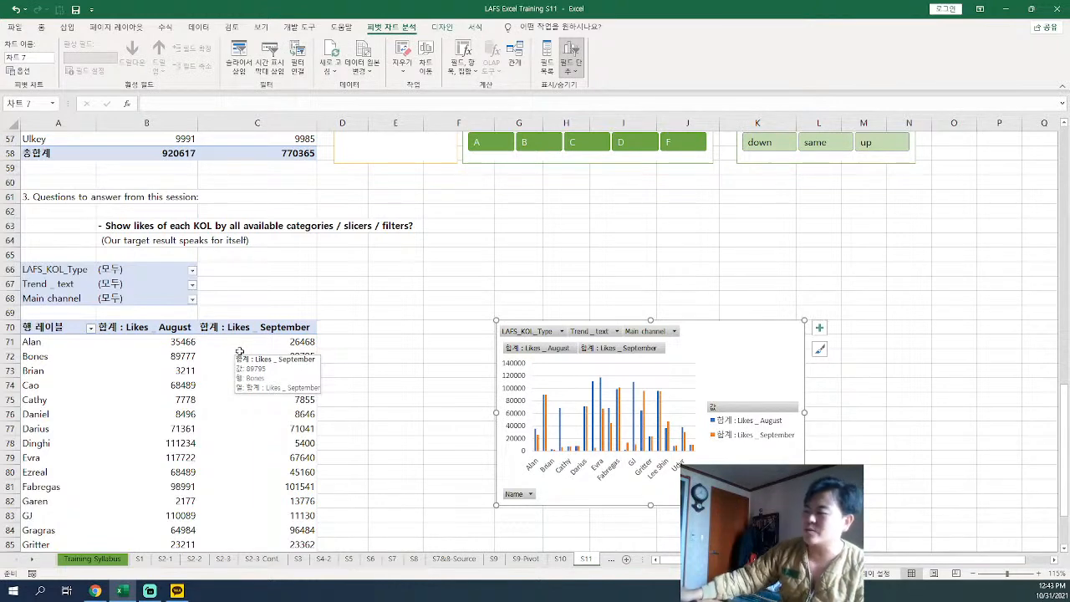
left_click(561, 332)
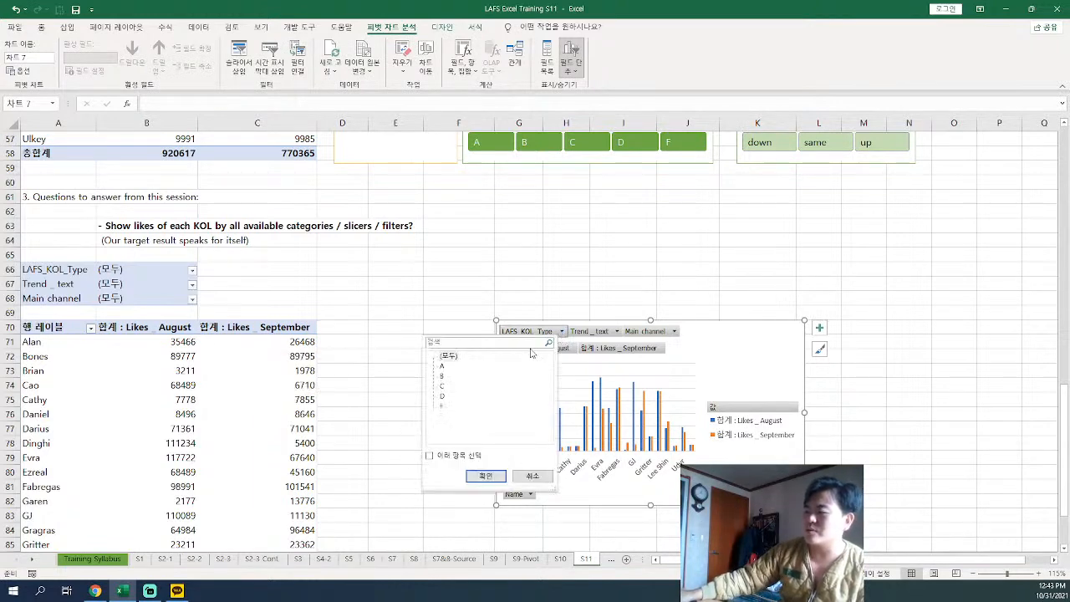
left_click(429, 455)
scroll(447, 151, "up", 4)
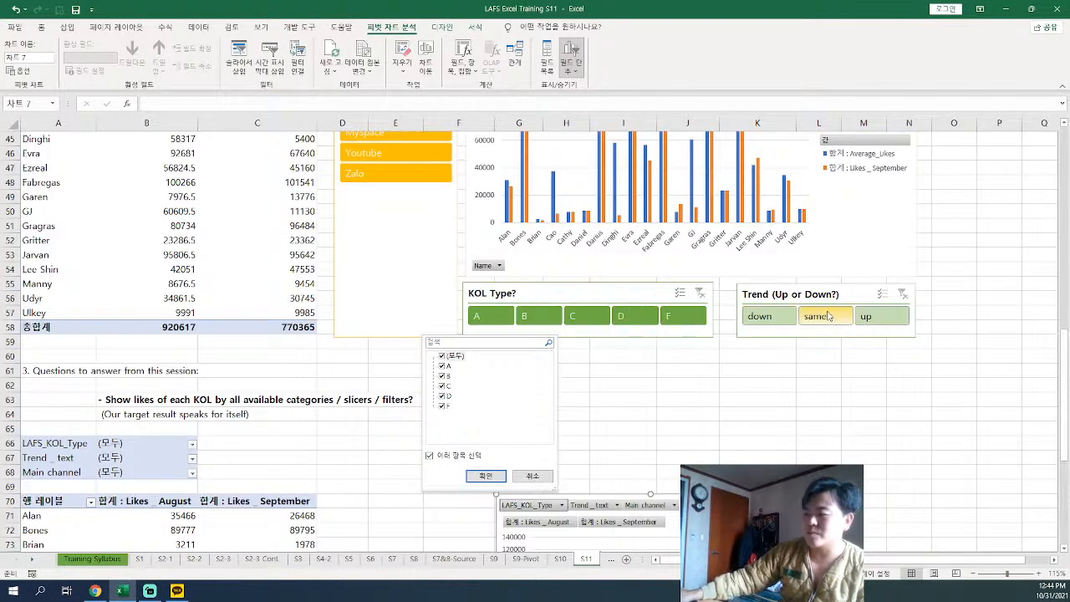
left_click(532, 476)
scroll(568, 428, "down", 2)
scroll(569, 428, "down", 1)
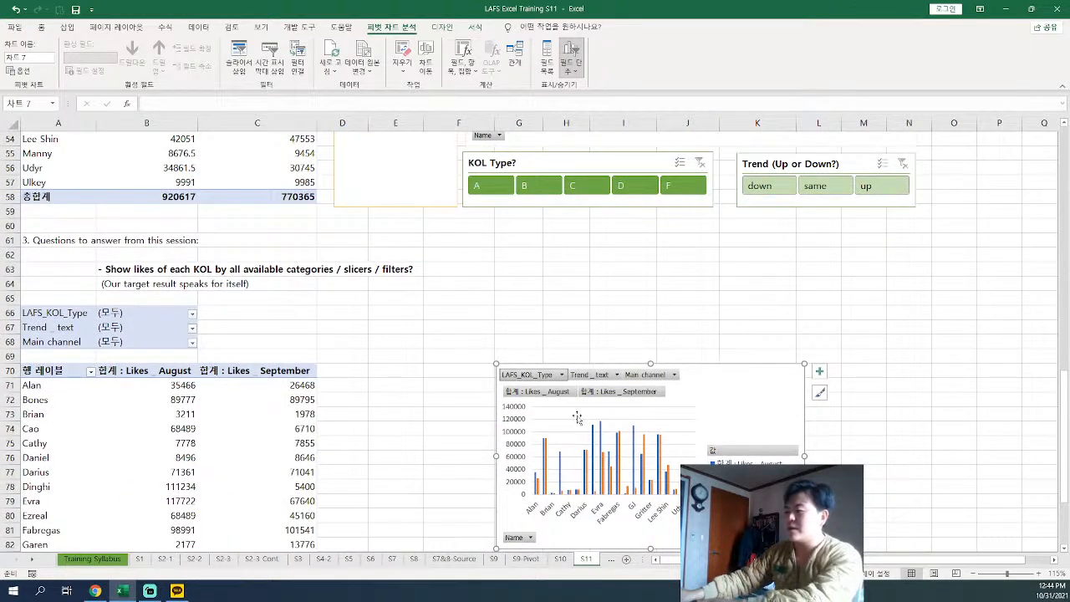
right_click(562, 377)
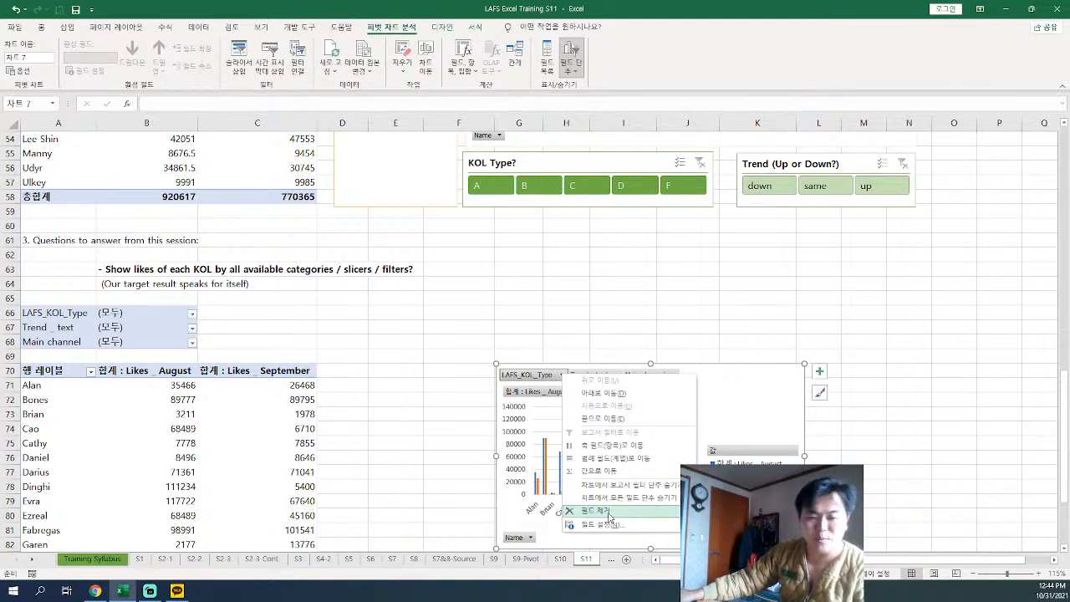
key("Escape")
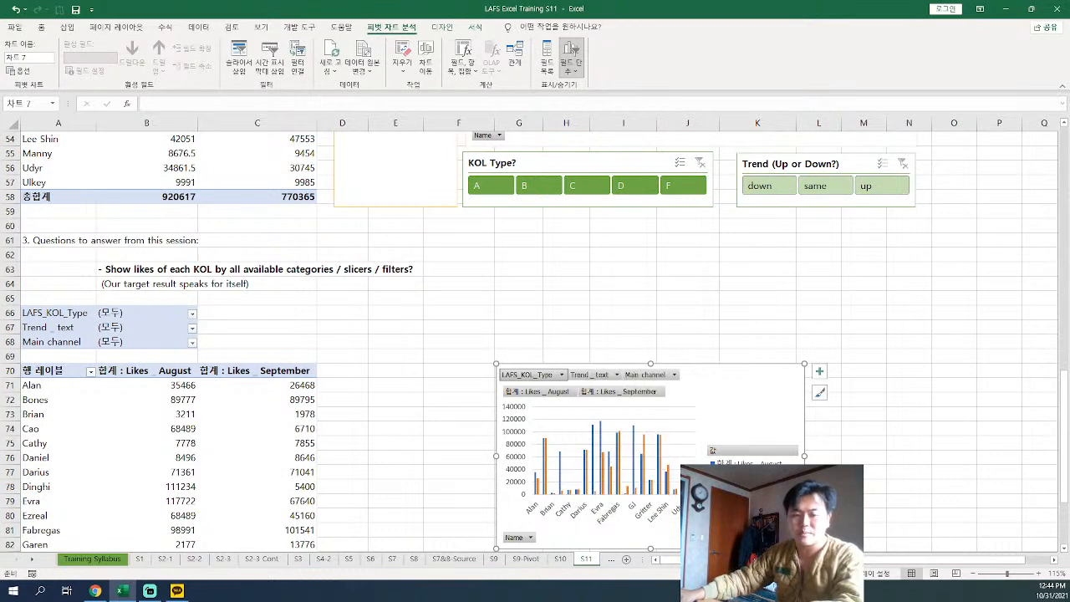
Move the new column chart slightly closer to the pivot table, with its upper edge at about row 69
left_click(150, 590)
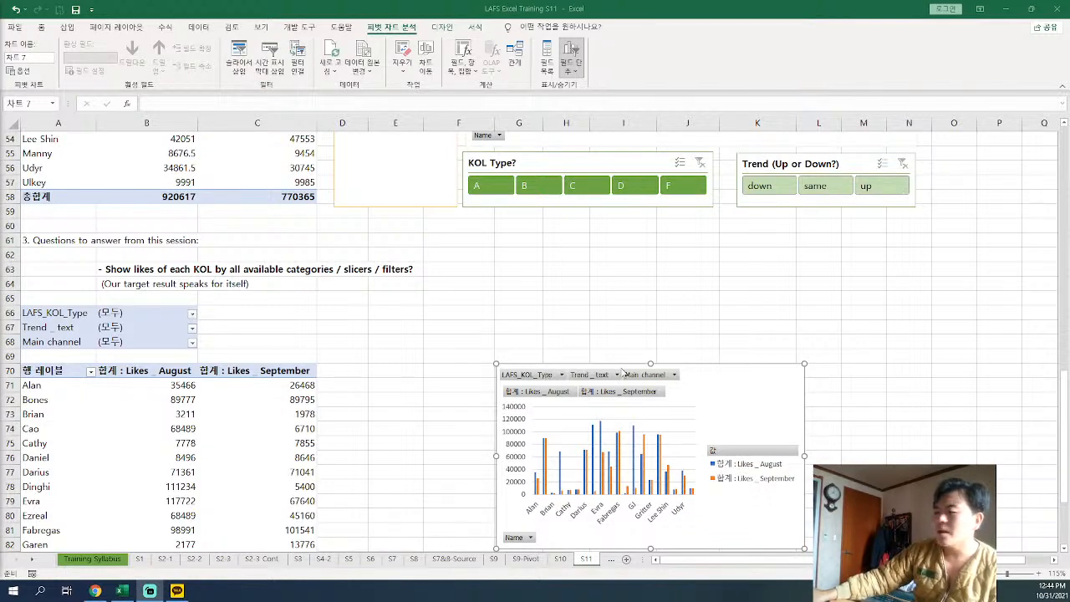
left_click_drag(736, 377, 704, 361)
scroll(673, 332, "down", 1)
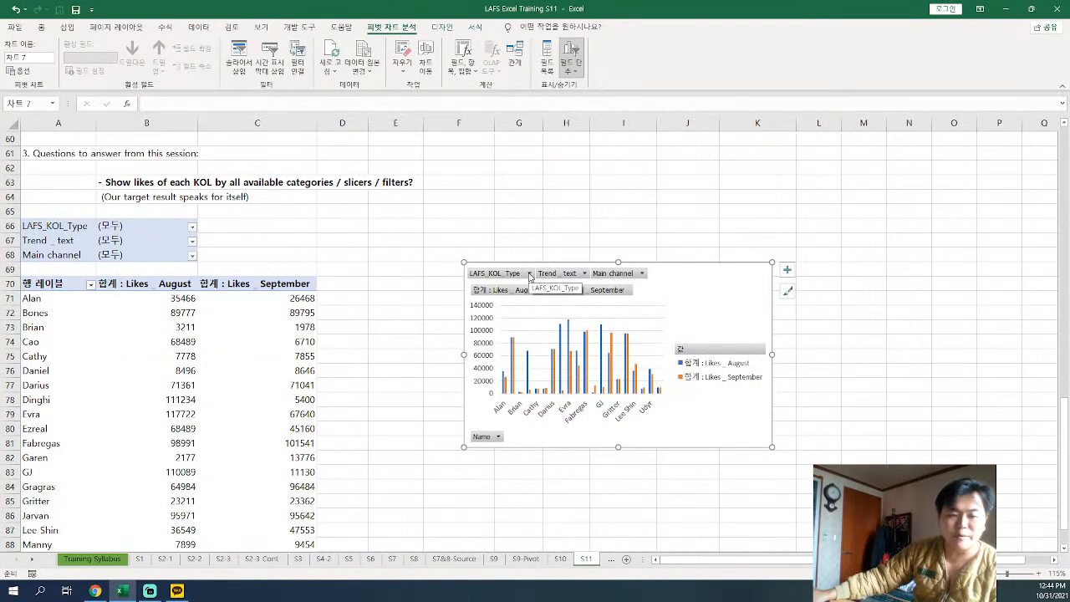
Remove the LAFS_KOL_Type filter field from the new pivot chart
scroll(635, 322, "up", 3, "ctrl")
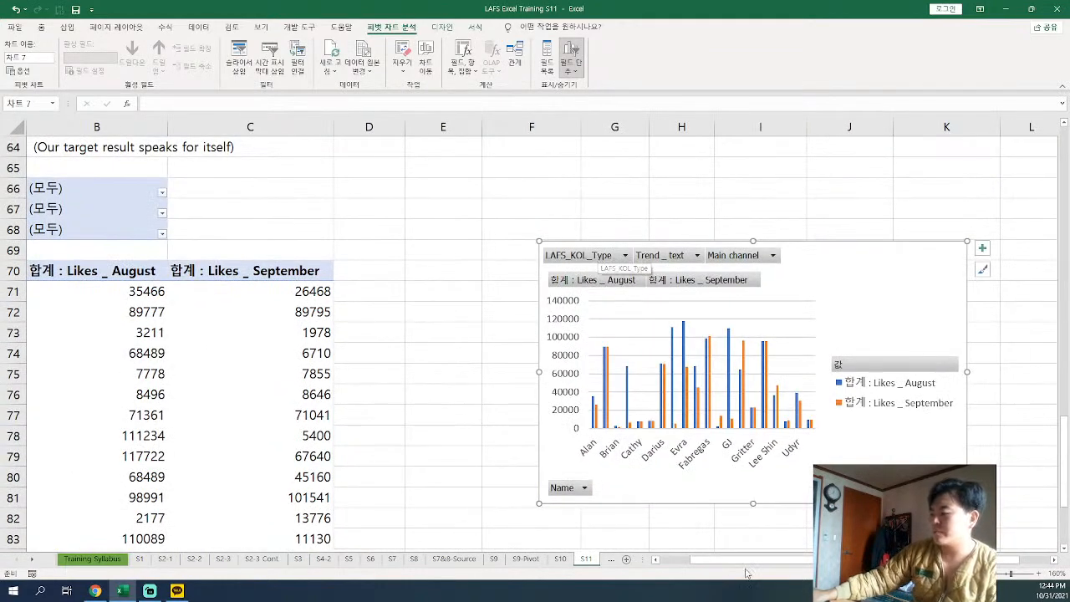
scroll(508, 389, "right", 1)
right_click(443, 258)
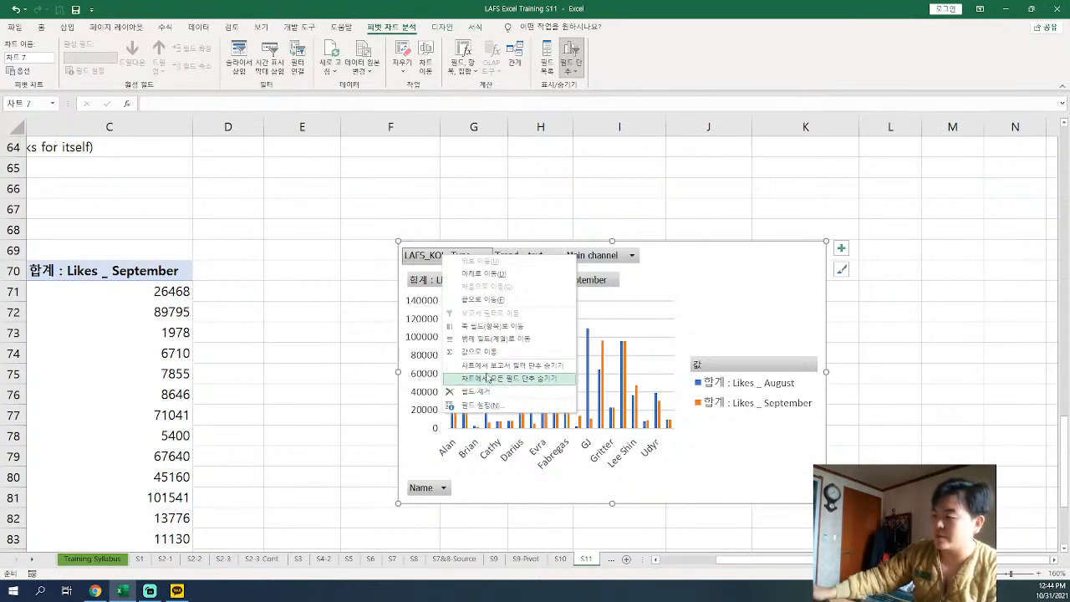
left_click(482, 392)
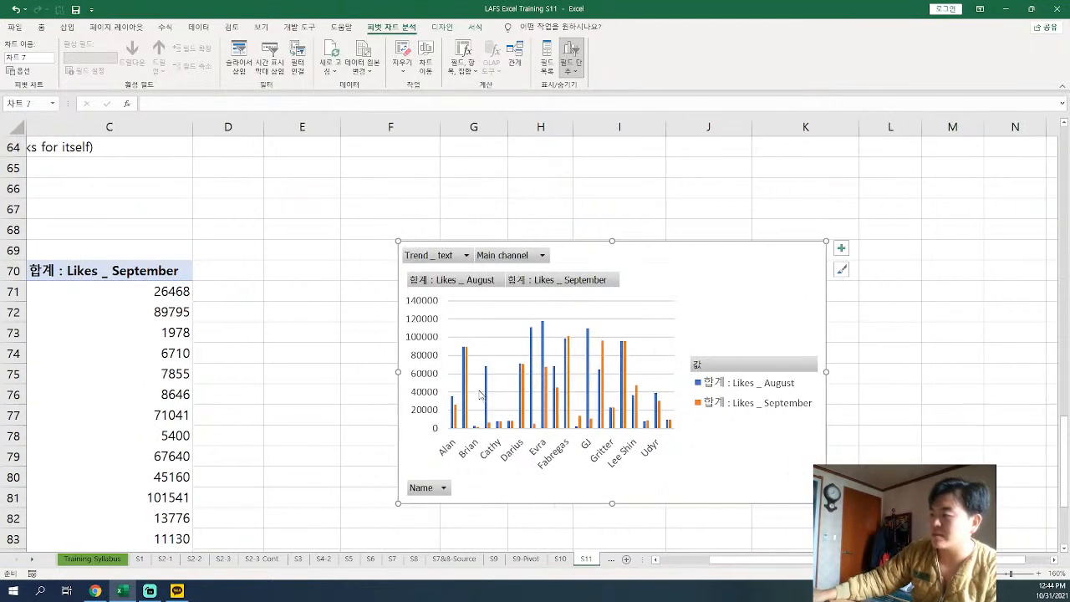
Remove the Trend _ text filter field from the new pivot chart
right_click(466, 272)
left_click(535, 384)
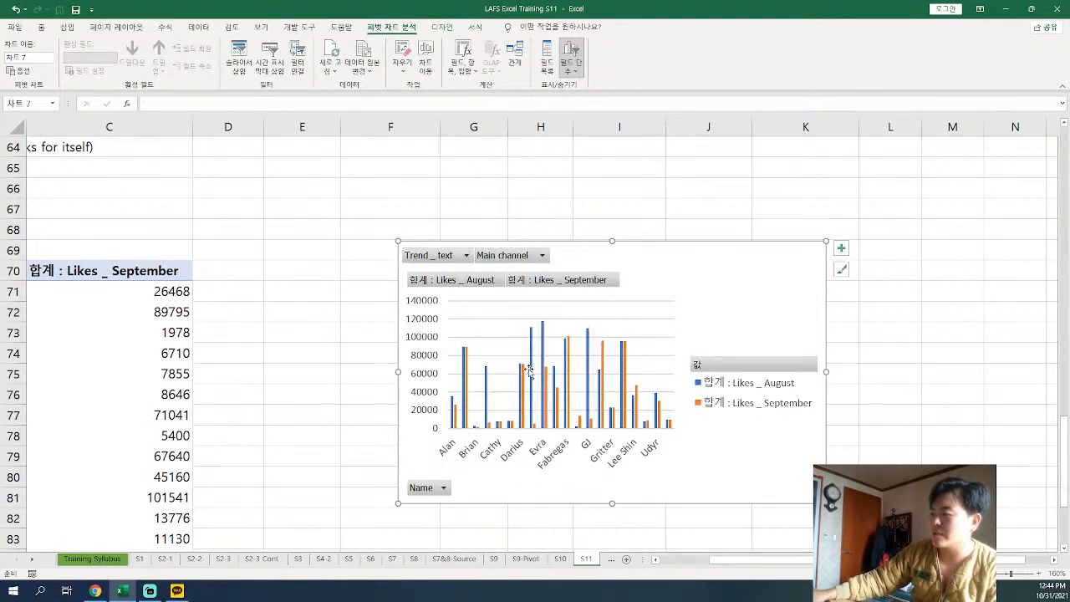
right_click(462, 260)
left_click(522, 401)
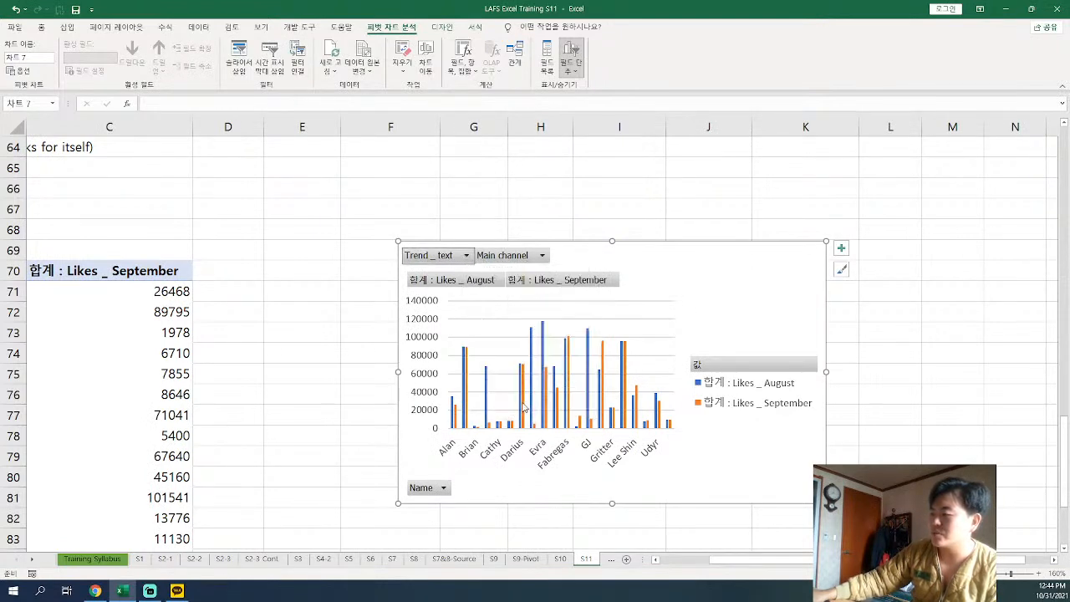
key("Escape")
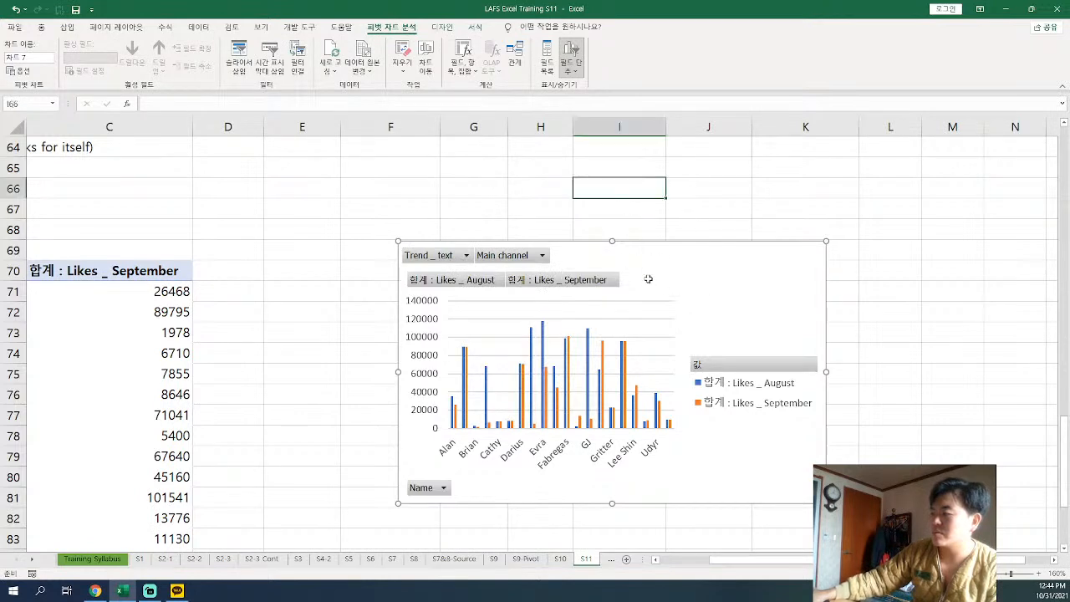
right_click(437, 260)
left_click(490, 396)
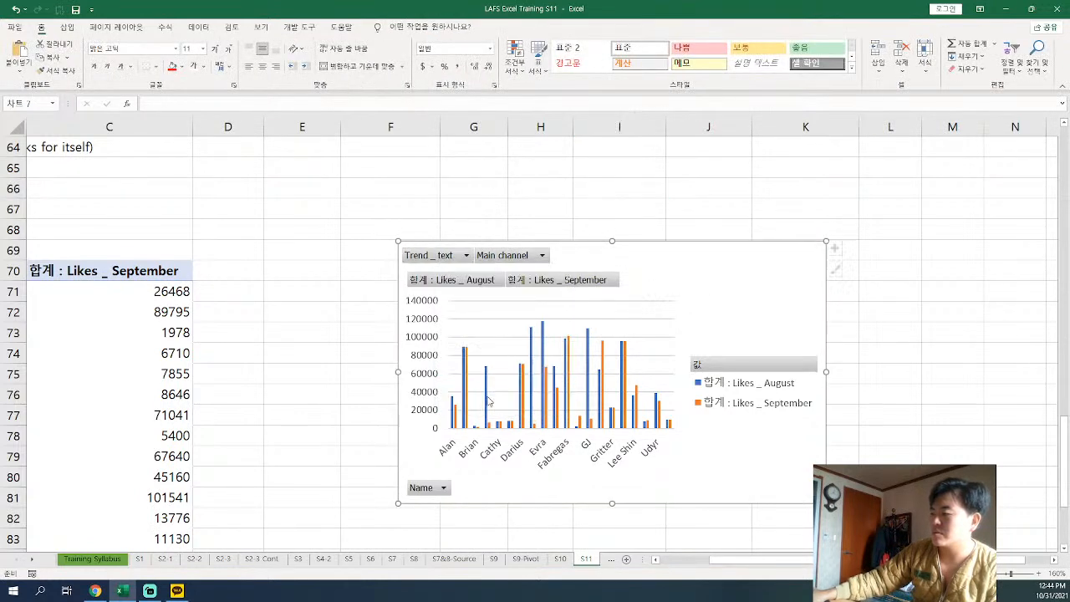
right_click(525, 261)
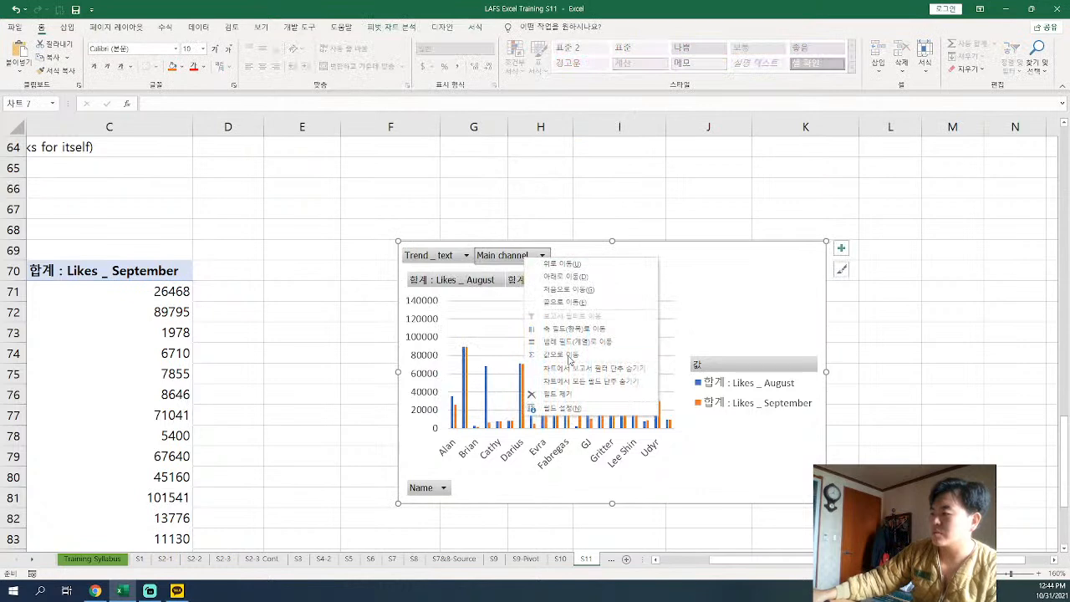
left_click(568, 394)
Try to remove the Main channel filter field from the new pivot chart
right_click(461, 255)
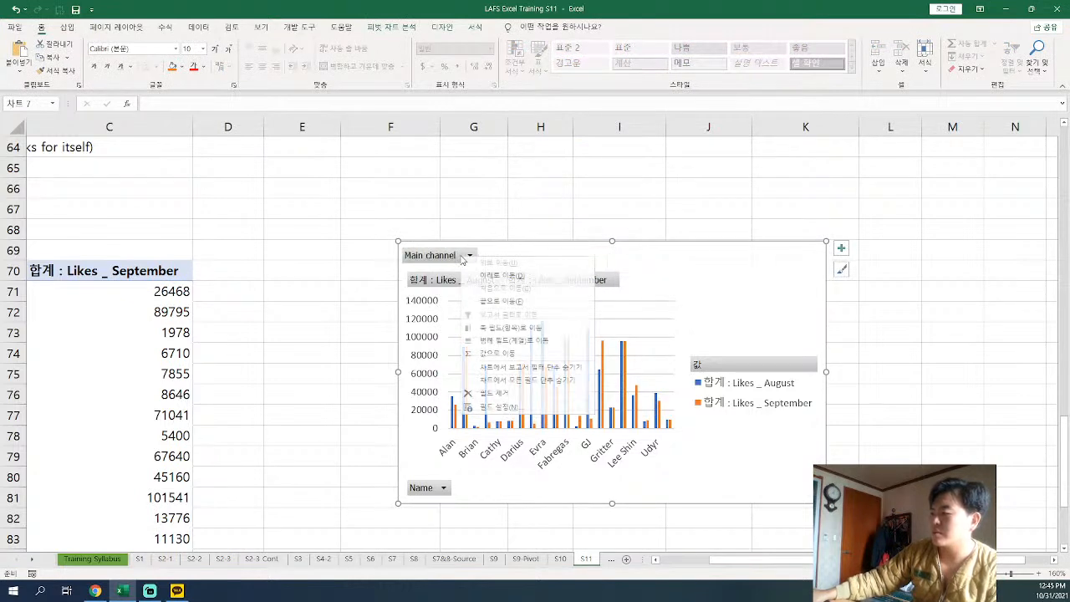
left_click(514, 395)
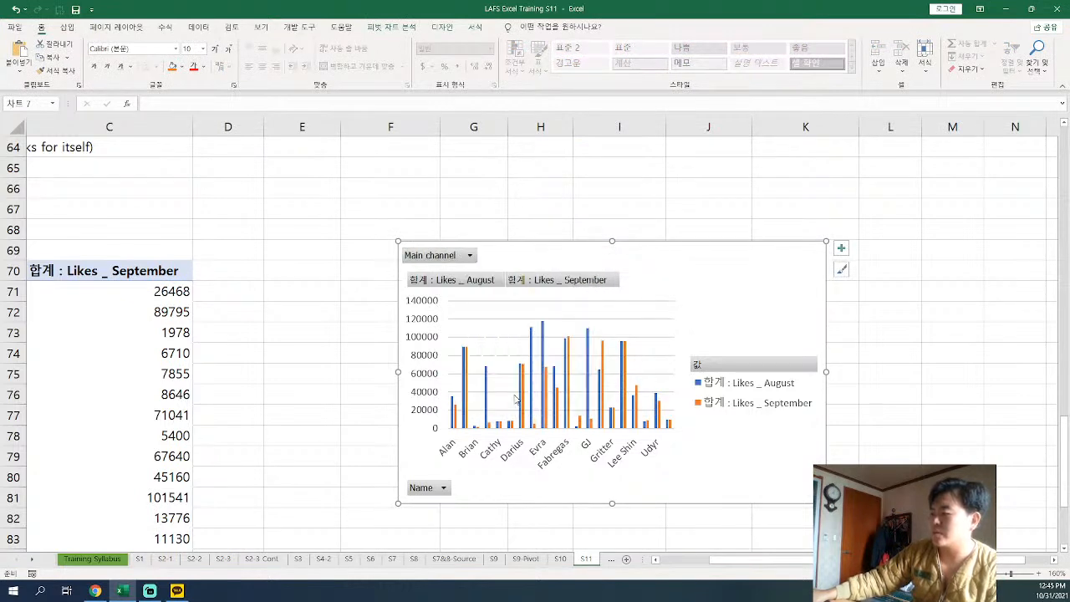
left_click(470, 255)
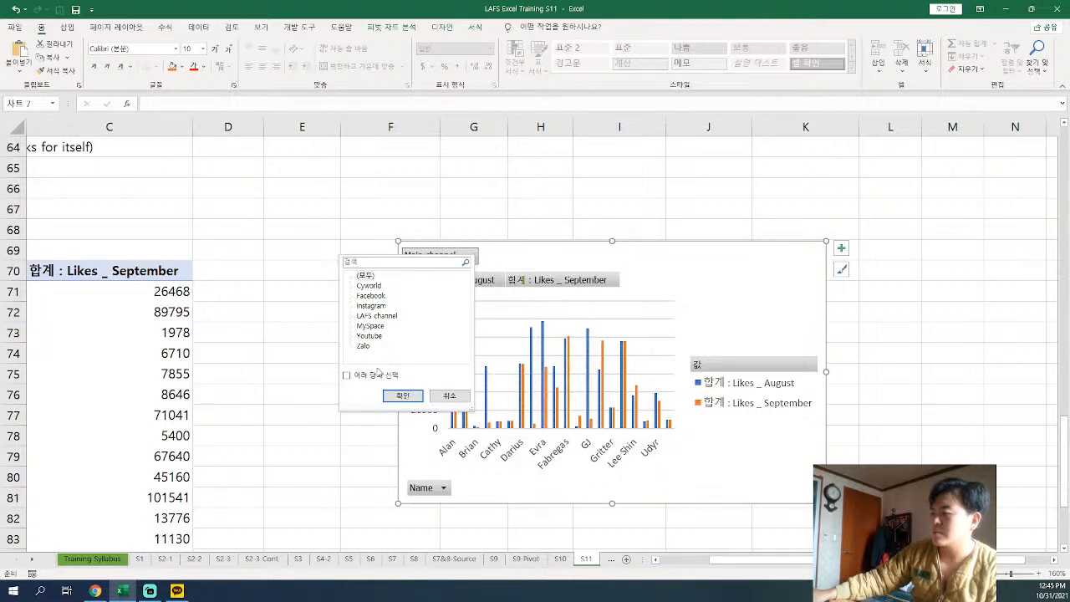
left_click(403, 395)
right_click(462, 258)
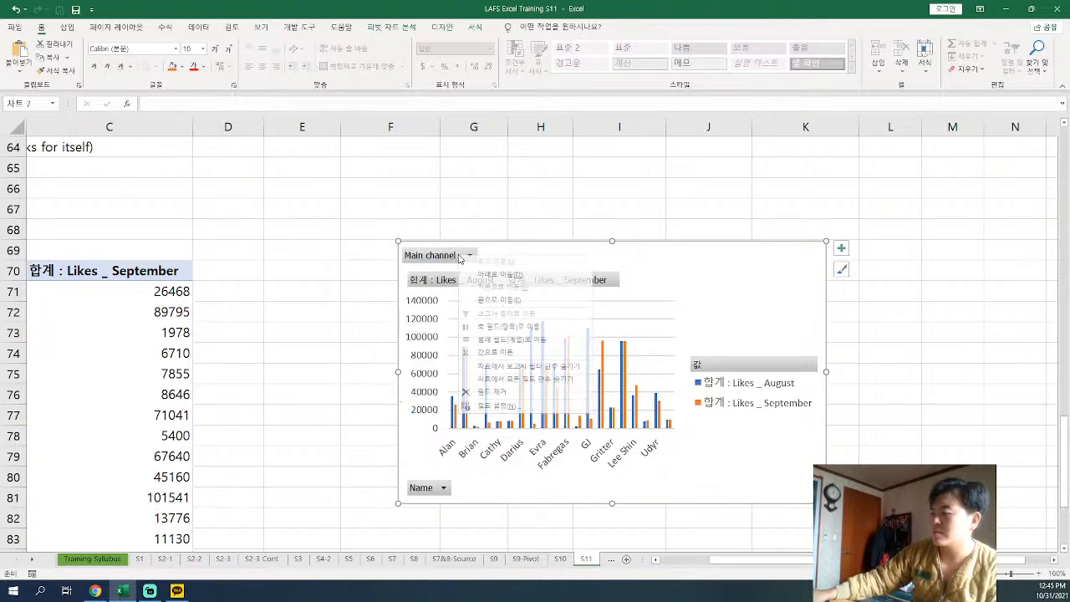
left_click(516, 406)
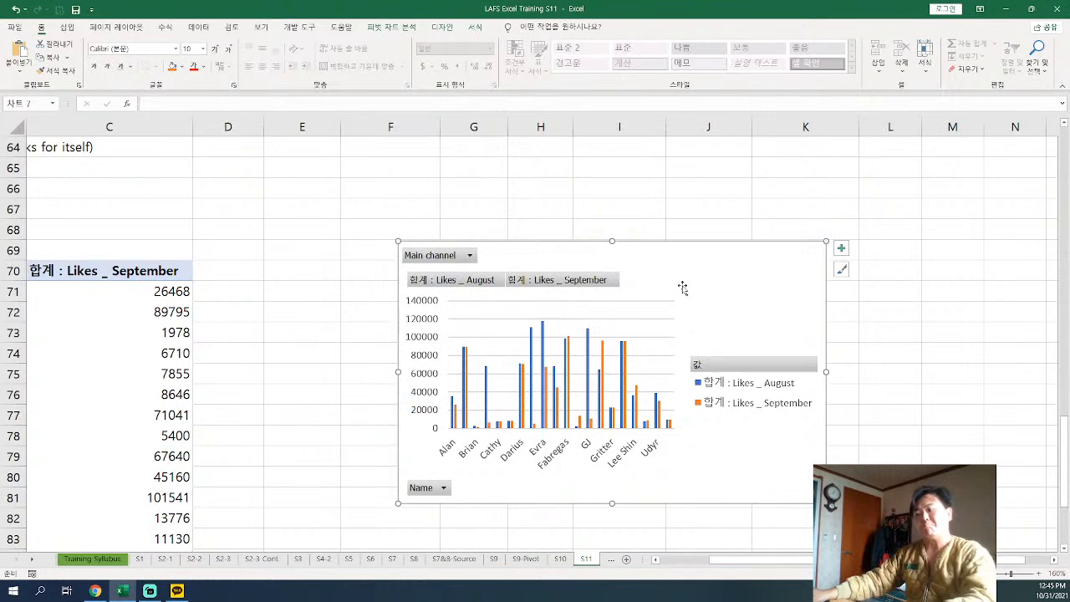
Try removing the Name axis field from the new pivot chart, and undo the removal
left_click(440, 487)
right_click(430, 488)
left_click(495, 478)
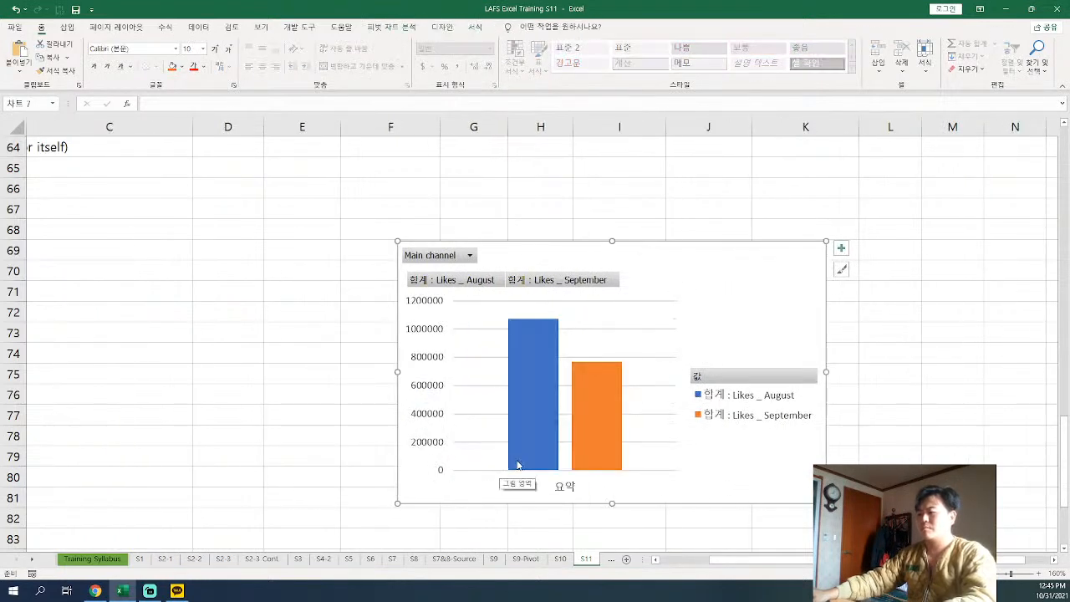
key("ctrl+z")
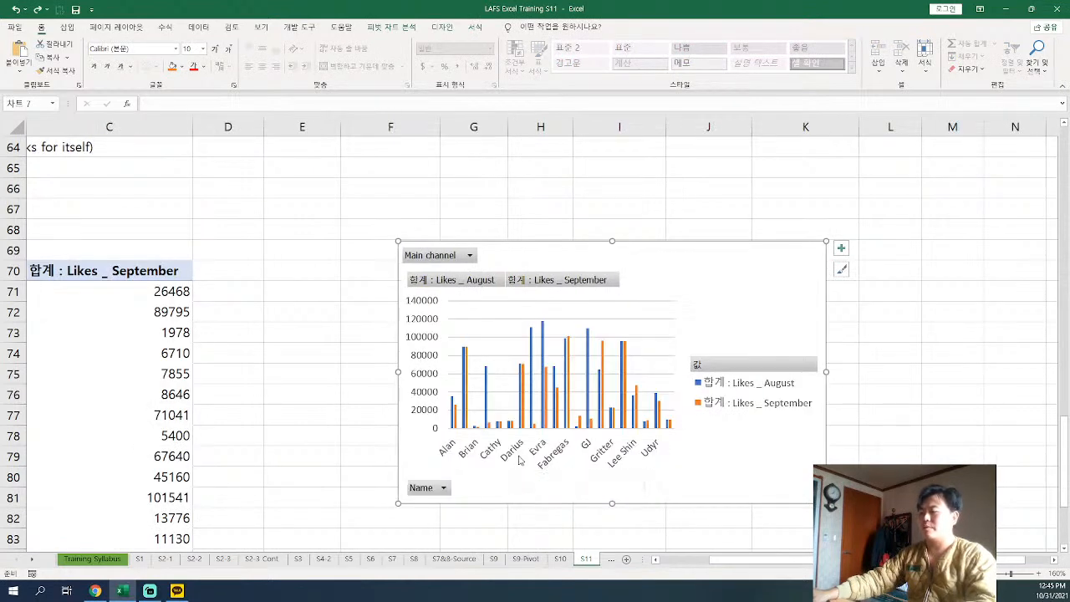
Move the new chart slightly away from the pivot table, starting at about row 70, and compare it with the target chart
left_click_drag(635, 233, 672, 250)
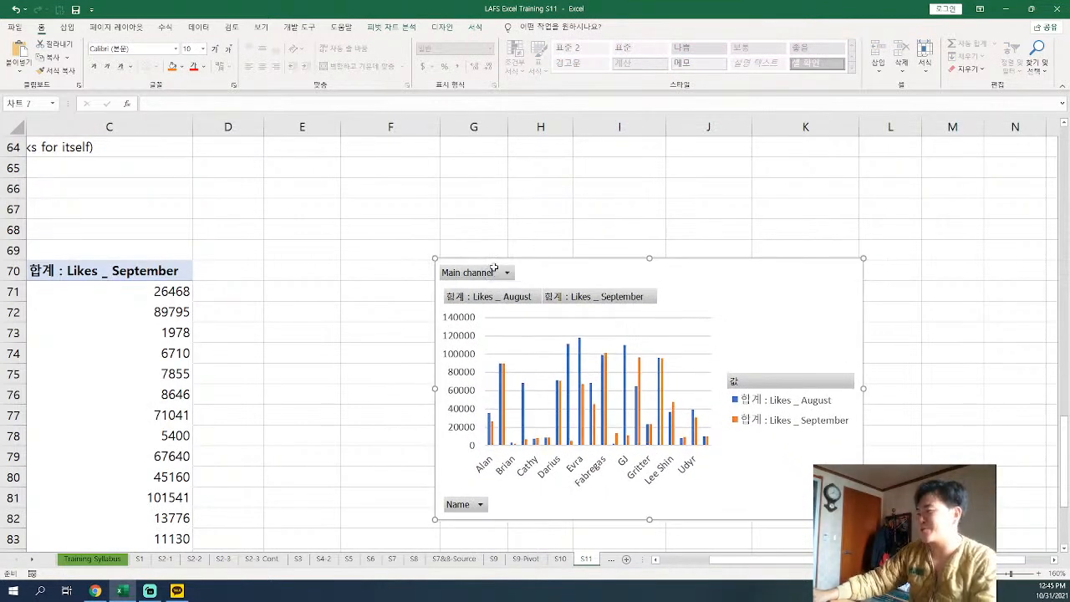
scroll(488, 263, "down", 3, "ctrl")
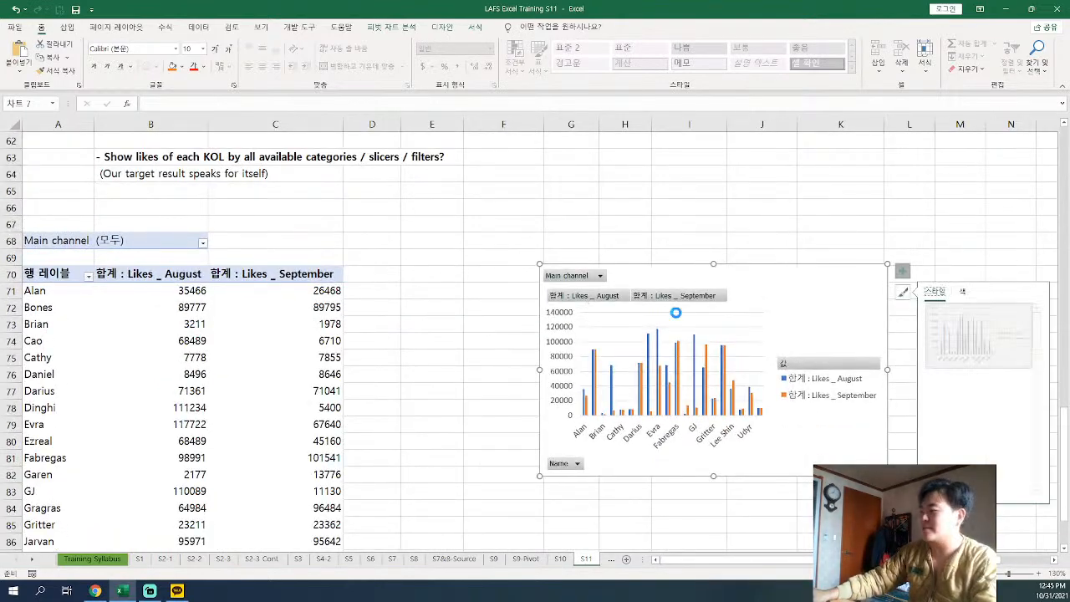
scroll(676, 309, "down", 1, "ctrl")
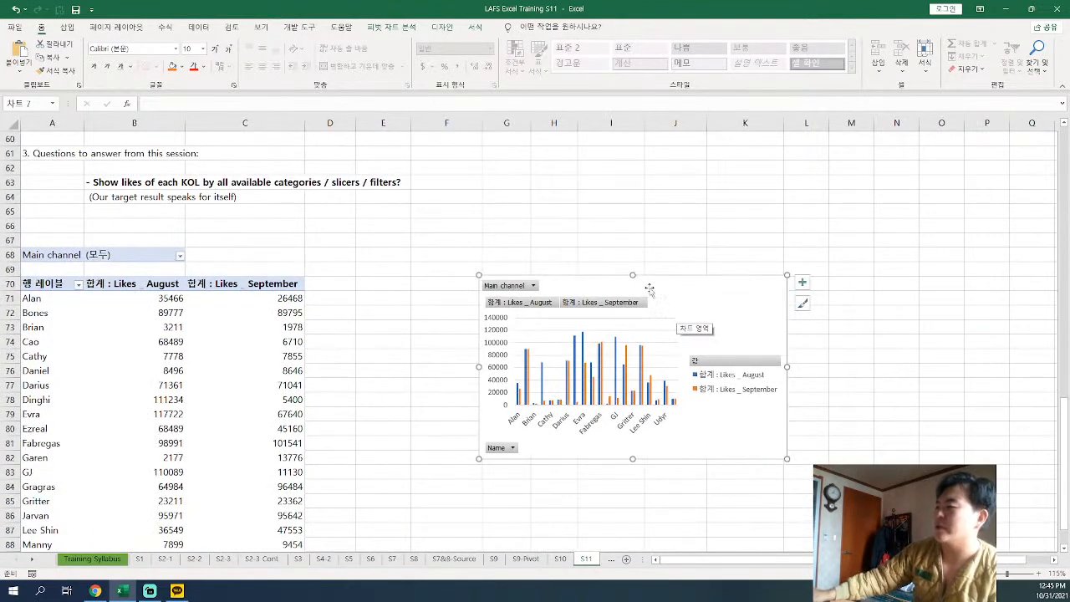
scroll(662, 299, "up", 8)
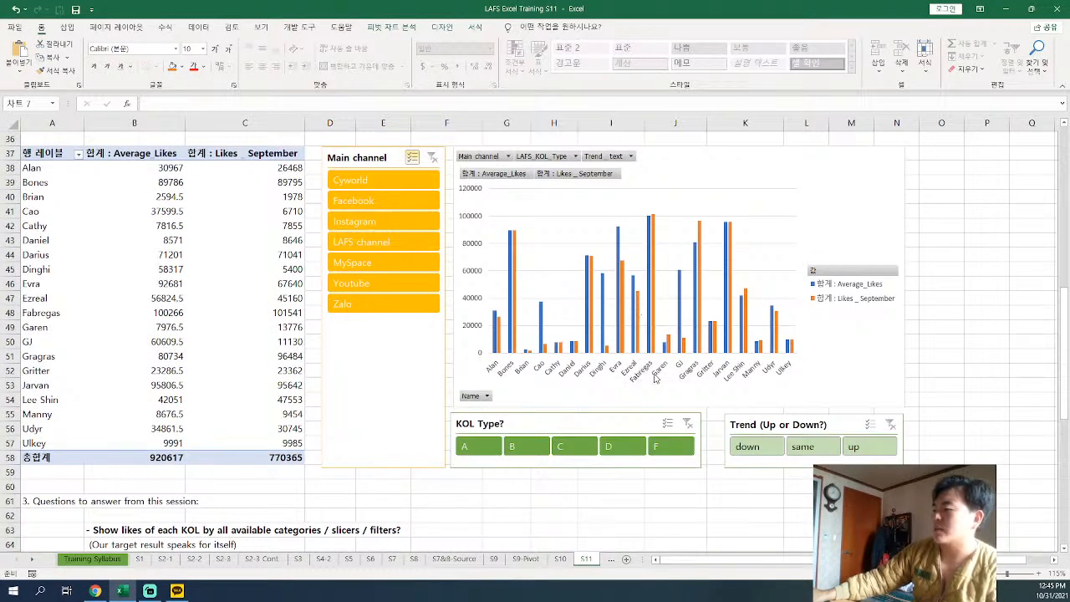
scroll(640, 368, "down", 7)
scroll(658, 343, "down", 1)
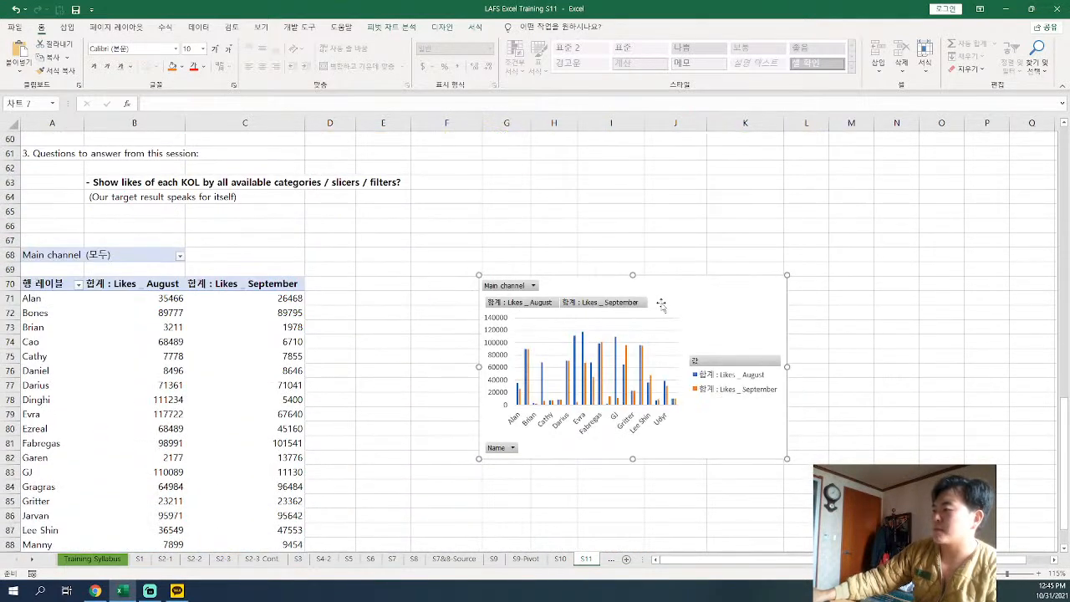
Compare the new chart with the target, shift it down about one row to start at row 71, and open its chart area formatting
scroll(540, 423, "up", 13)
scroll(632, 377, "down", 14)
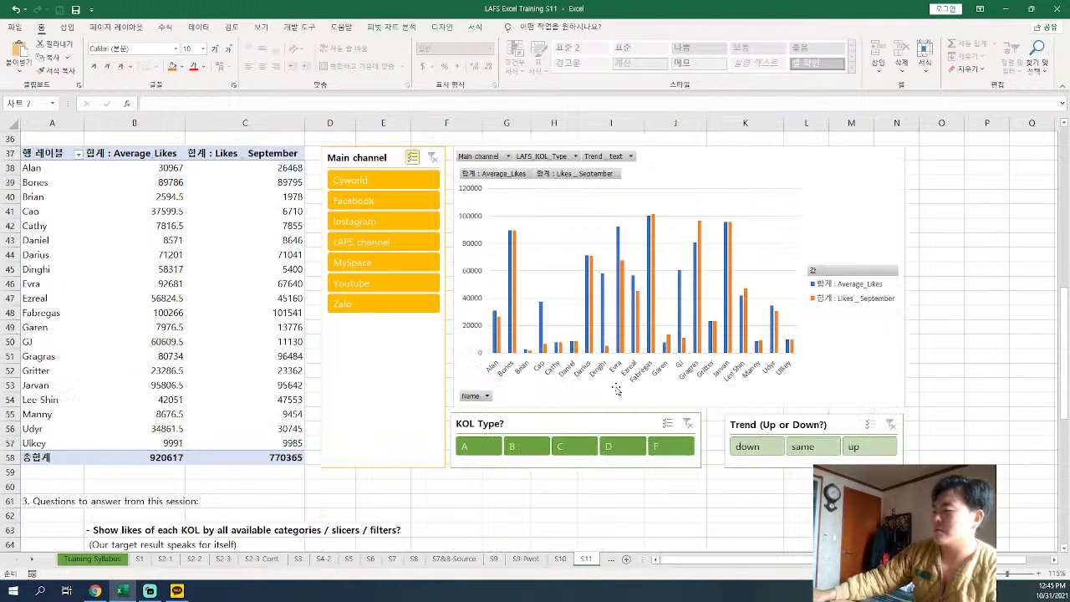
scroll(690, 357, "up", 2)
left_click_drag(689, 357, 689, 383)
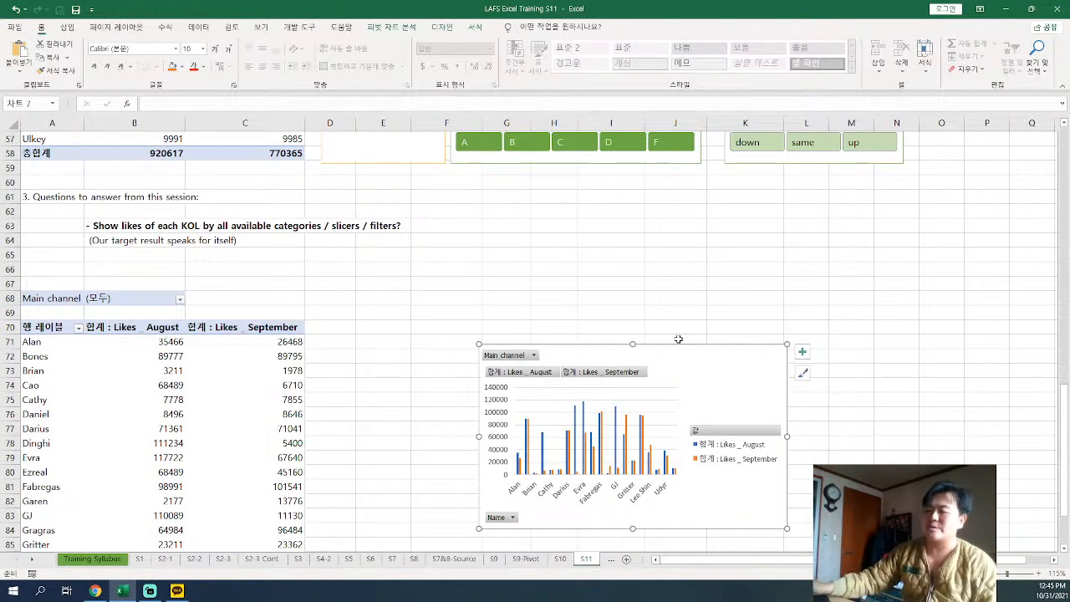
left_click(690, 373)
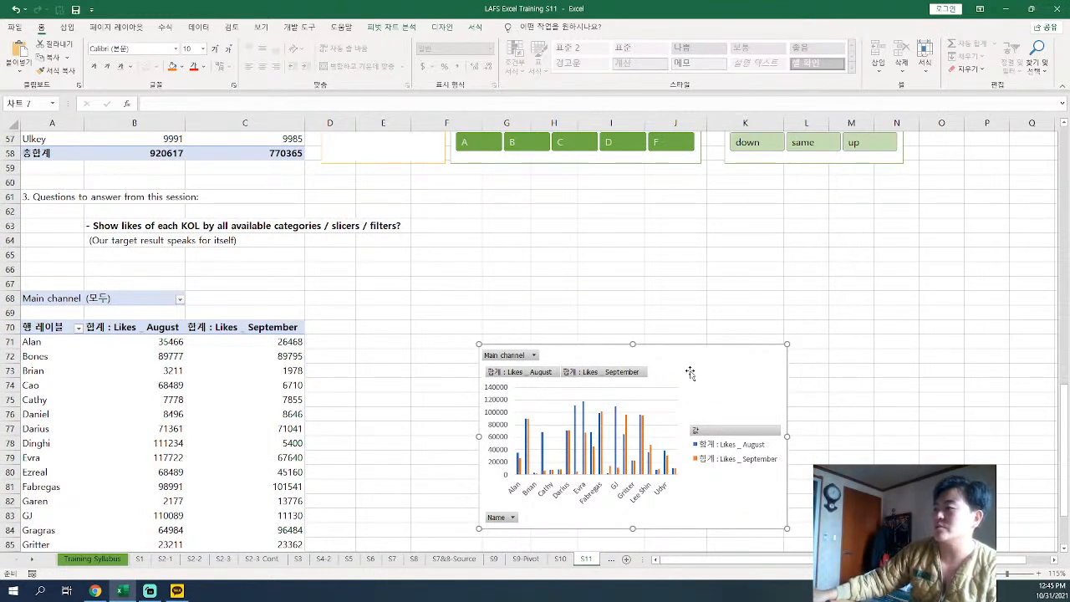
double_click(689, 373)
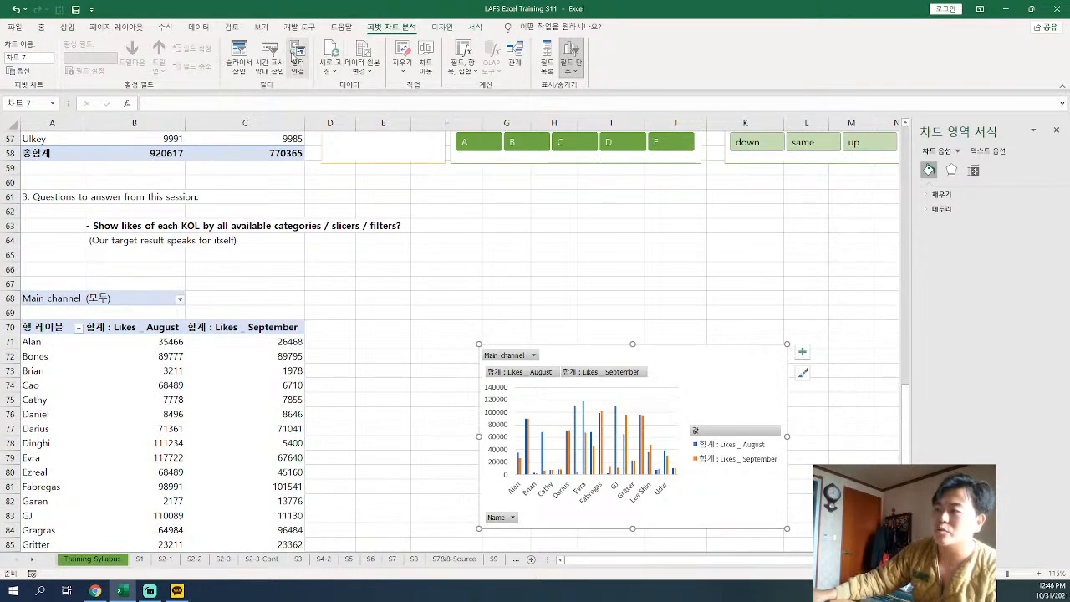
Capture a screen snip of the chart's Insert Slicer (슬라이서 삽입) command with Snipping Tool
left_click(238, 74)
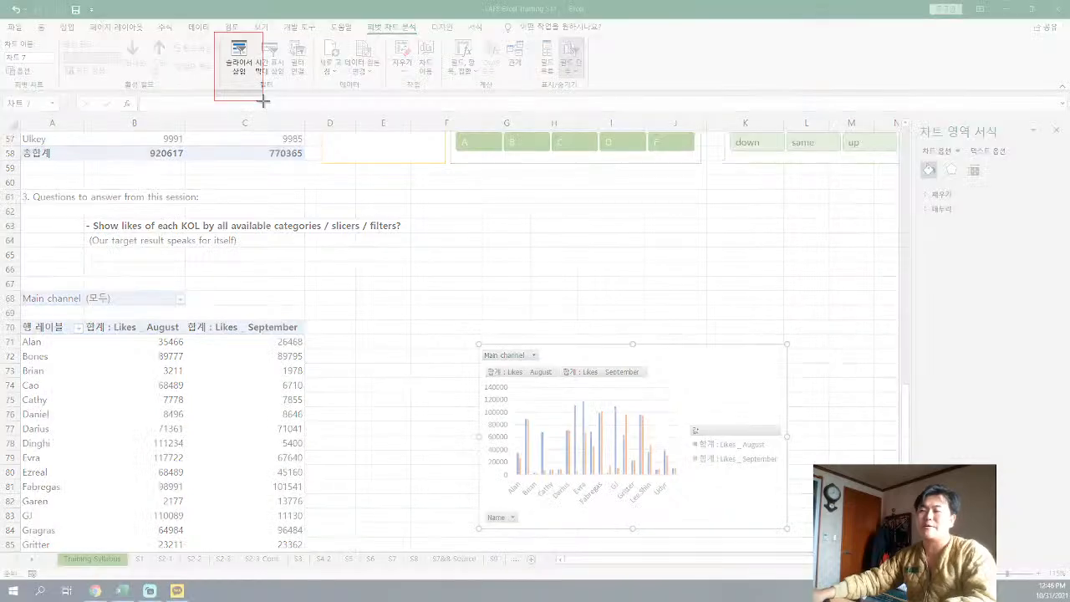
left_click_drag(263, 100, 263, 101)
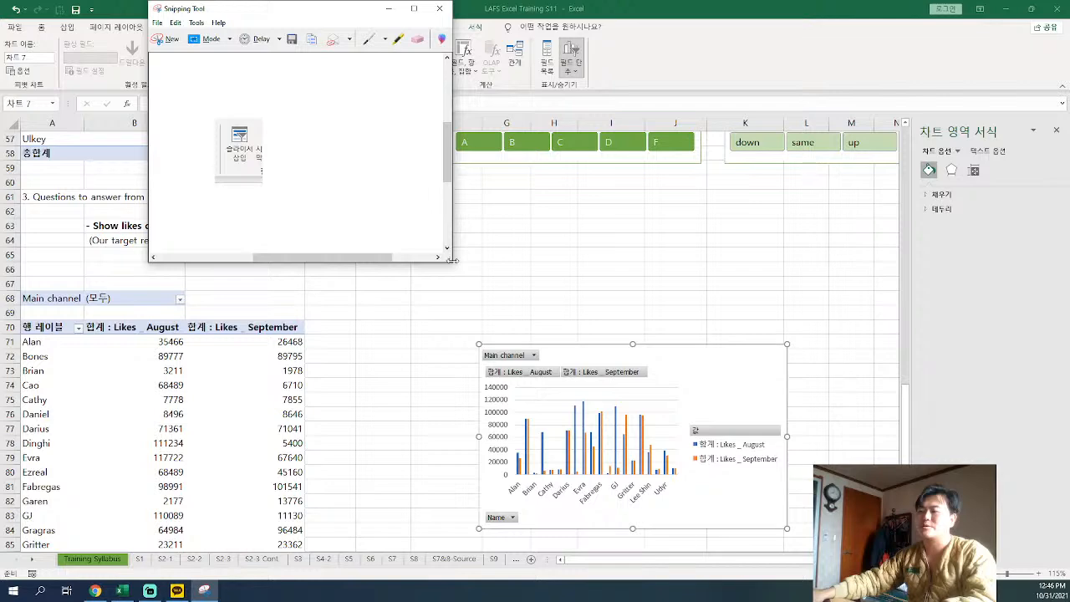
left_click_drag(452, 260, 451, 255)
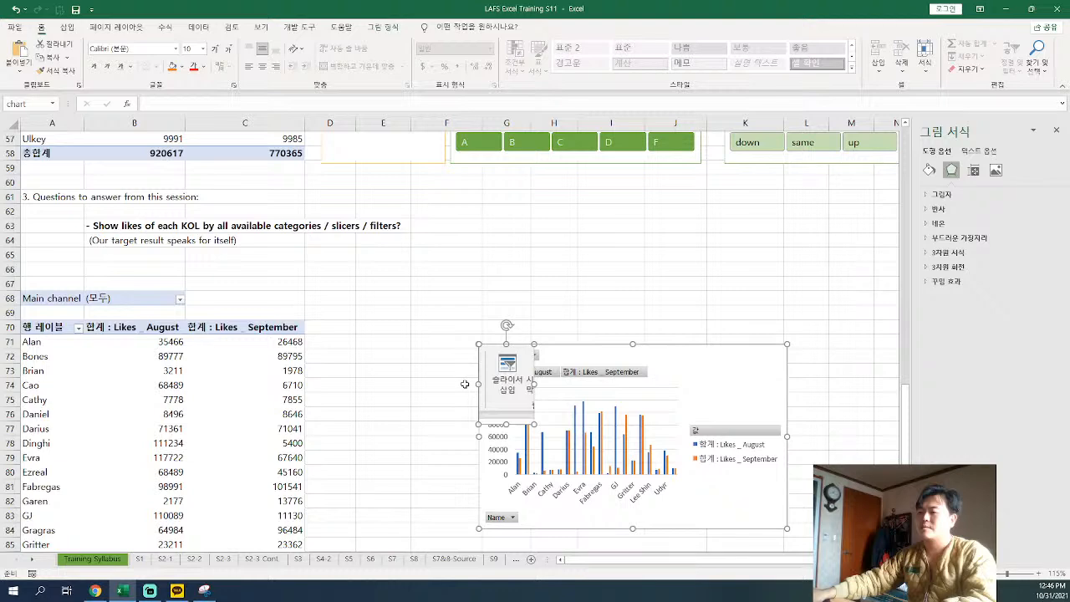
Delete the snip pasted inside the chart and paste it onto the worksheet around cell E69 instead
mouse_move(501, 380)
left_mouse_down()
mouse_move(411, 401)
mouse_move(497, 377)
left_mouse_up()
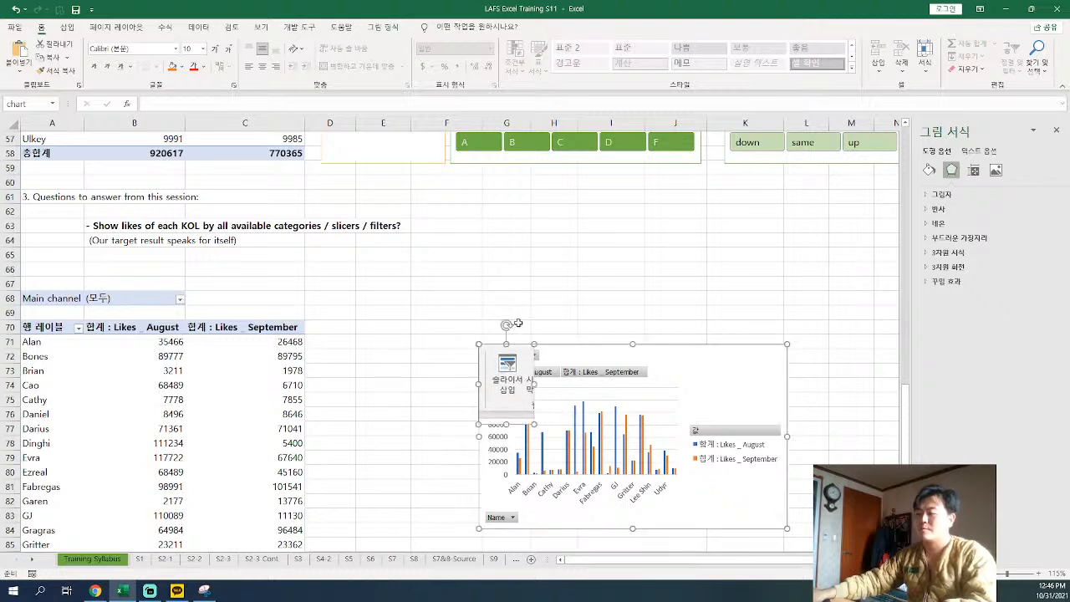
key("Delete")
left_click(383, 312)
key("ctrl+v")
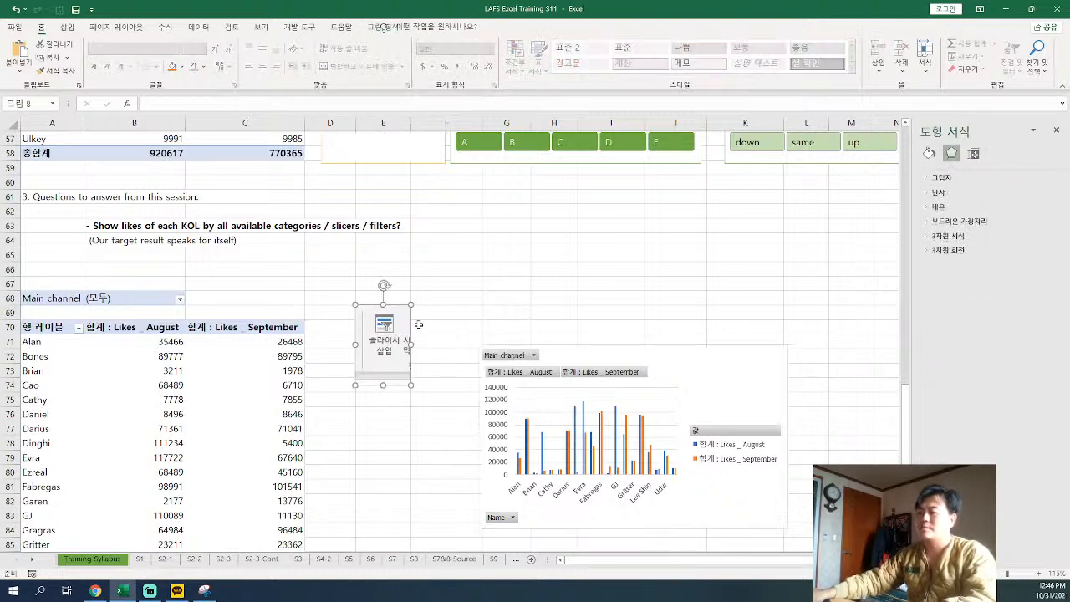
Enlarge the pasted snip to about 4.43" by 3.05" and crop it to just the 슬라이서 삽입 icon and label
left_click_drag(413, 387, 544, 511)
left_click_drag(441, 462, 472, 324)
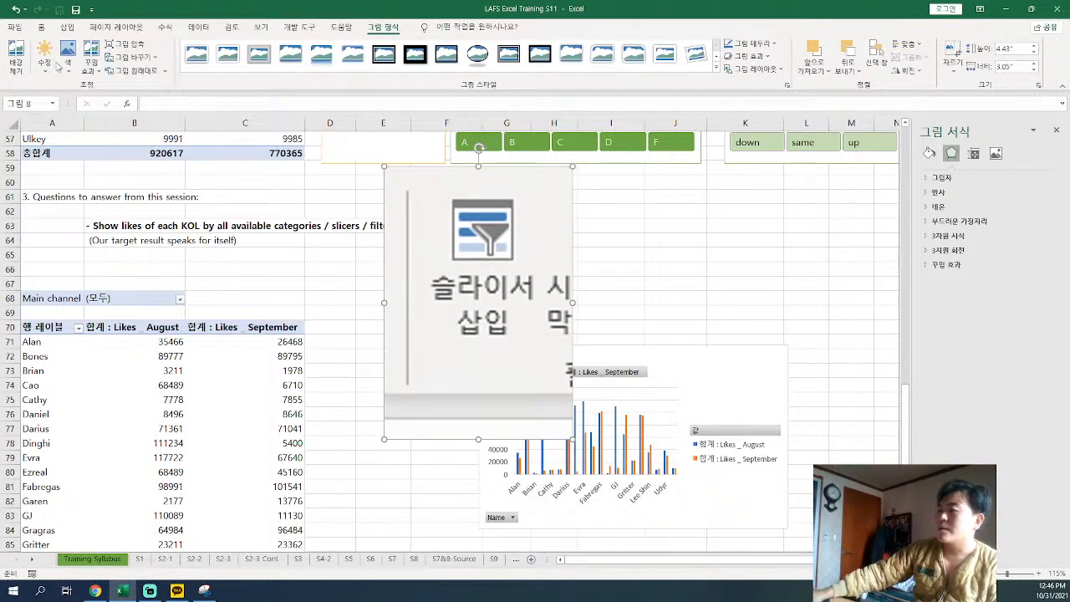
left_click(950, 67)
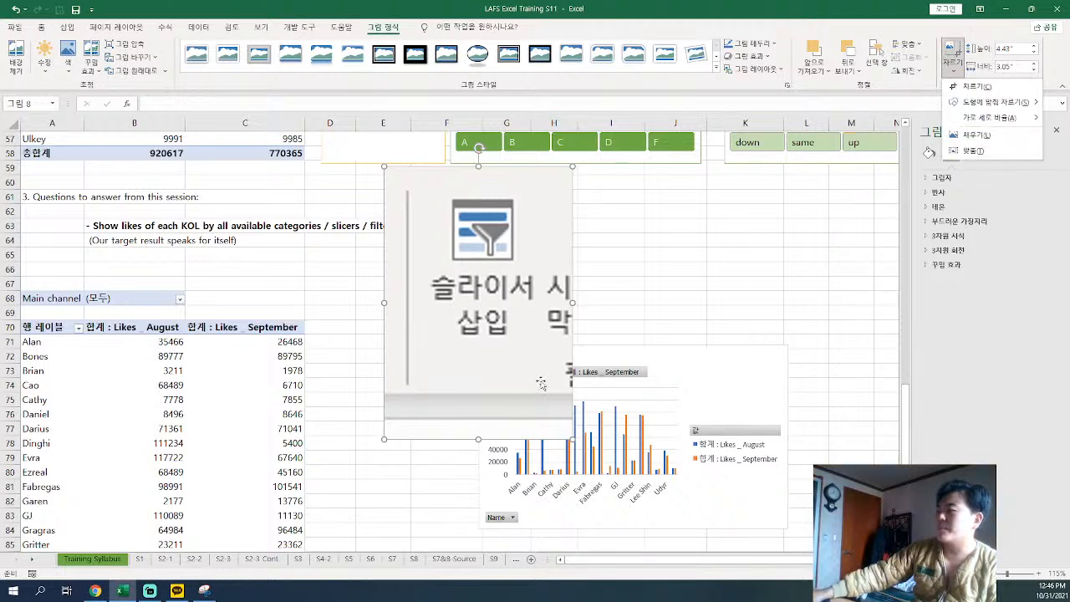
left_click(974, 86)
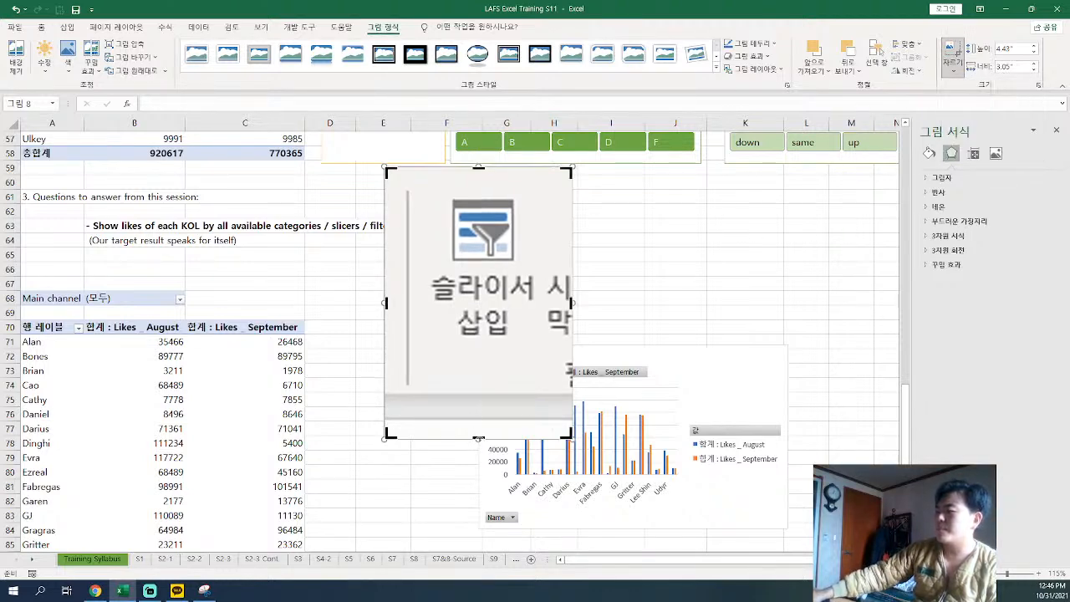
left_click_drag(478, 437, 478, 352)
left_click_drag(573, 260, 540, 260)
left_click_drag(388, 260, 421, 260)
left_click_drag(489, 167, 489, 198)
key("Escape")
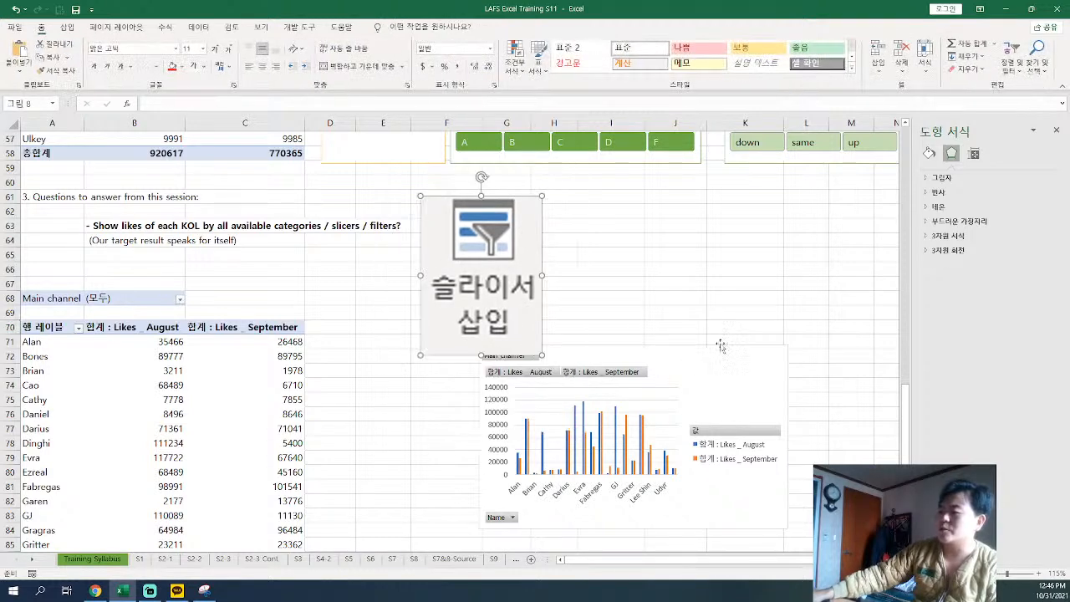
Shrink the cropped picture to about 1.95" high by 1.51" wide and move it below the chart, starting at about row 94
left_click_drag(420, 194, 449, 260)
left_click_drag(498, 315, 549, 298)
scroll(553, 280, "down", 5)
scroll(552, 197, "up", 2)
left_click_drag(553, 194, 526, 507)
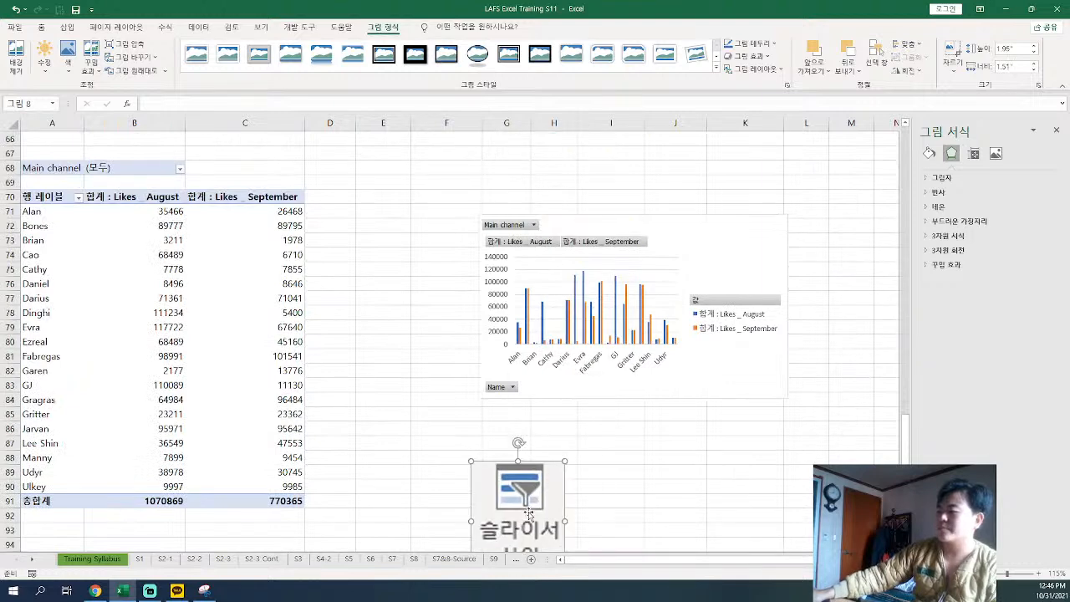
scroll(526, 507, "down", 4)
left_click_drag(516, 379, 512, 467)
scroll(540, 286, "up", 6)
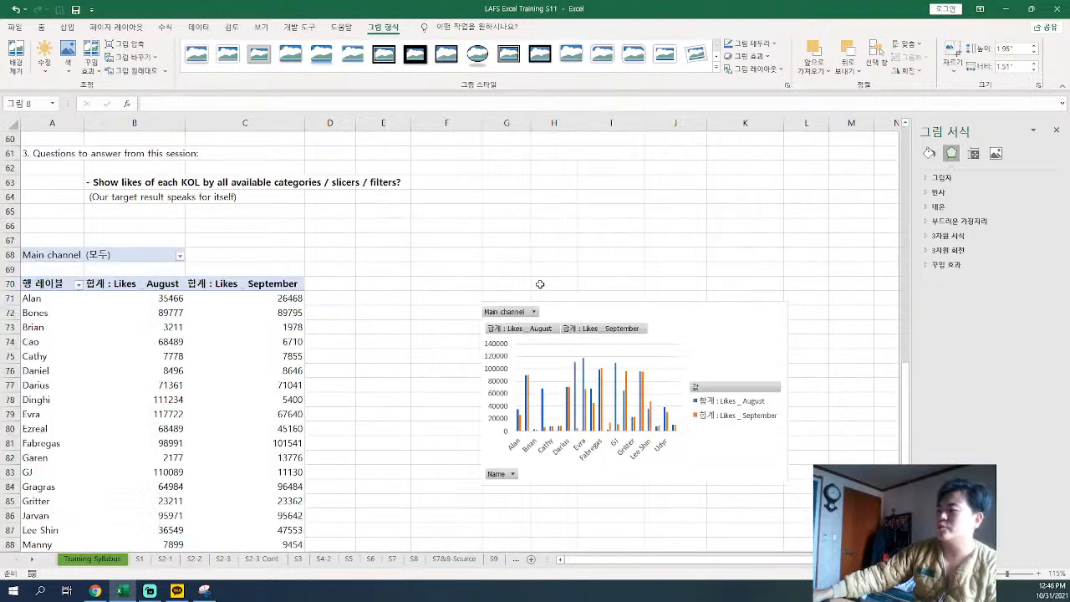
Insert slicers for Trend _ text, Main channel and LAFS_KOL_Type from the new pivot chart
left_click(702, 309)
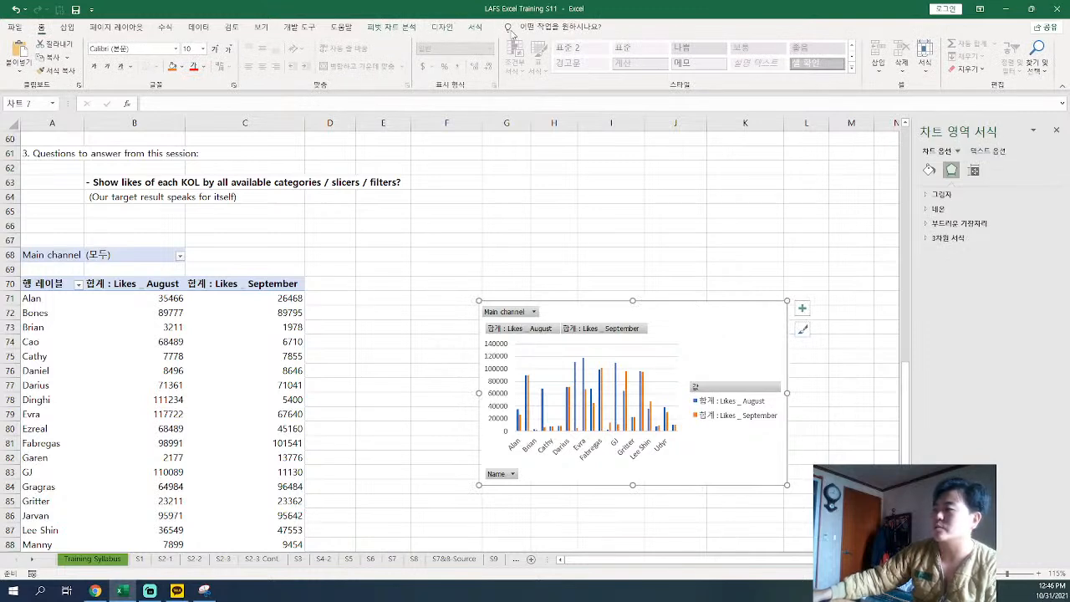
left_click(403, 26)
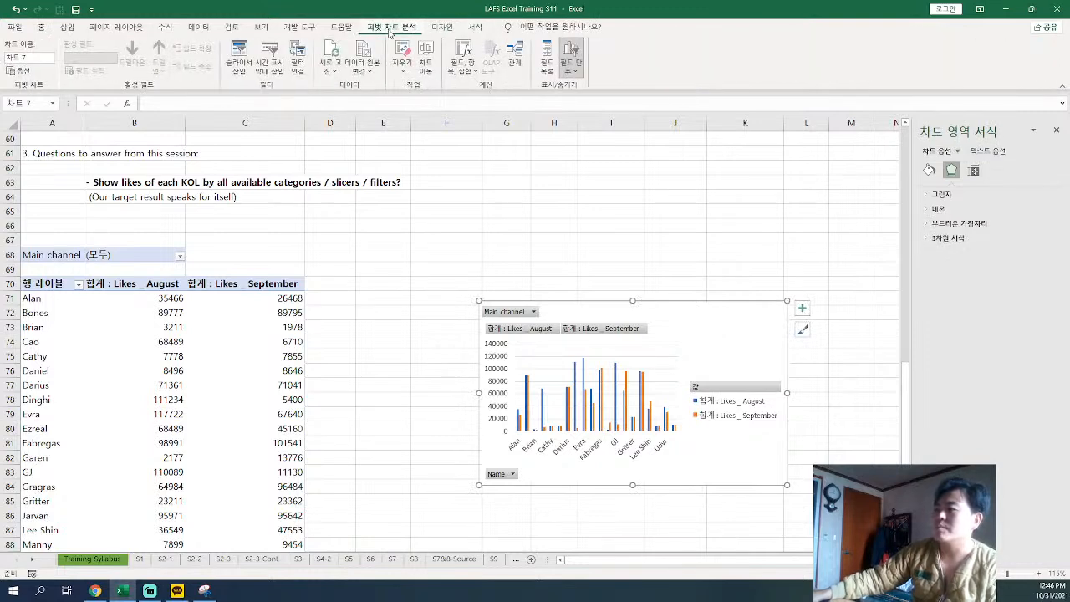
left_click(238, 59)
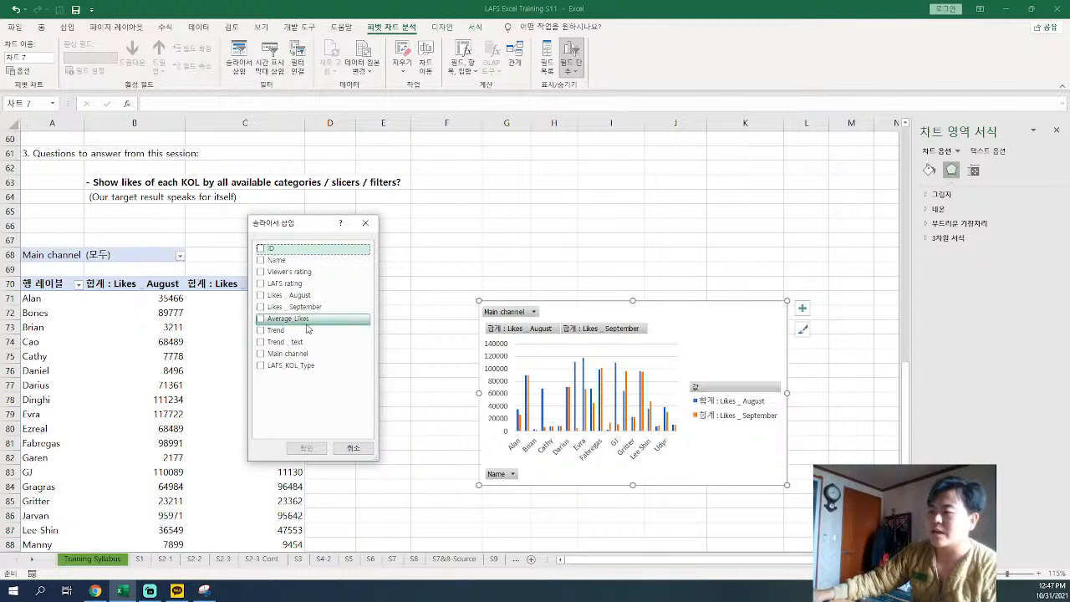
left_click(260, 343)
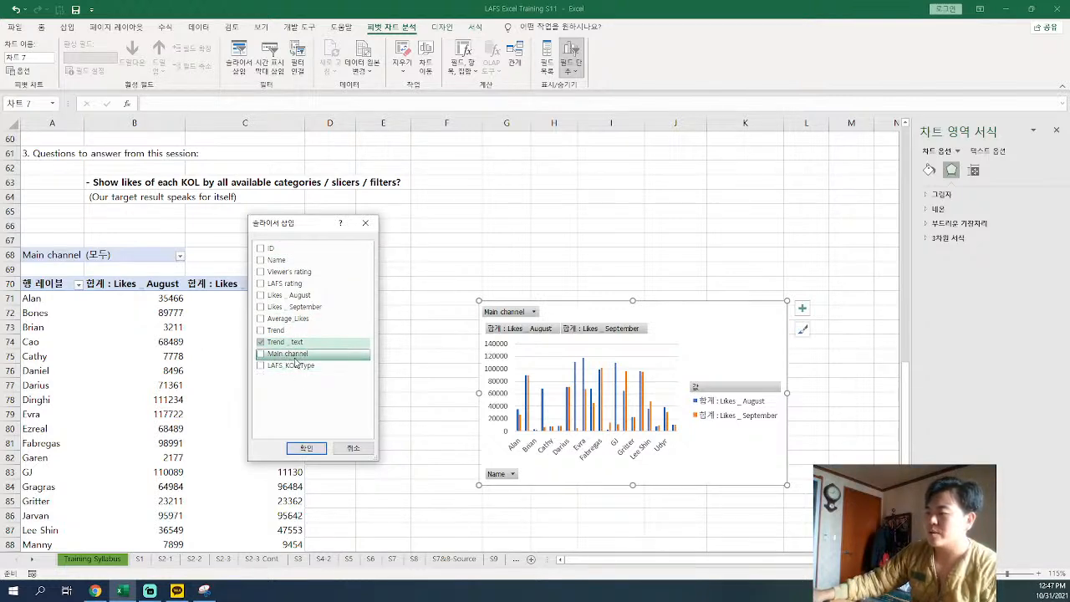
left_click(261, 354)
left_click(261, 365)
left_click(308, 447)
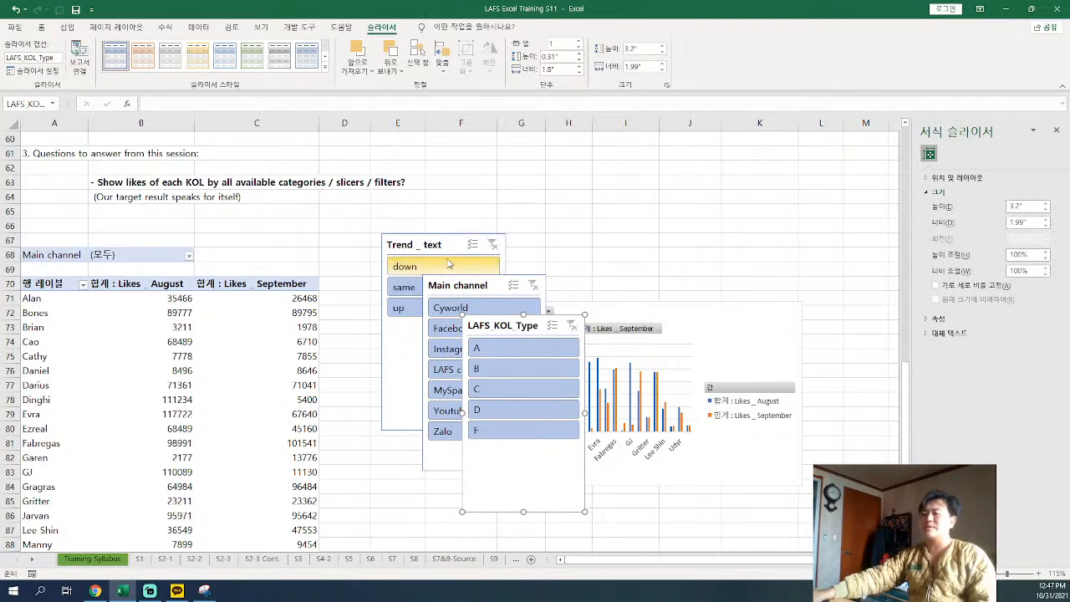
Enlarge the new chart slightly from its lower outer corner and delete its legend
left_click_drag(905, 387, 883, 399)
left_click(769, 401)
left_click_drag(799, 442, 819, 458)
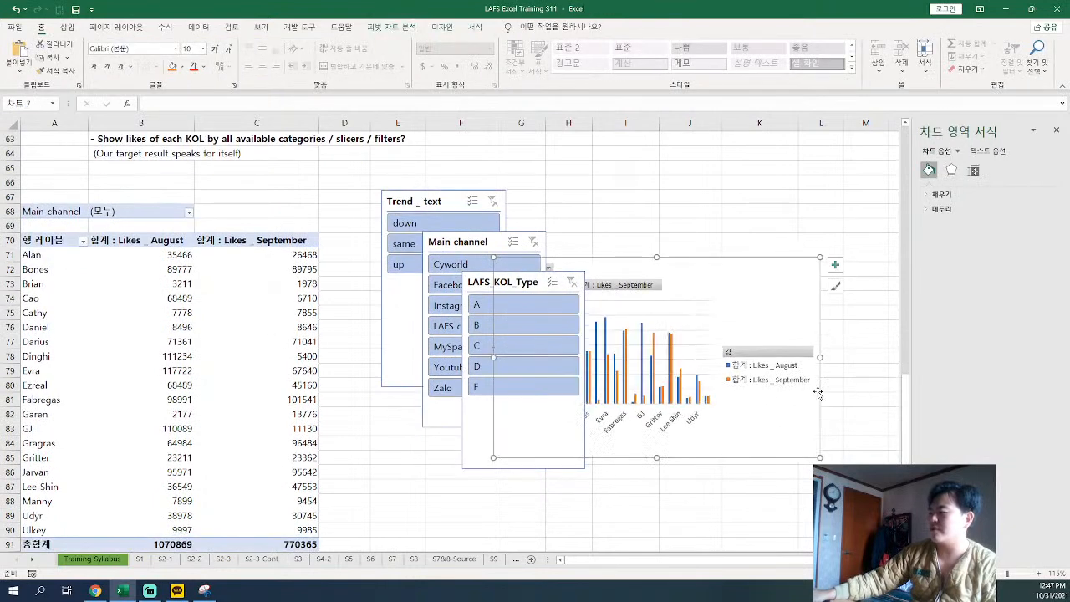
right_click(794, 391)
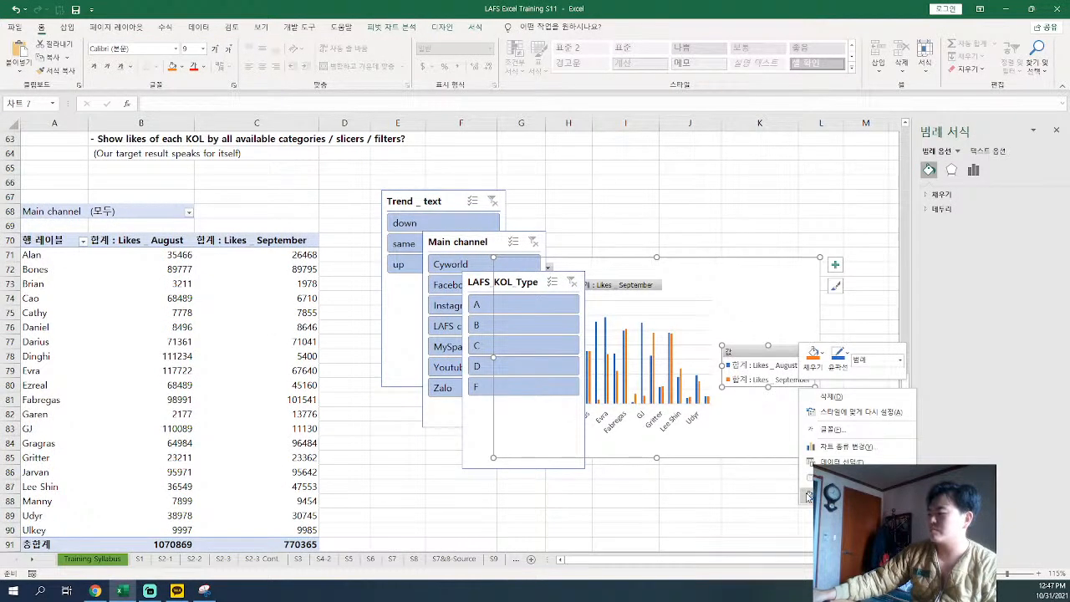
left_click(824, 398)
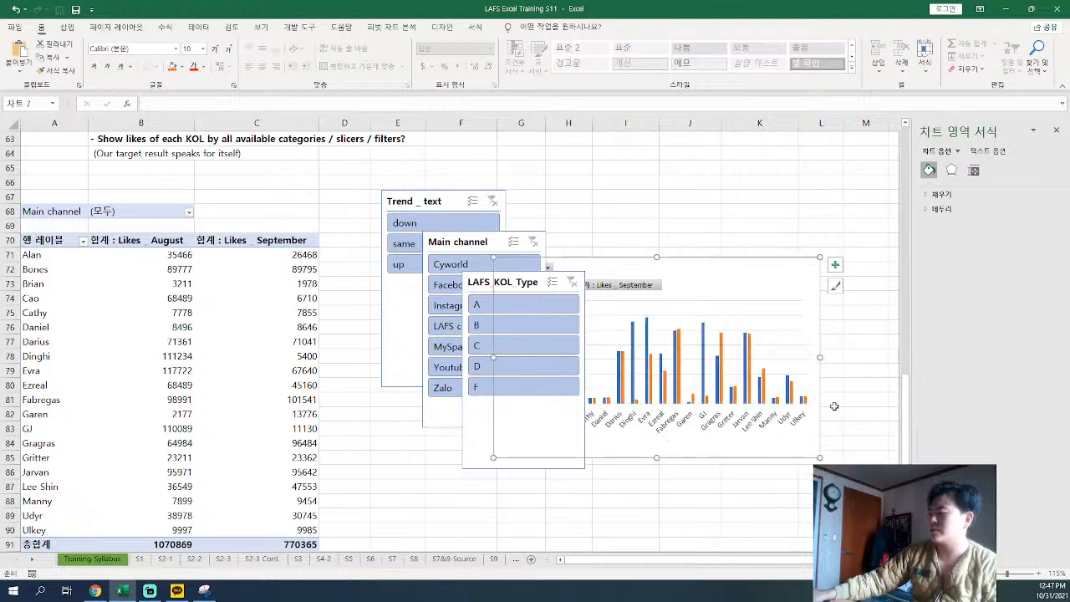
left_click(625, 216)
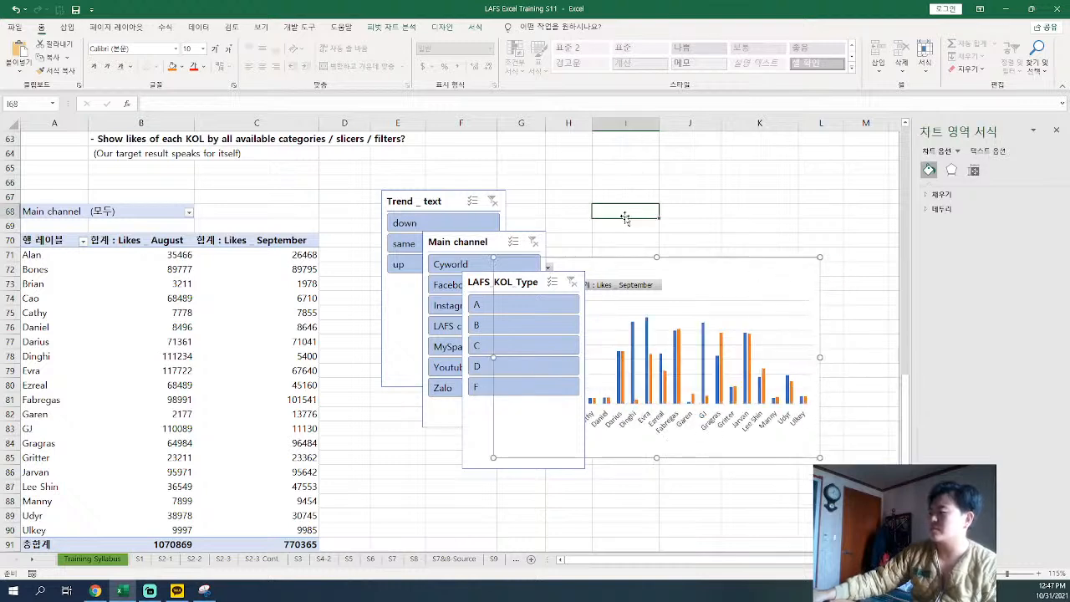
Move the LAFS_KOL_Type and Trend _ text slicers below the chart, side by side at about row 87
left_click(522, 276)
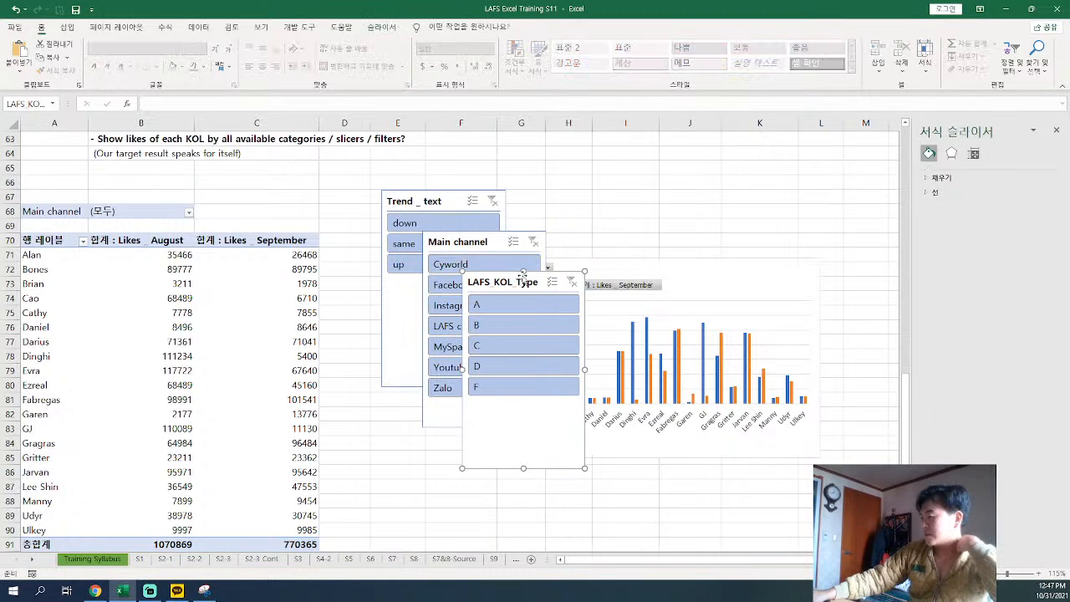
left_click_drag(522, 276, 522, 492)
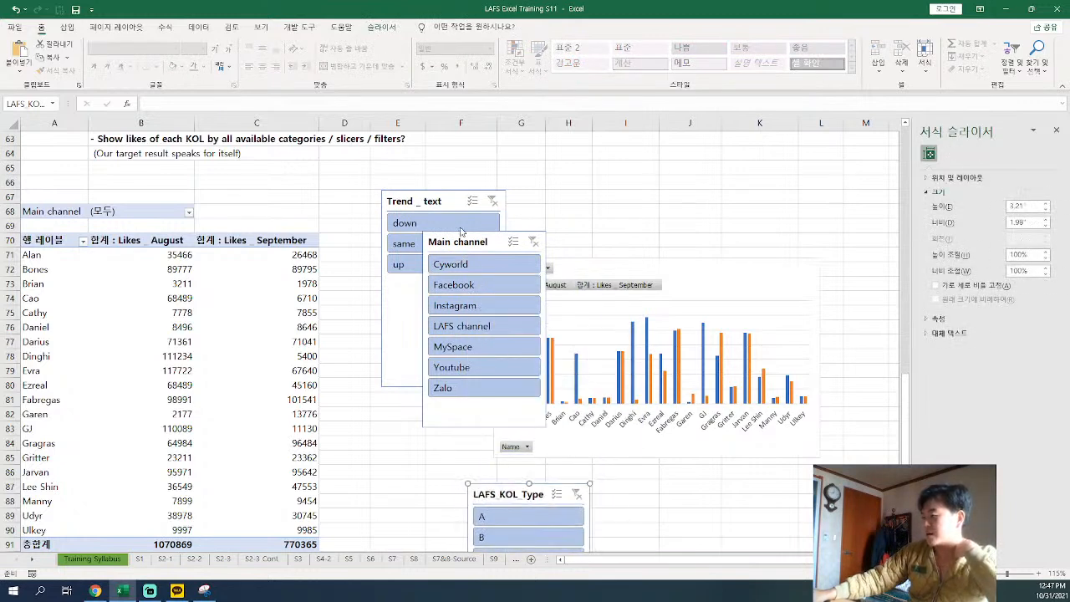
left_click(450, 194)
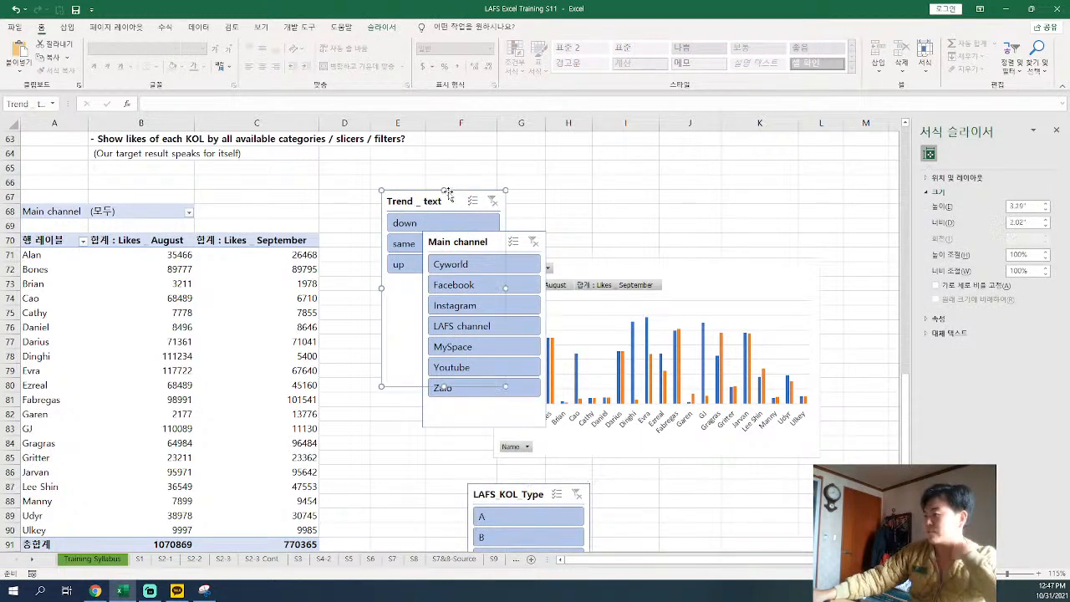
left_click_drag(423, 190, 676, 480)
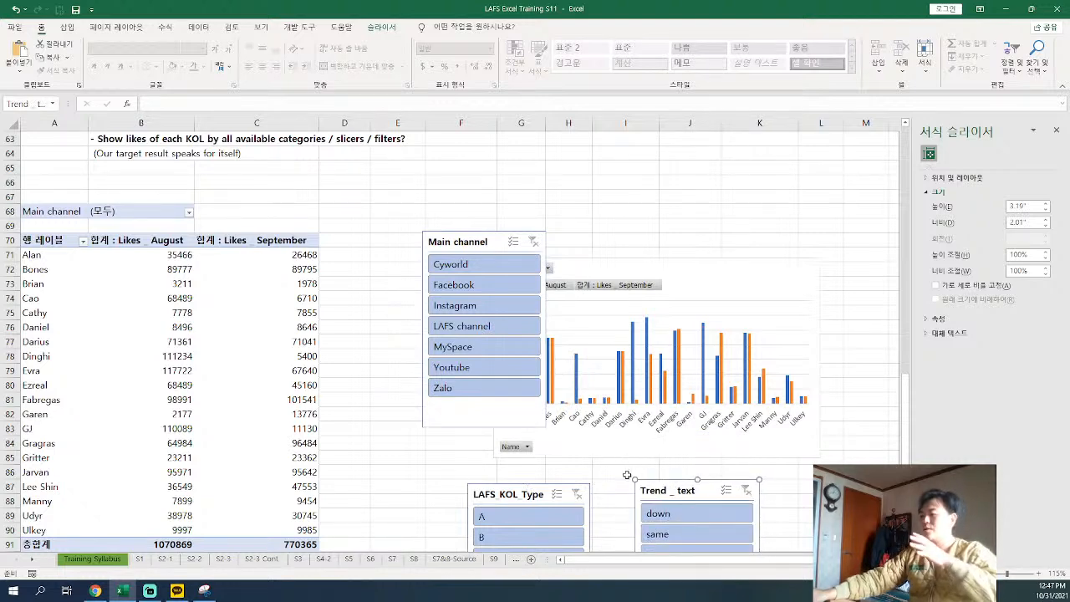
Place the Main channel slicer between the pivot table and the chart, aligned with the chart's top edge, and stretch it to 3.3" high
left_click(466, 231)
left_click_drag(467, 230, 396, 254)
left_click(399, 256)
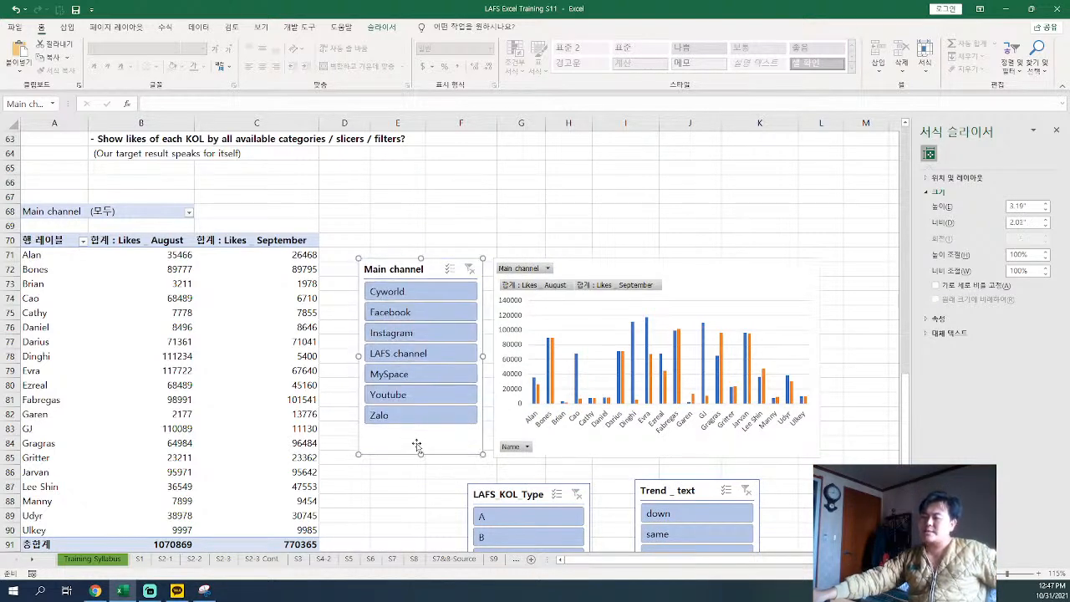
left_click_drag(421, 457, 427, 461)
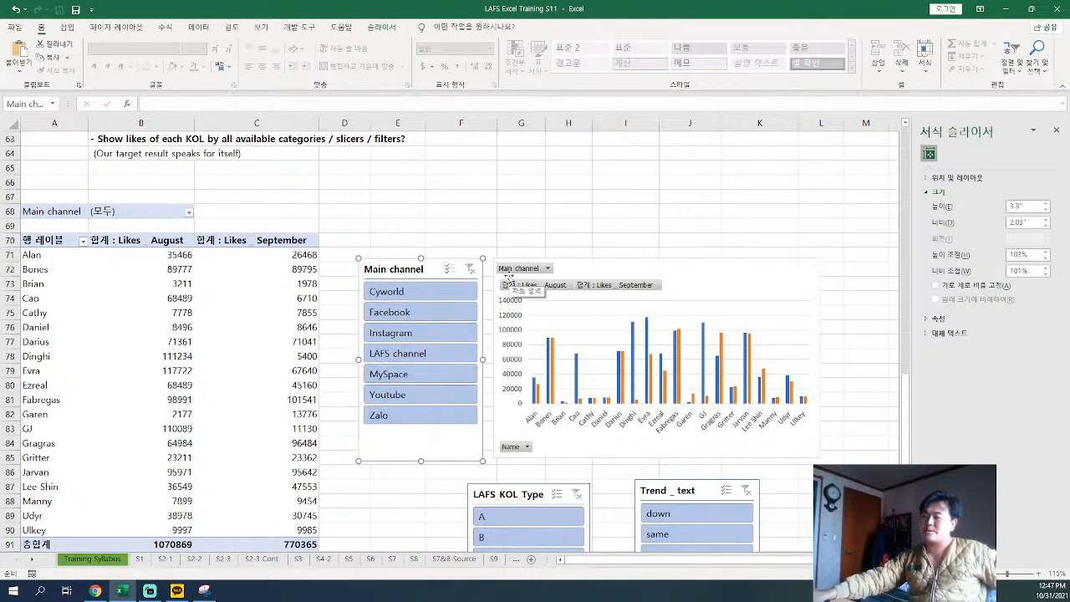
Following the target layout, move the LAFS_KOL_Type slicer under the Main channel slicer and resize it to about 1.01" high by 3.56" wide
left_click(643, 228)
scroll(643, 228, "up", 2)
scroll(642, 228, "up", 4)
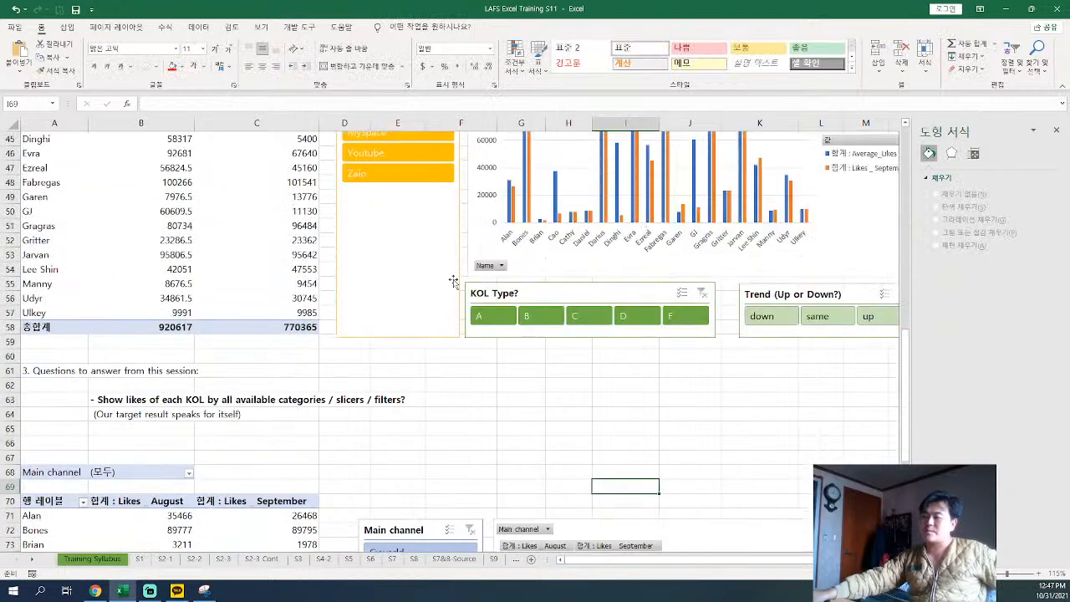
scroll(527, 467, "down", 9)
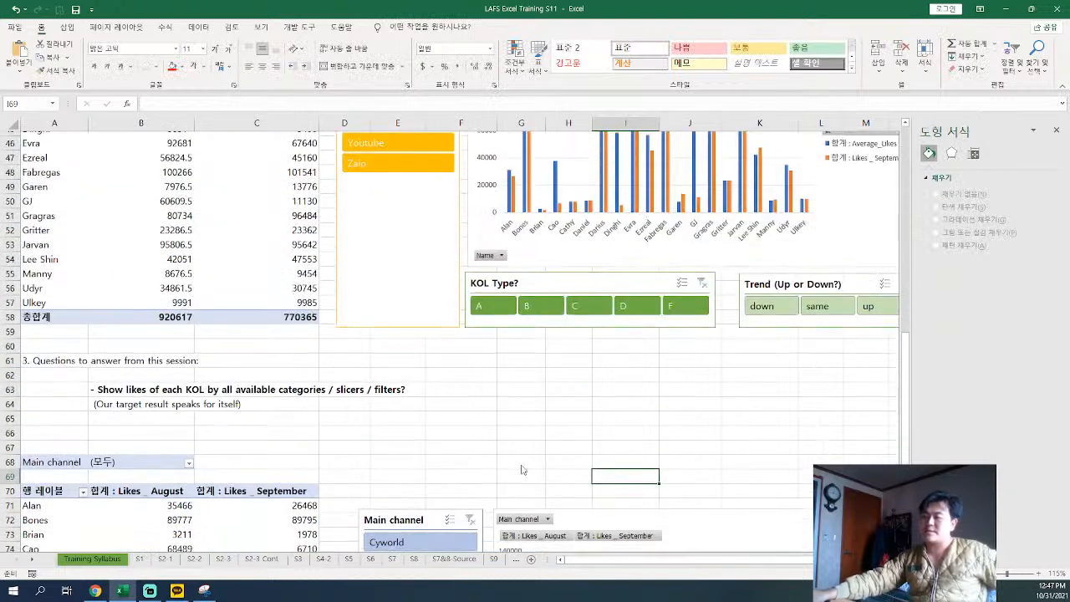
left_click_drag(518, 355, 440, 343)
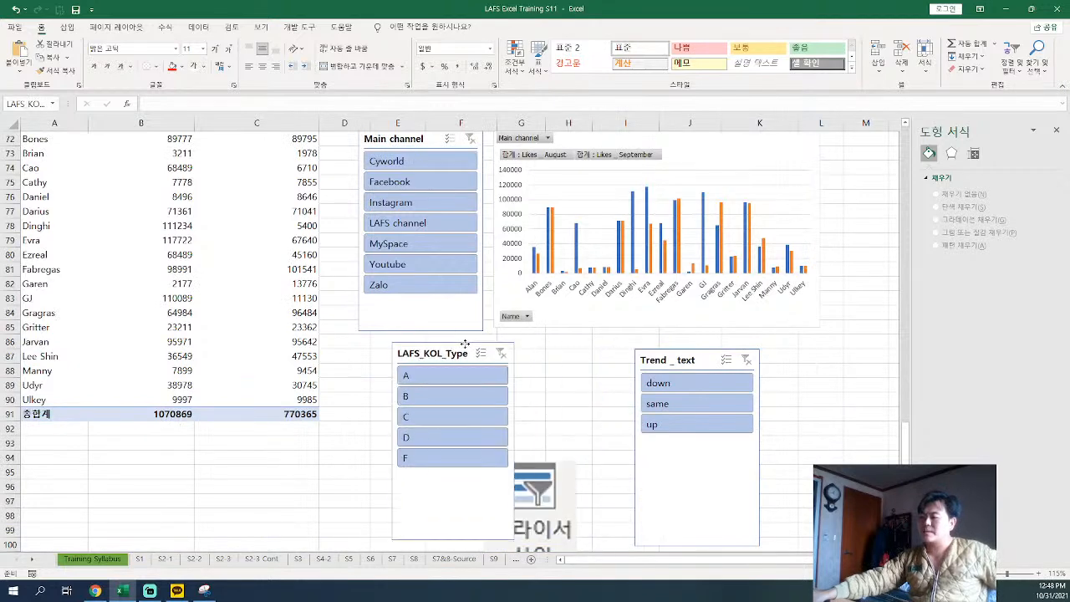
left_click_drag(512, 441, 610, 441)
left_click_drag(500, 540, 502, 406)
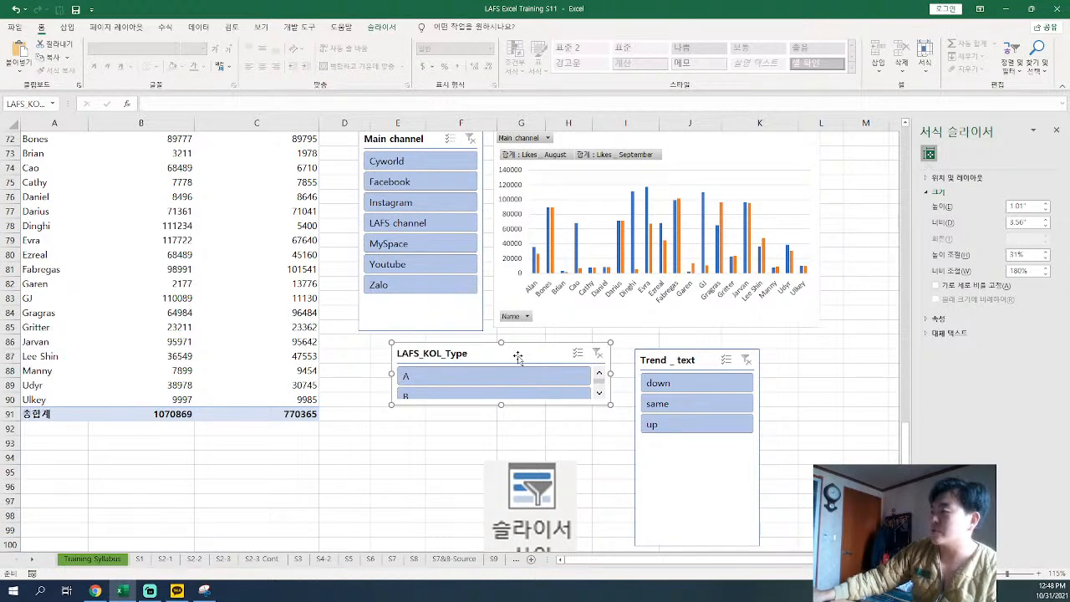
left_click(574, 452)
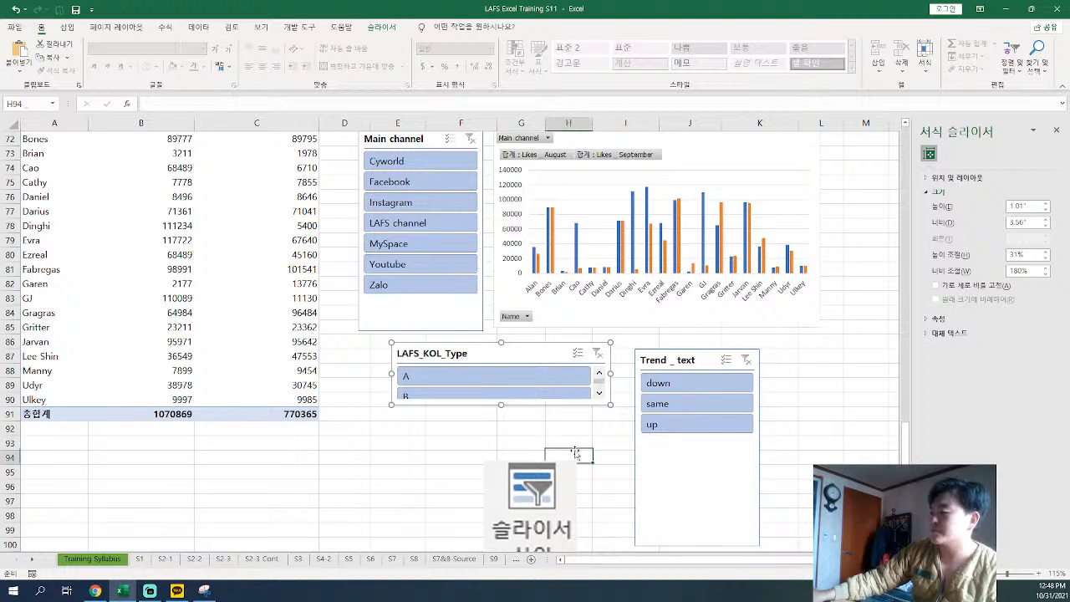
Arrange the LAFS_KOL_Type slicer's buttons in 5 columns so all types sit in one row
left_click(501, 355)
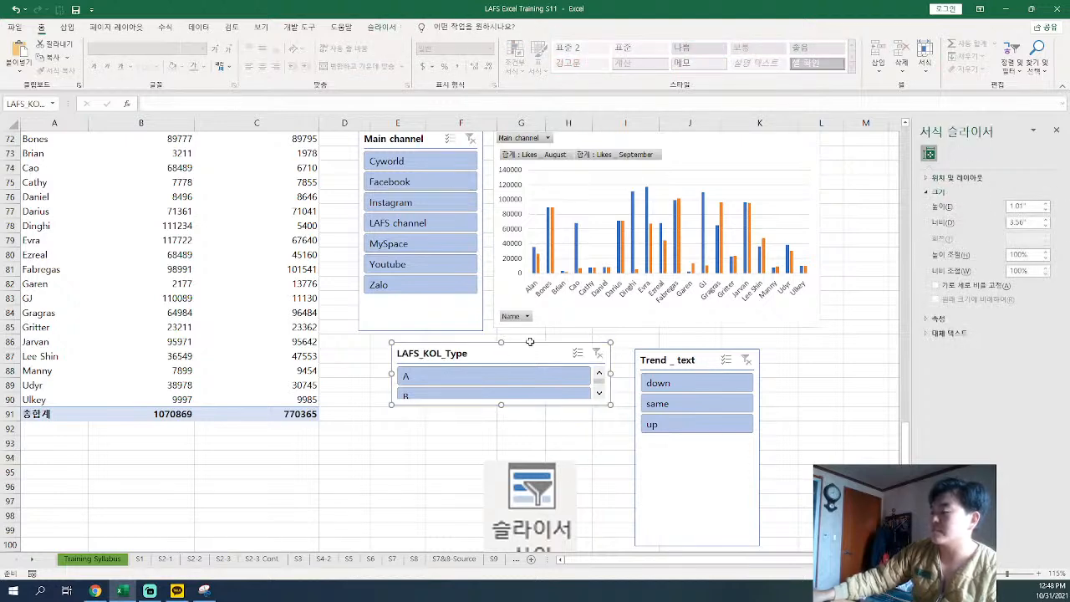
left_click(391, 33)
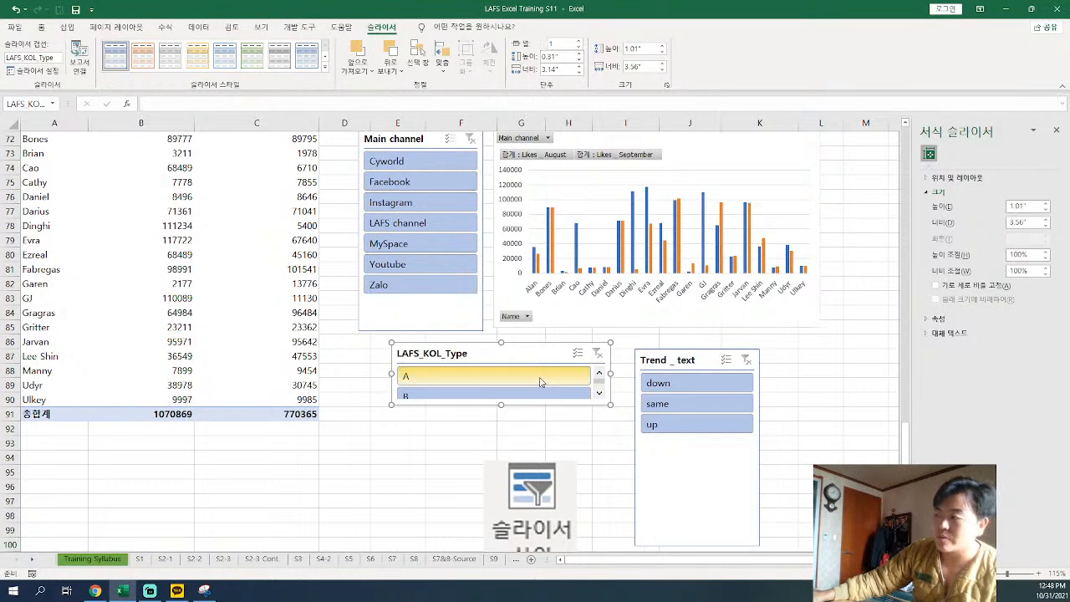
left_click(579, 41)
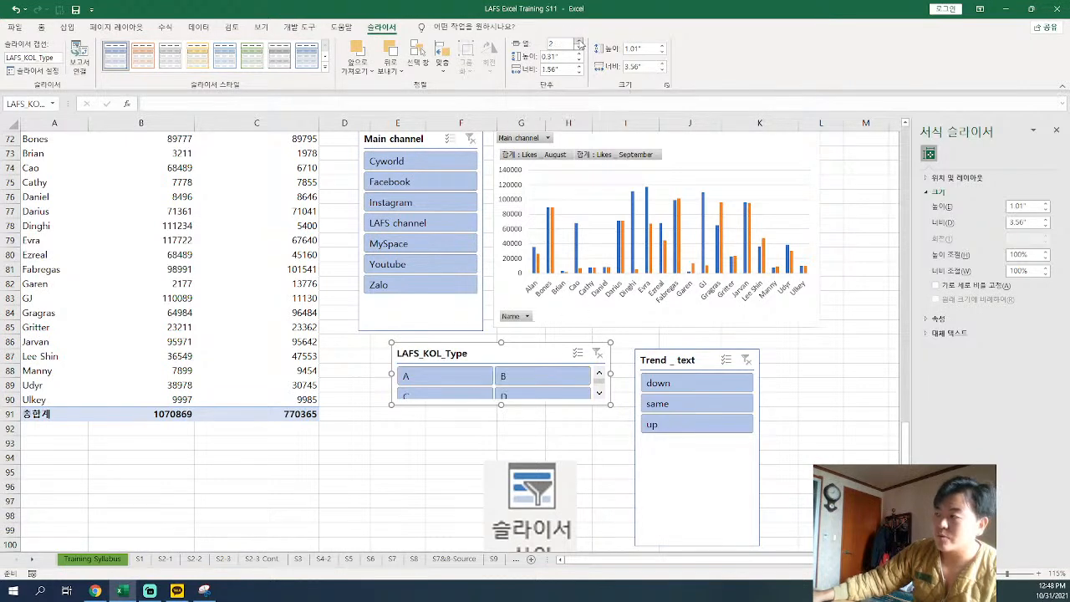
left_click(578, 41)
left_click(579, 41)
left_click(579, 41)
left_click(579, 41)
left_click(578, 41)
left_click(579, 41)
left_click(579, 41)
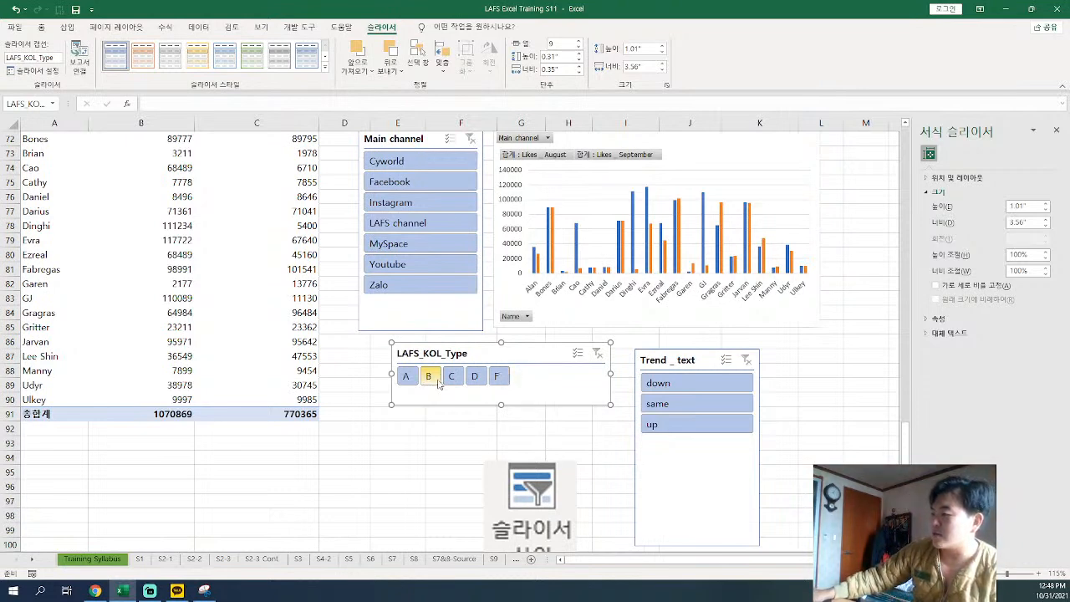
left_click(578, 47)
left_click(578, 47)
left_click(578, 47)
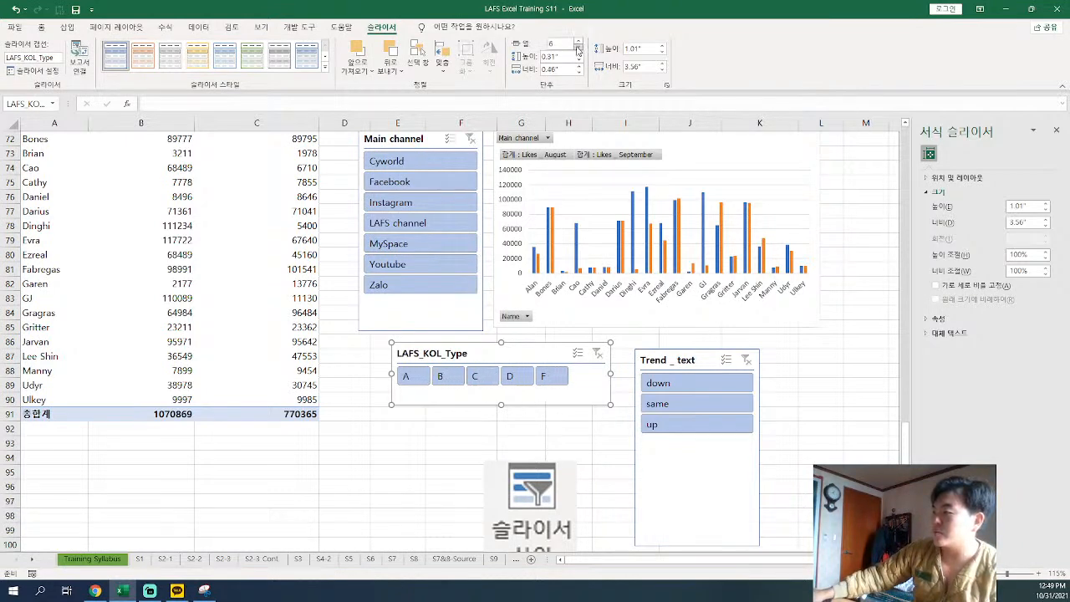
left_click(577, 50)
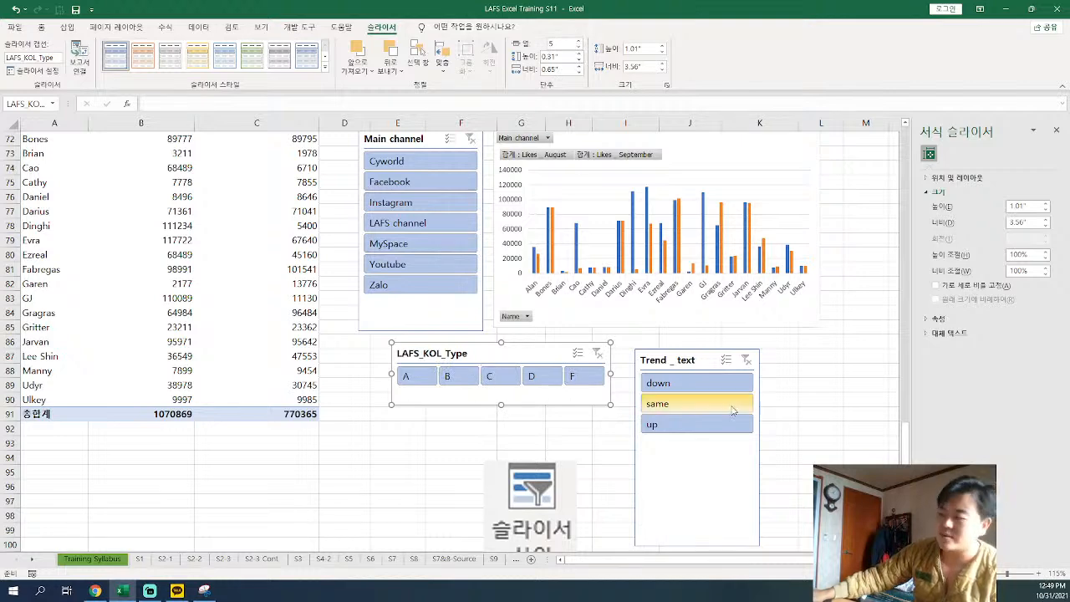
Lay out the Trend _ text slicer beside LAFS_KOL_Type with 3 button columns and shrink it to about 0.94 inches high
mouse_move(525, 343)
left_mouse_down()
mouse_move(495, 341)
mouse_move(530, 342)
left_mouse_up()
left_click_drag(671, 358, 647, 330)
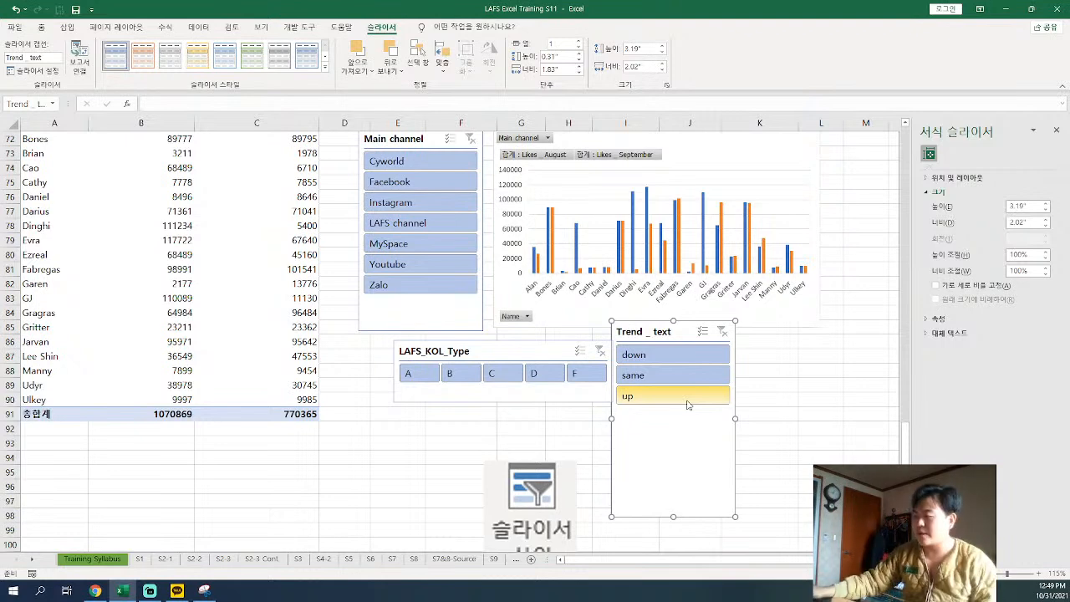
left_click_drag(672, 517, 672, 415)
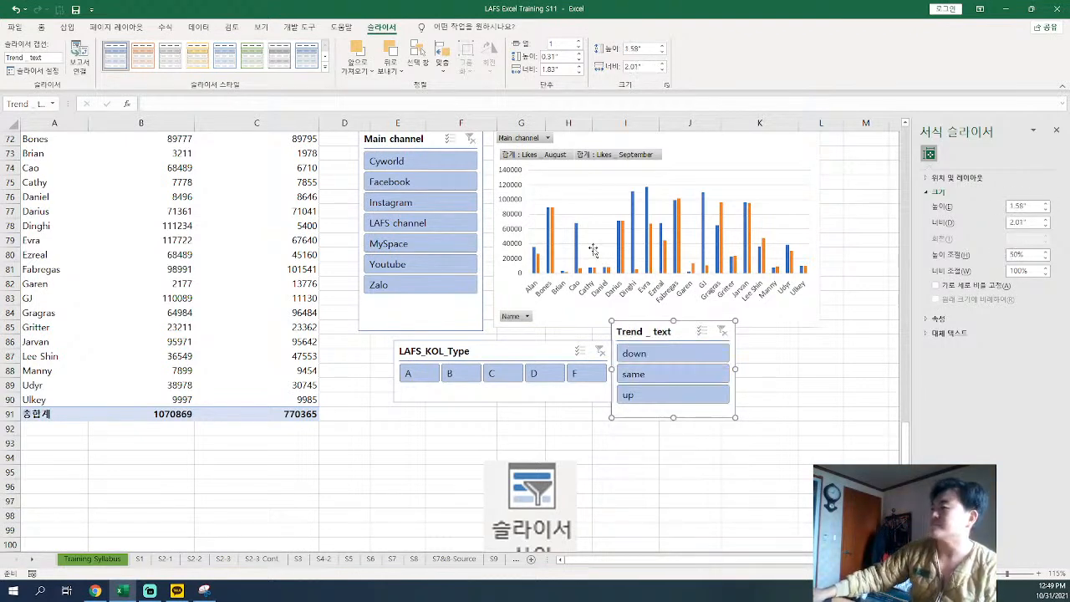
left_click(577, 41)
left_click(578, 42)
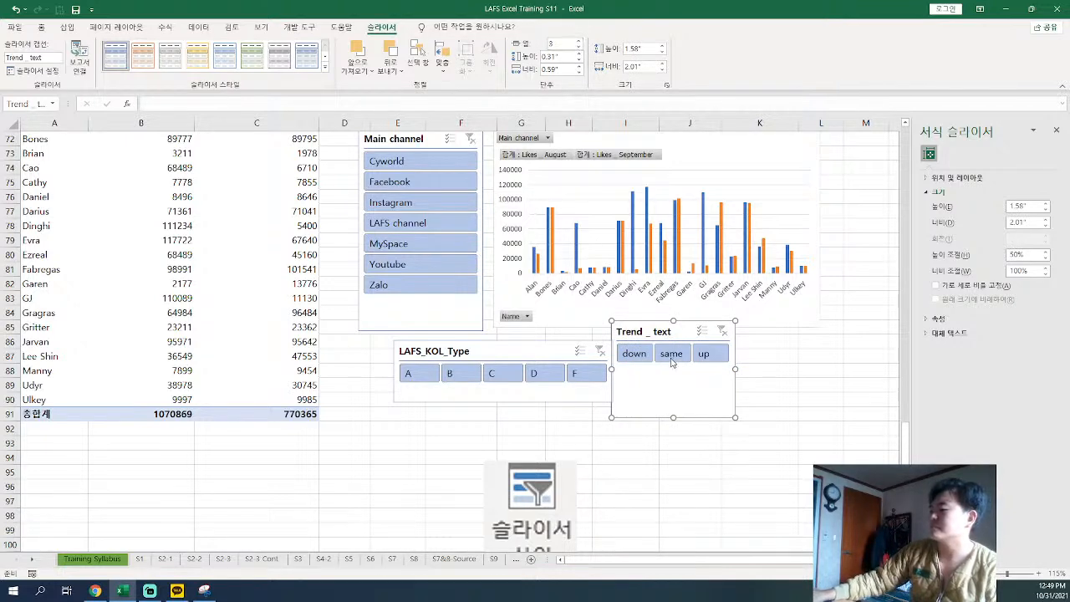
left_click_drag(672, 416, 672, 378)
Line up both slicers in one row below the chart, widening LAFS_KOL_Type to about 4.45 inches and Trend _ text to about 2.88 inches
left_click_drag(690, 322, 776, 338)
left_click_drag(551, 341, 517, 338)
left_click_drag(577, 368, 634, 368)
left_click(728, 346)
left_click_drag(699, 368, 646, 366)
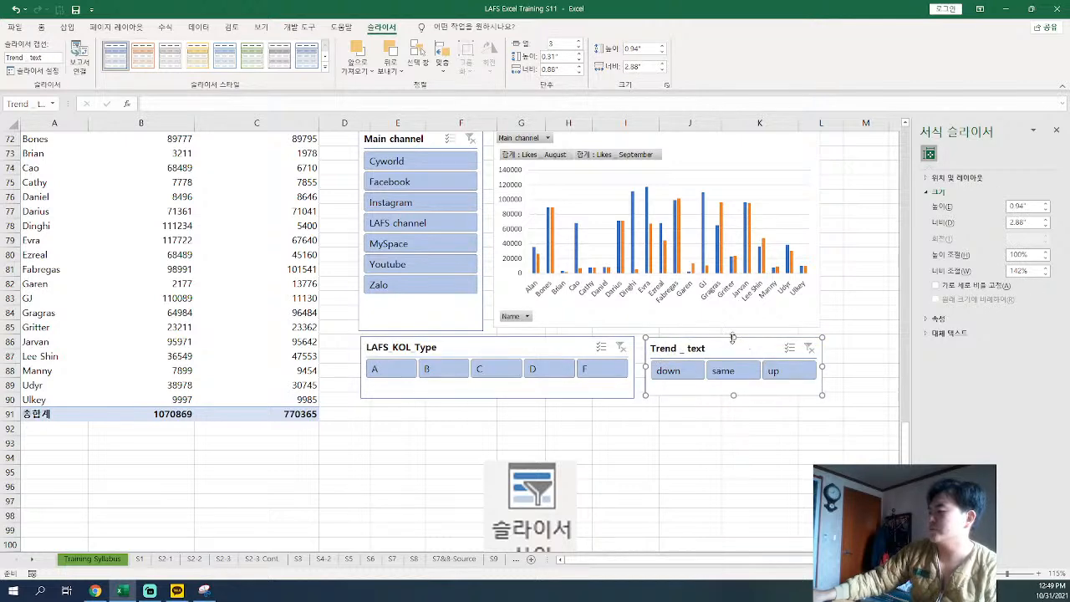
left_click_drag(732, 336, 696, 339)
Move the slicer icon picture below the LAFS_KOL_Type slicer and compare the new layout with the target dashboard above
left_click(527, 476)
left_click_drag(527, 477, 397, 452)
scroll(618, 305, "up", 3)
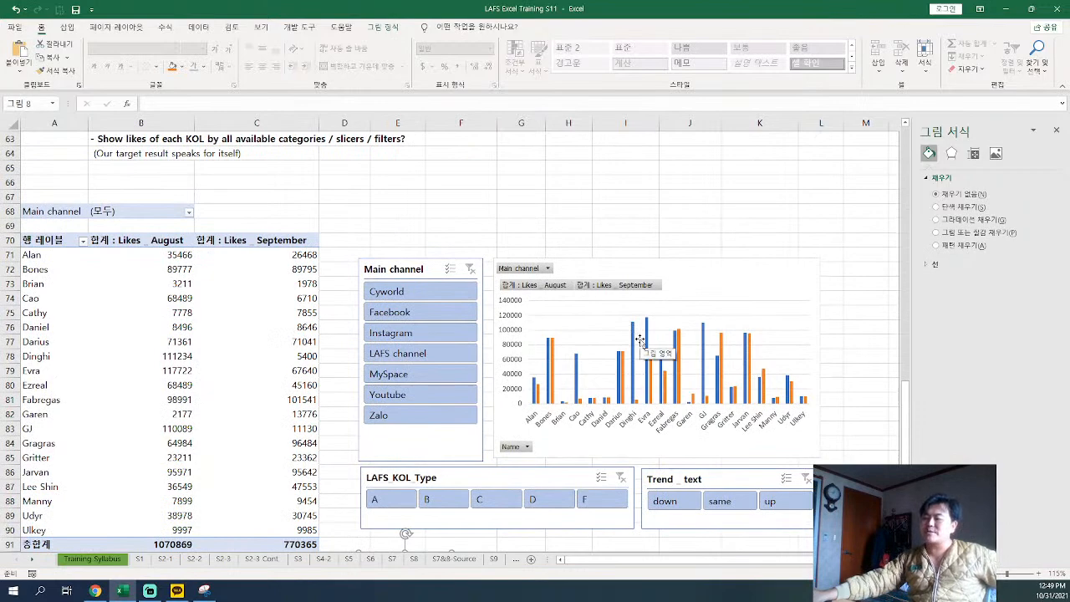
scroll(640, 340, "up", 7)
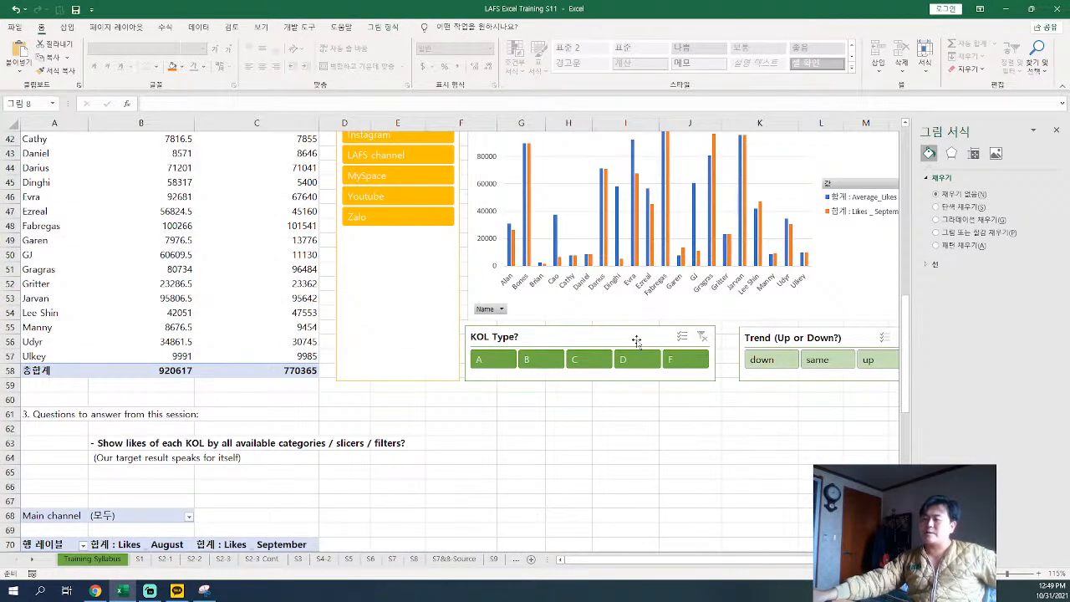
scroll(636, 340, "up", 2)
scroll(595, 322, "down", 10)
scroll(595, 321, "up", 5)
scroll(595, 321, "down", 3)
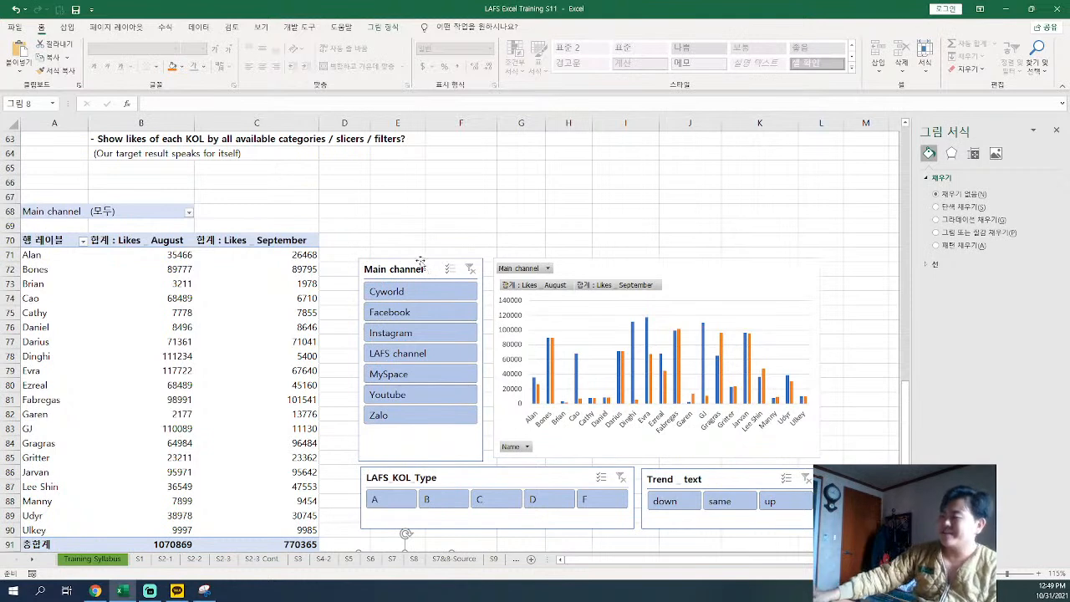
left_click(433, 448)
right_click(436, 443)
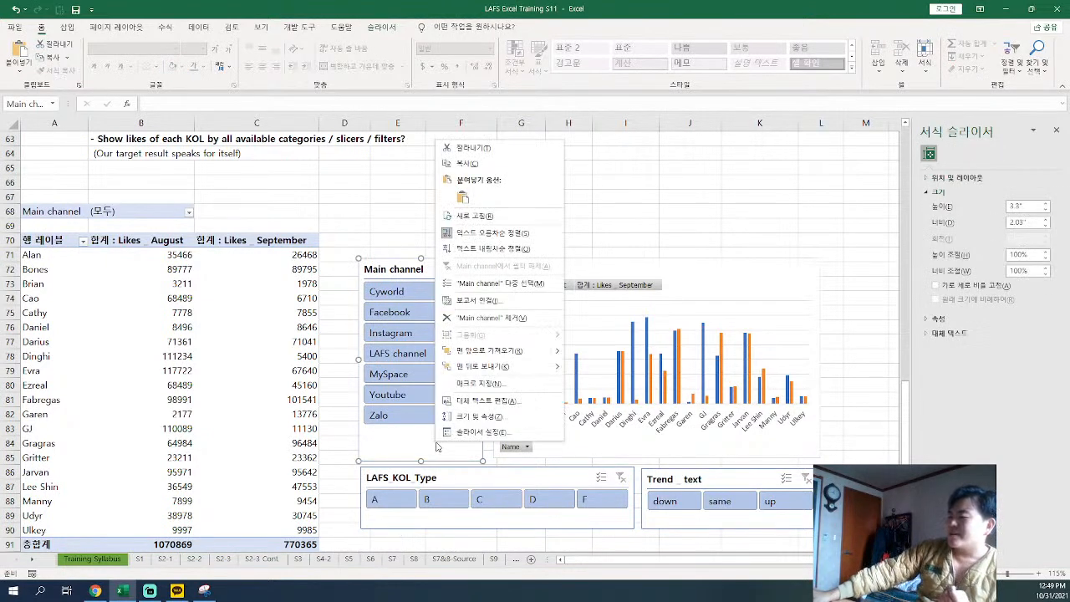
left_click(419, 447)
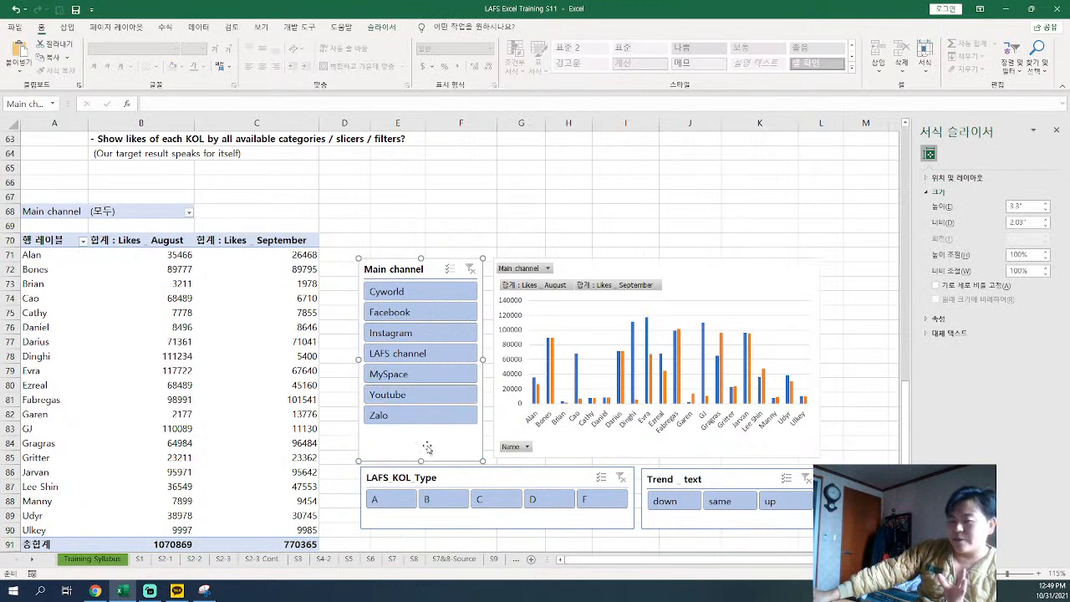
right_click(428, 447)
left_click(448, 359)
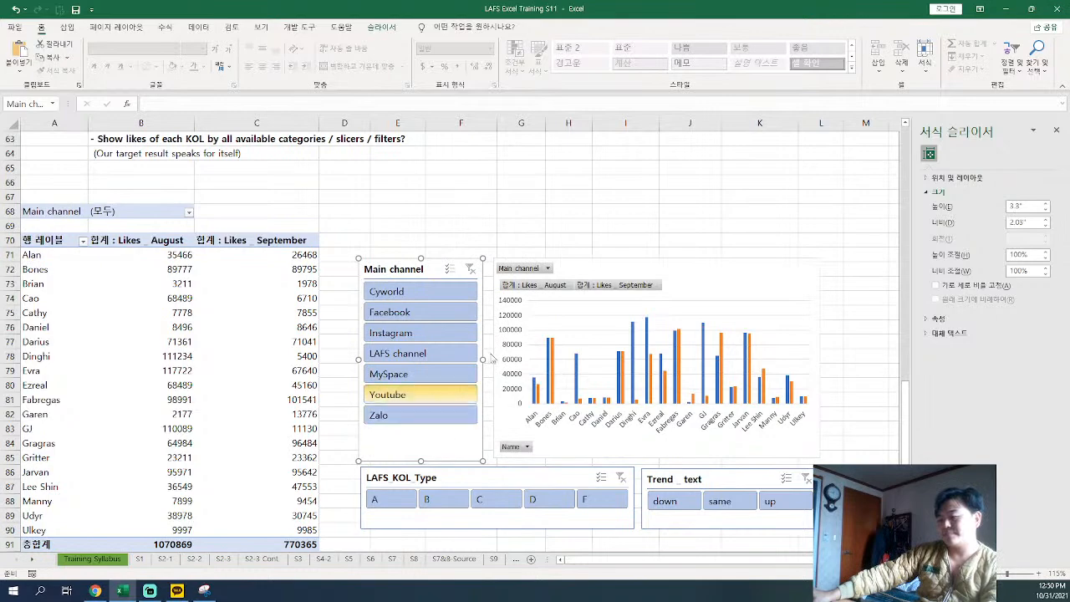
left_click(438, 227)
Change the Main channel slicer's header caption to "Channels" in its slicer settings
scroll(485, 357, "up", 2)
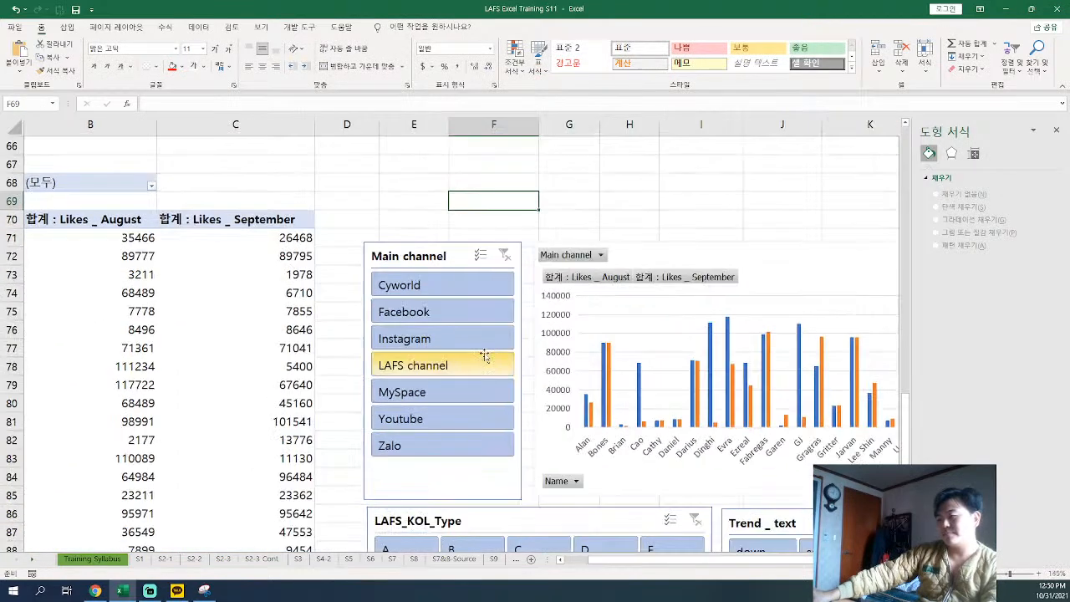
scroll(485, 357, "up", 1)
left_click(375, 487)
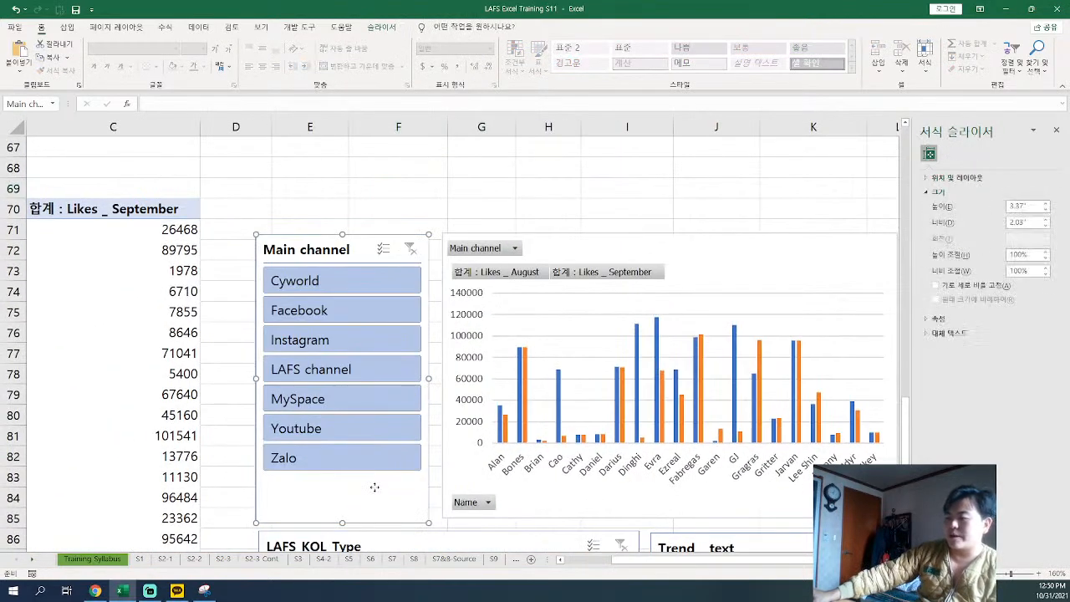
right_click(374, 487)
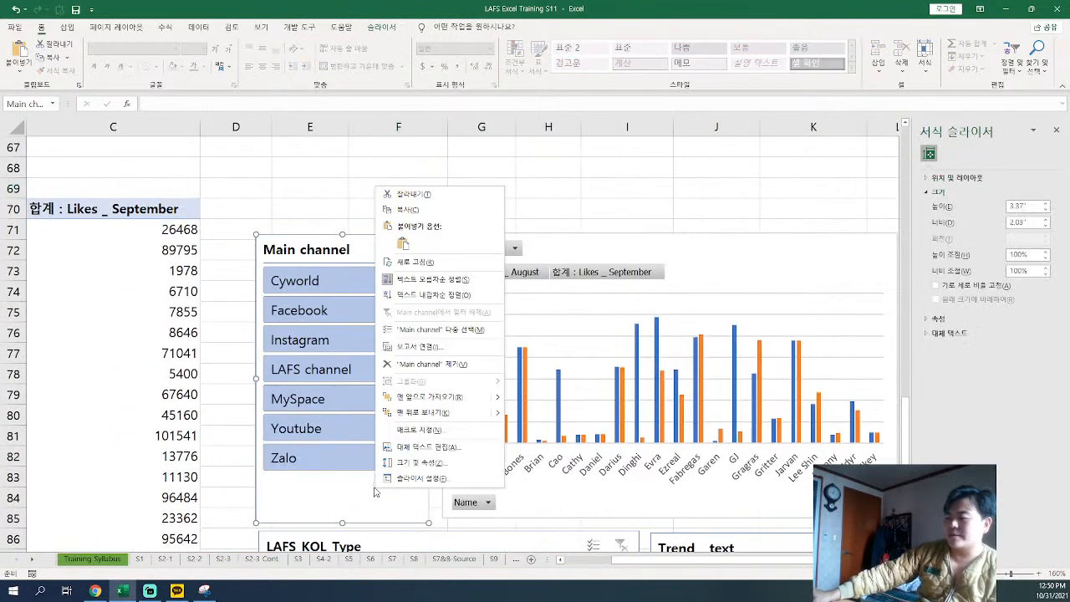
left_click(429, 482)
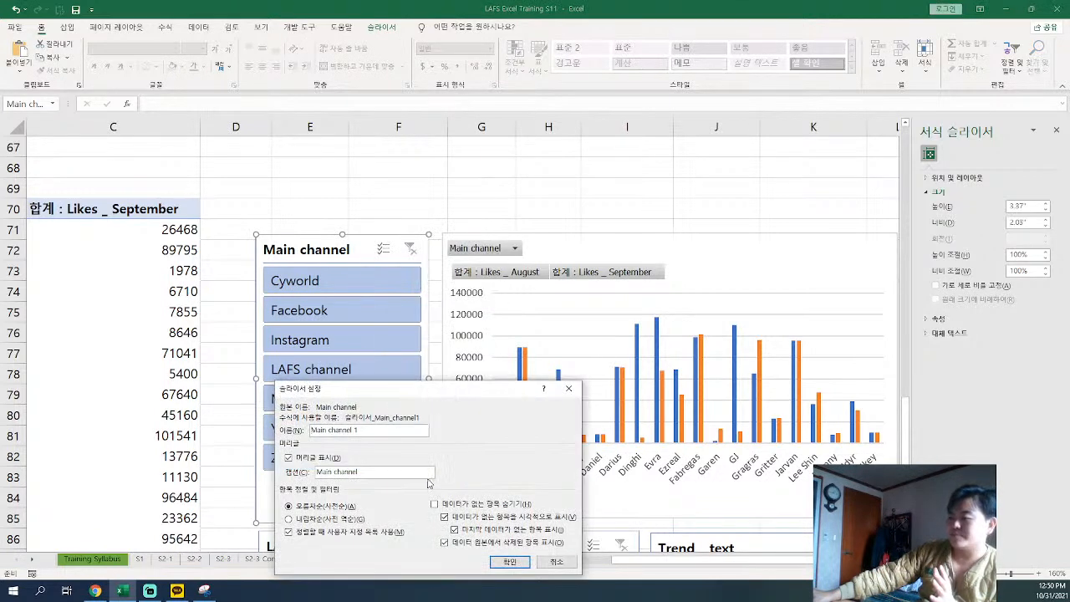
left_click_drag(387, 383, 625, 257)
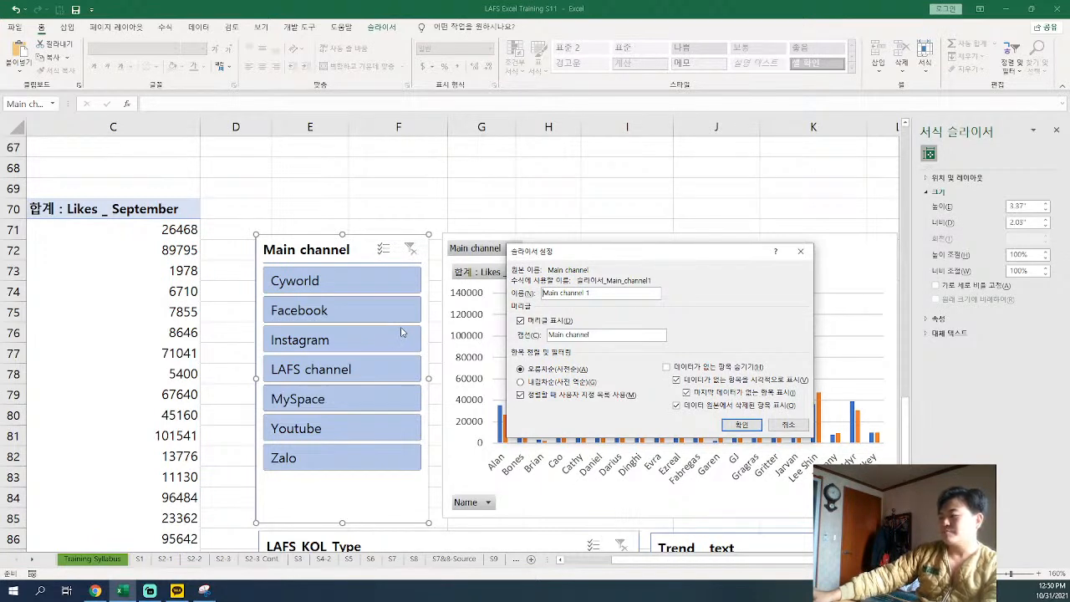
left_click_drag(593, 292, 514, 287)
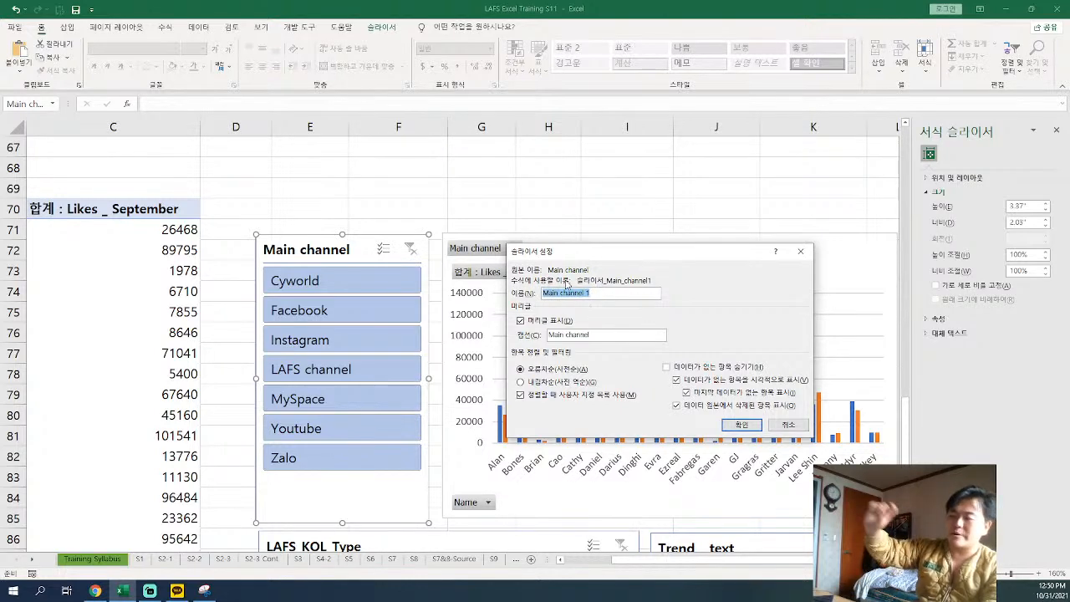
left_click(615, 337)
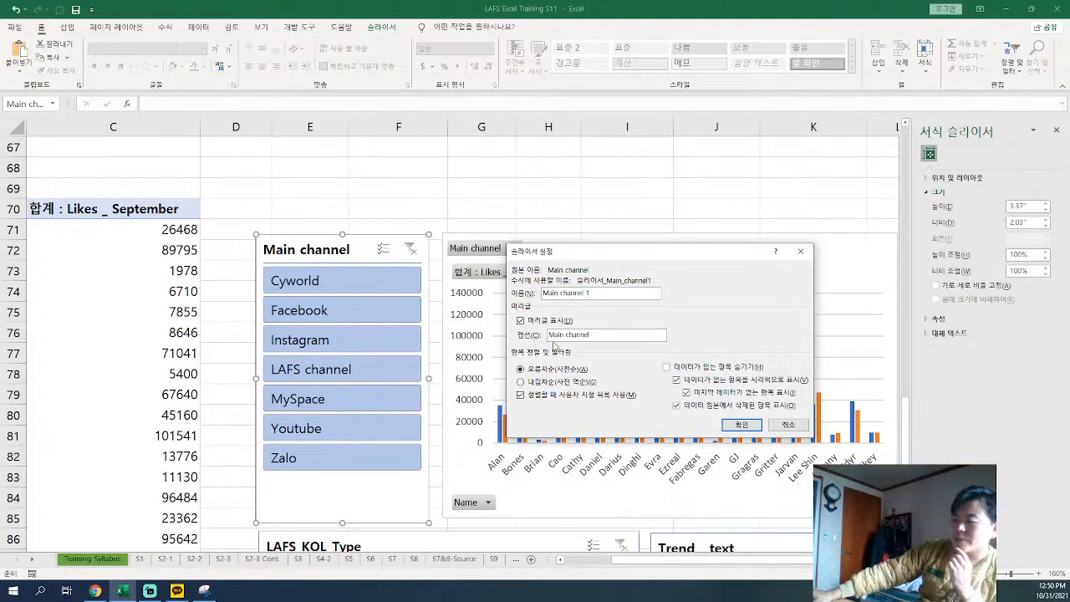
left_click_drag(611, 339, 503, 342)
type("H")
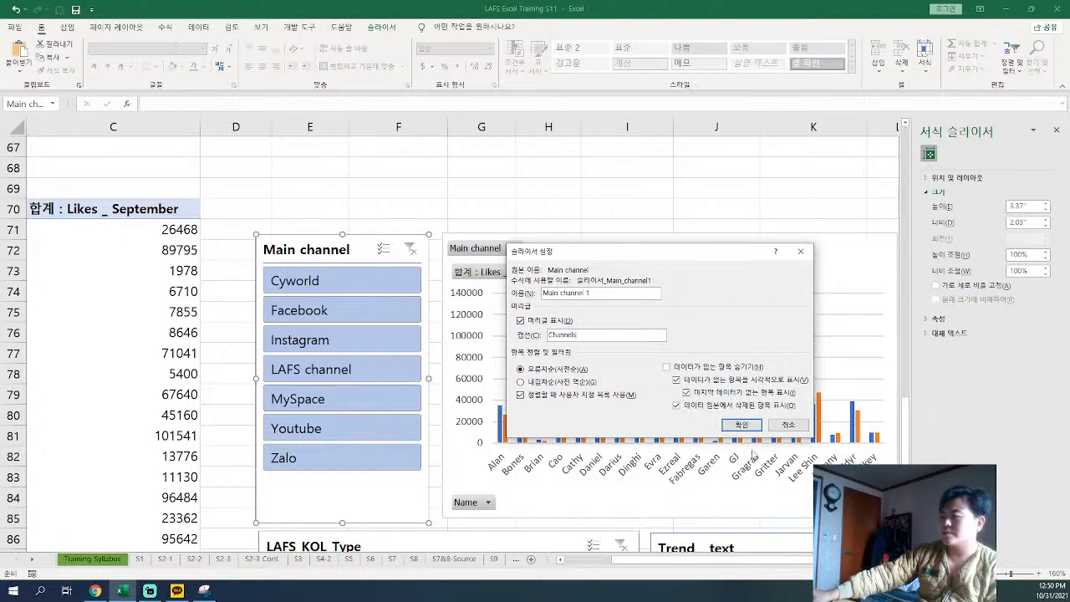
left_click(739, 426)
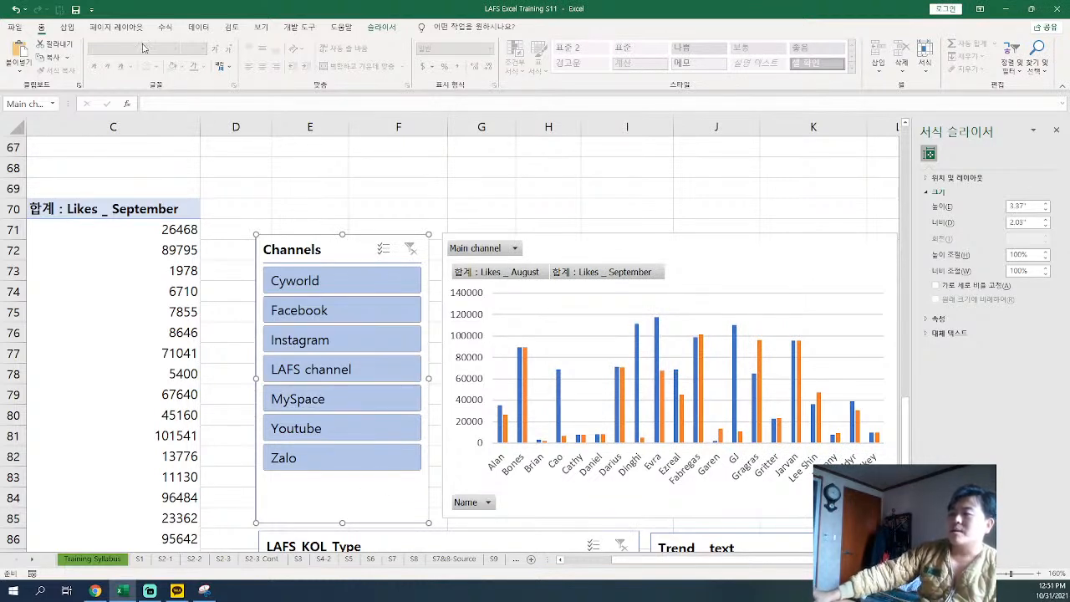
Apply the first dark slicer style, solid blue with white text, to the Channels slicer
left_click(117, 27)
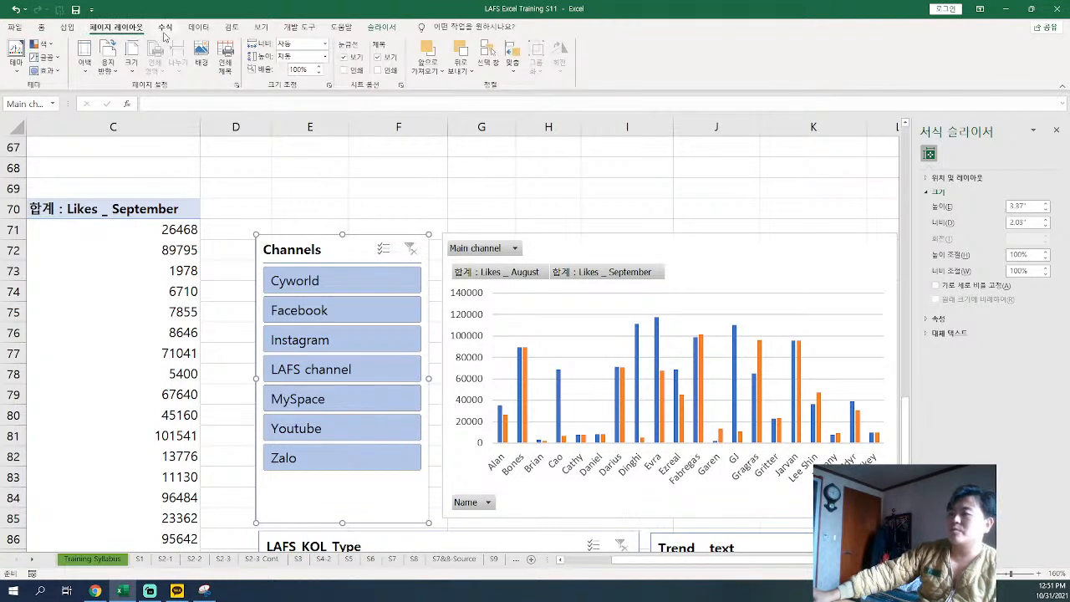
left_click(164, 30)
left_click(199, 28)
left_click(231, 28)
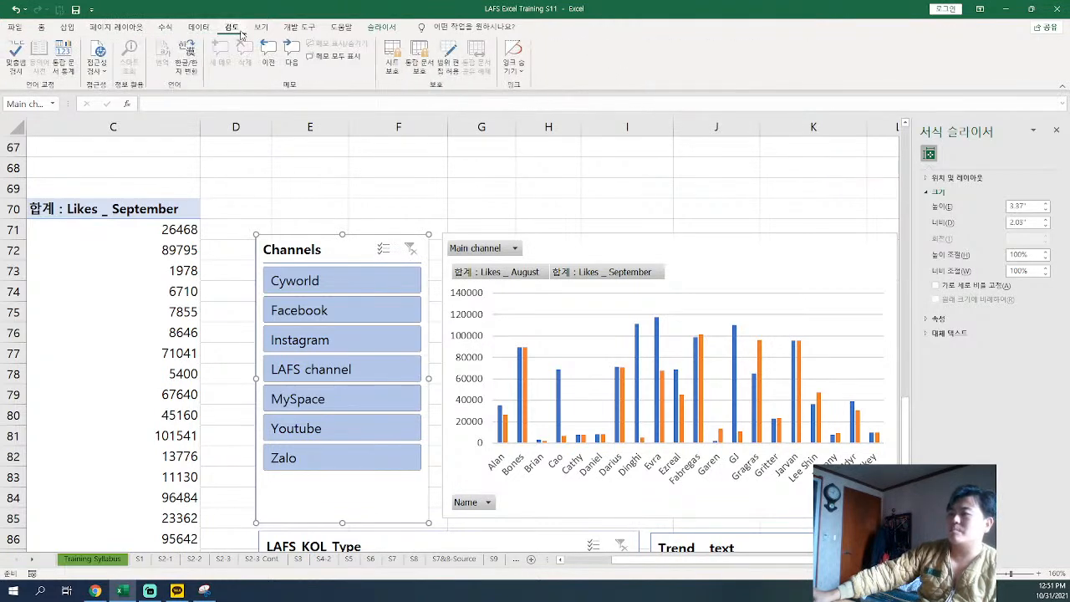
left_click(381, 27)
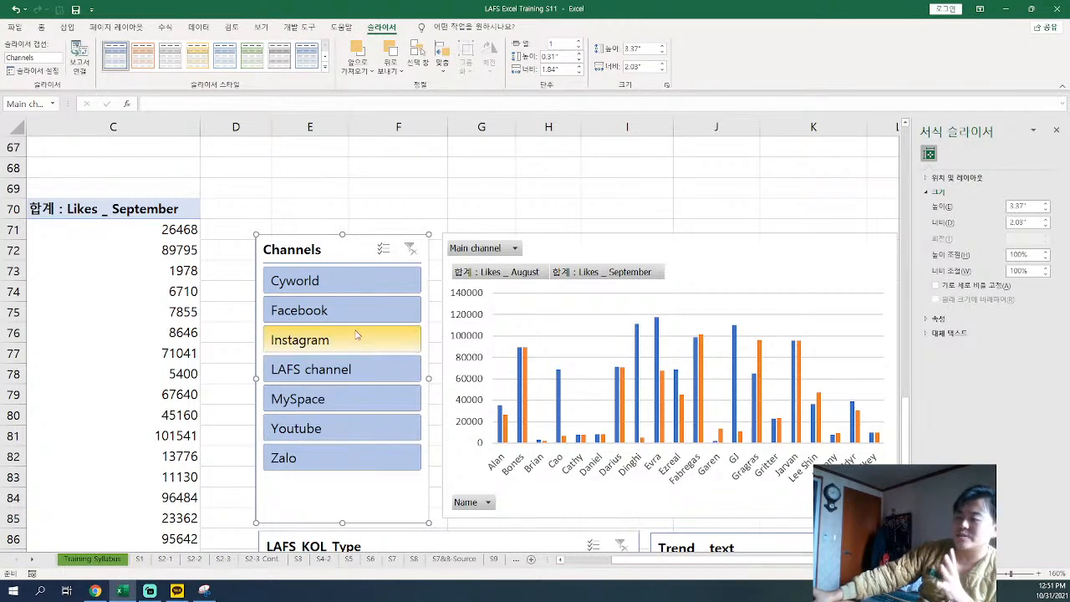
left_click(326, 72)
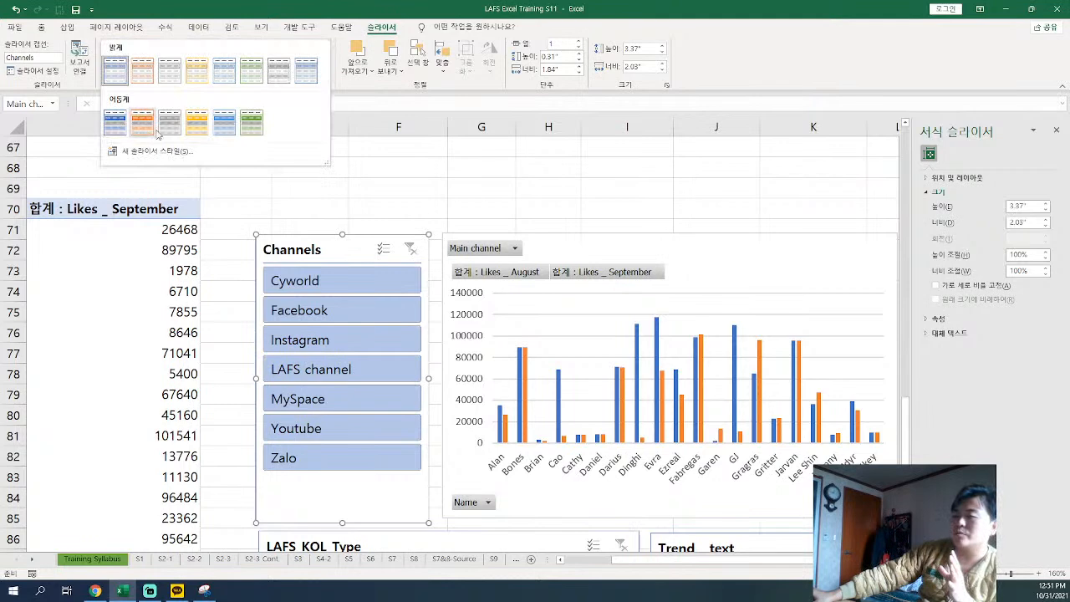
left_click(224, 123)
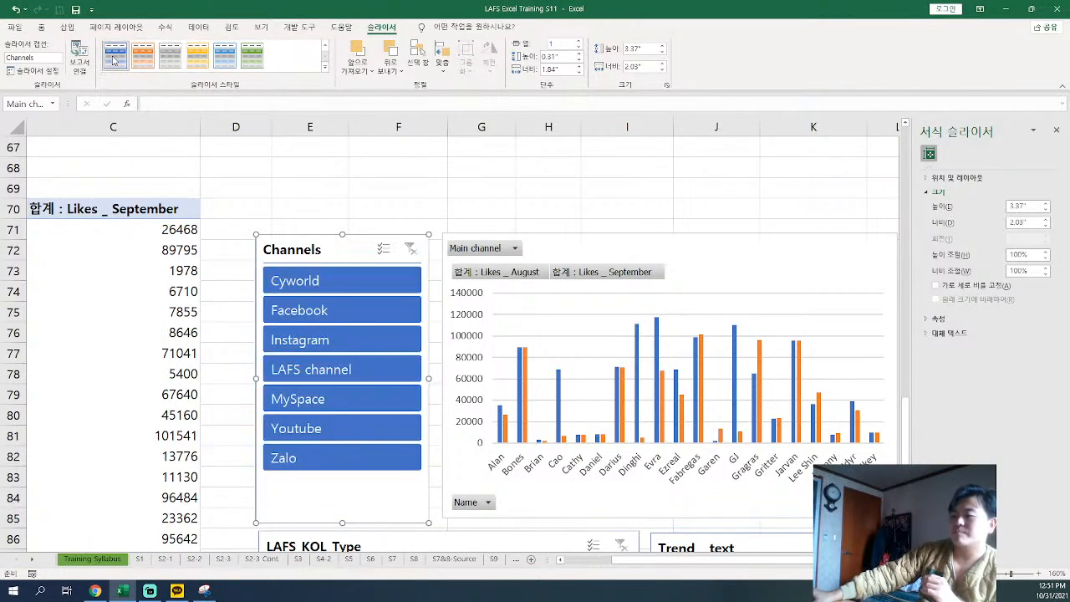
left_click(626, 188)
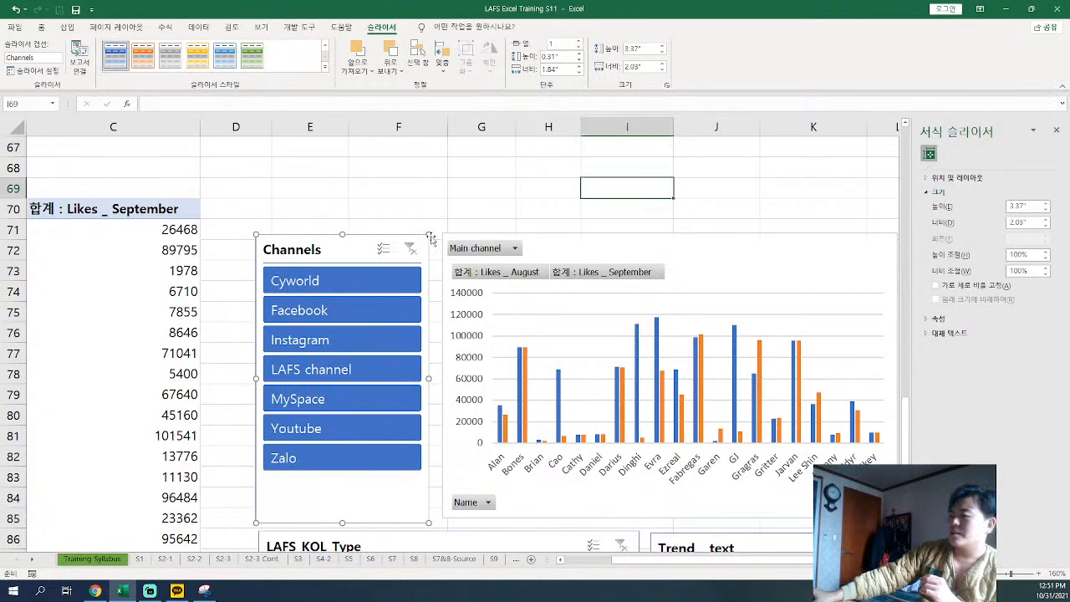
Select the LAFS_KOL_Type slicer and restore the workbook window from full screen to a smaller size
scroll(428, 238, "down", 2)
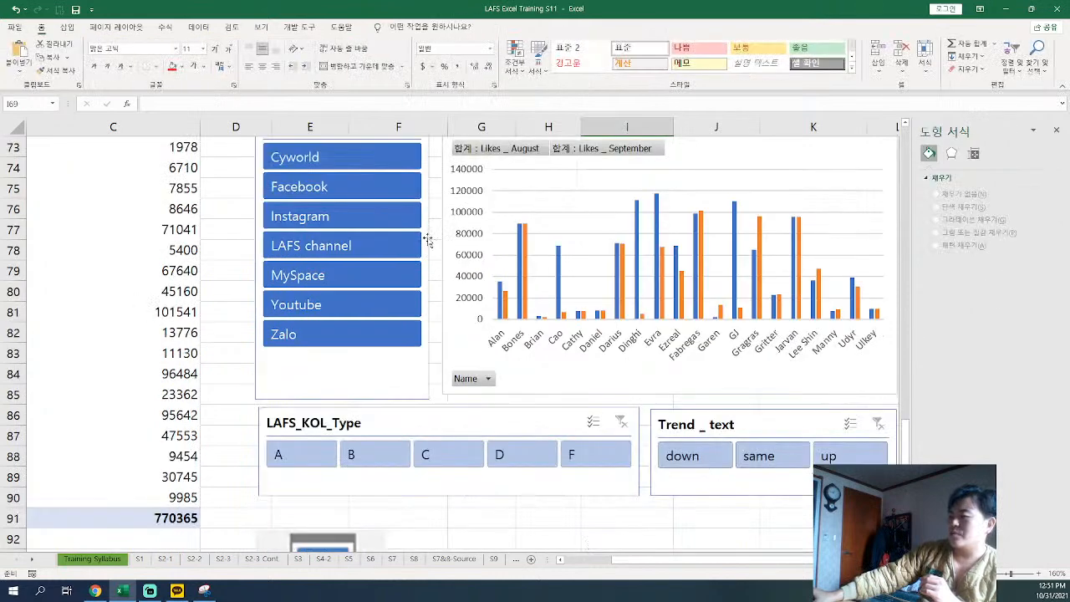
left_click(418, 425)
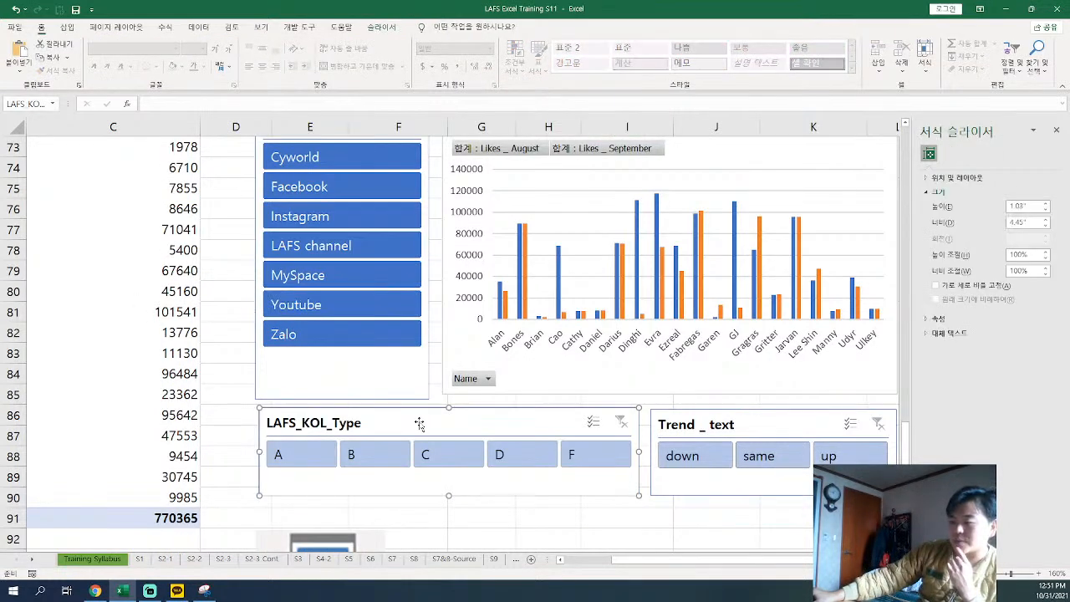
right_click(419, 422)
key("Escape")
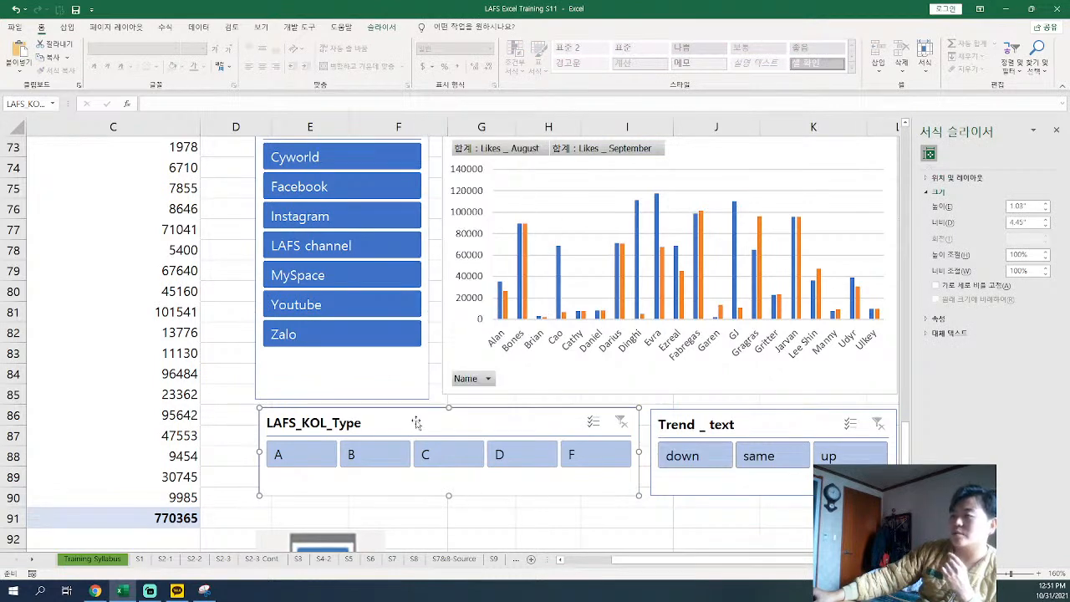
double_click(617, 10)
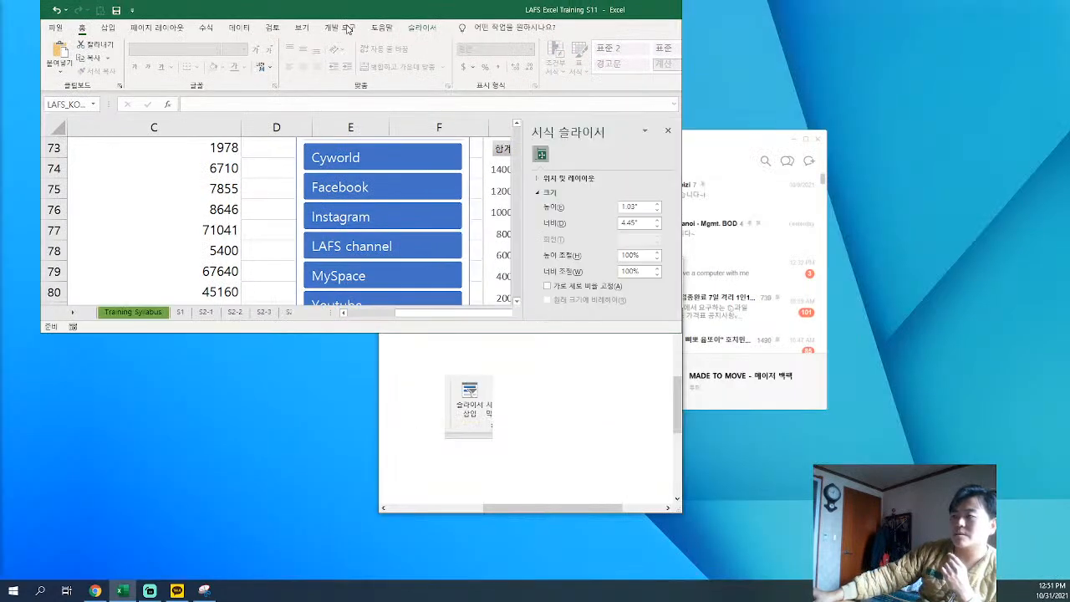
Maximize the workbook window and apply the light orange slicer style to the LAFS_KOL_Type slicer
left_click(642, 9)
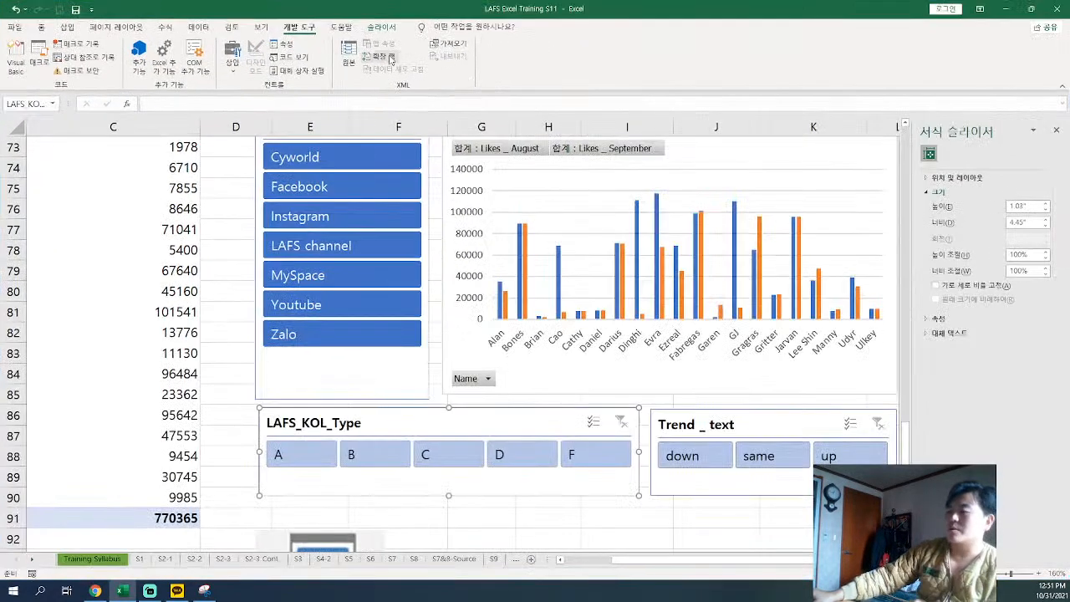
left_click(380, 27)
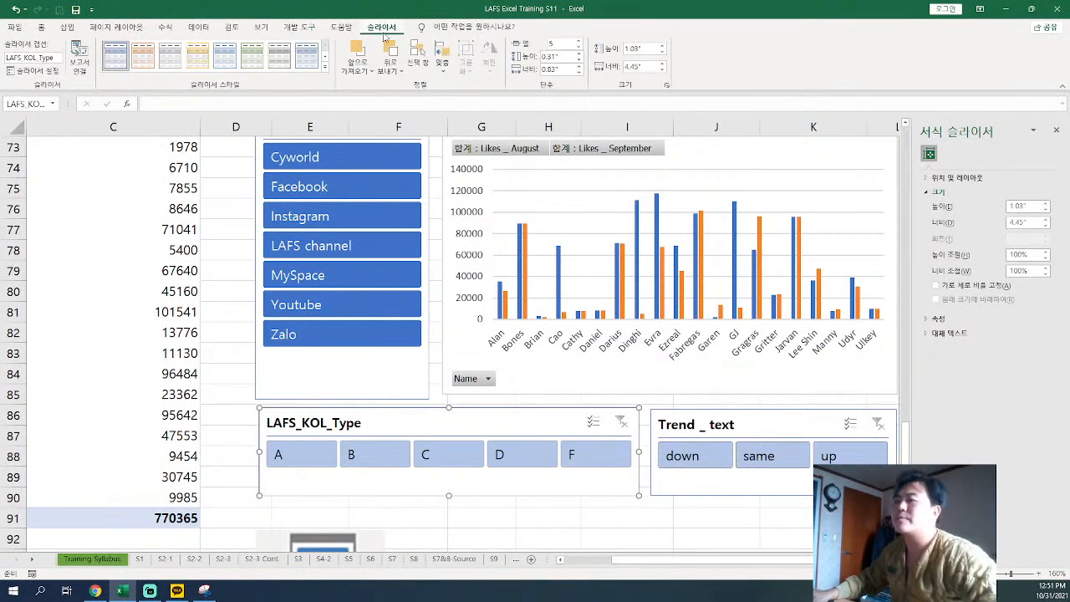
left_click(141, 56)
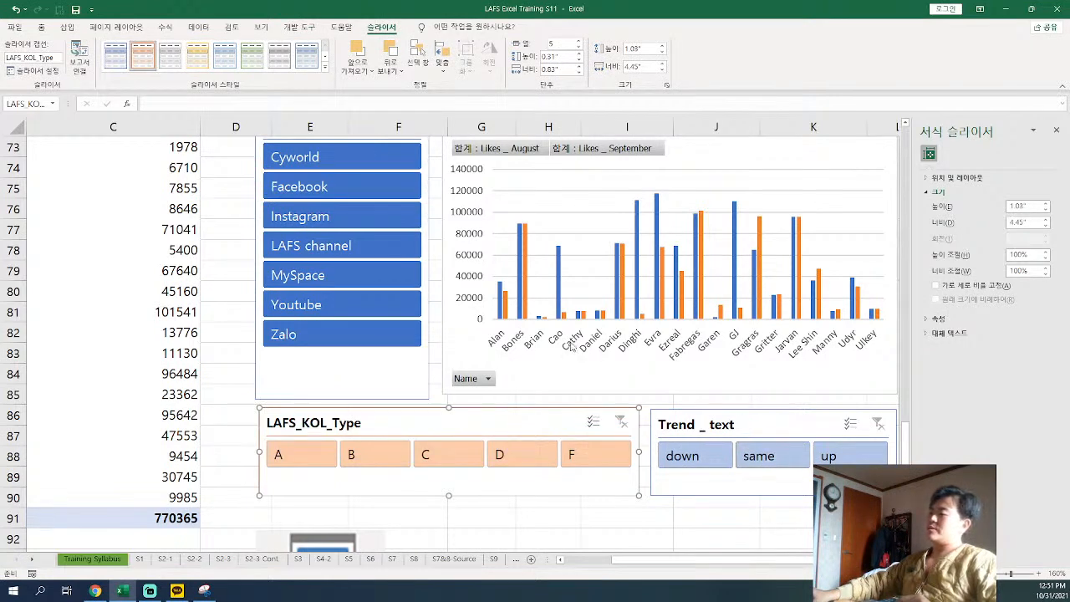
Apply the dark gray slicer style with white text to the Trend _ text slicer
left_click(767, 421)
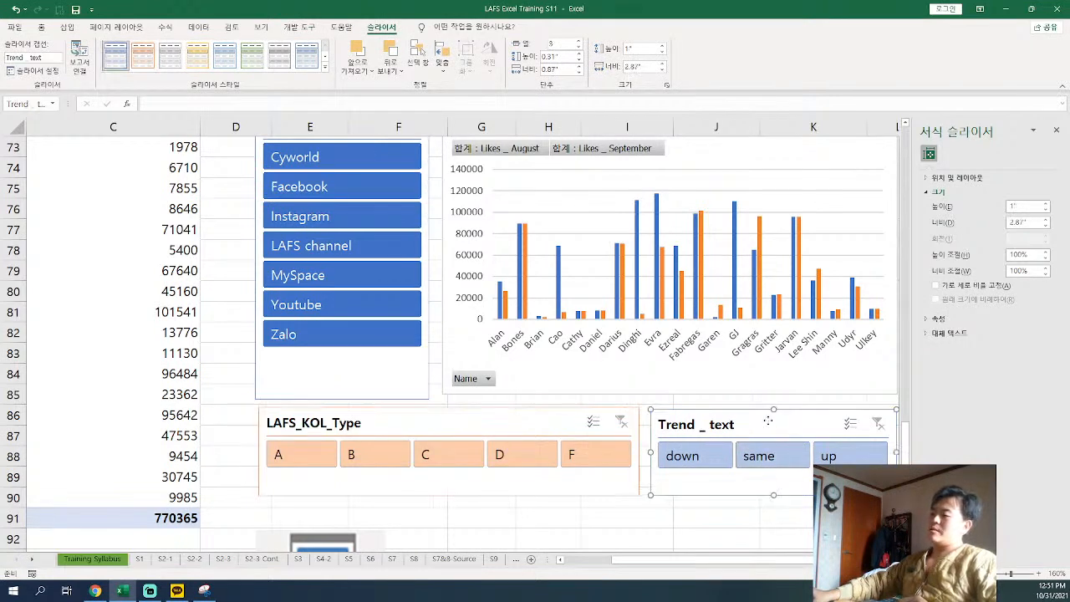
left_click(325, 70)
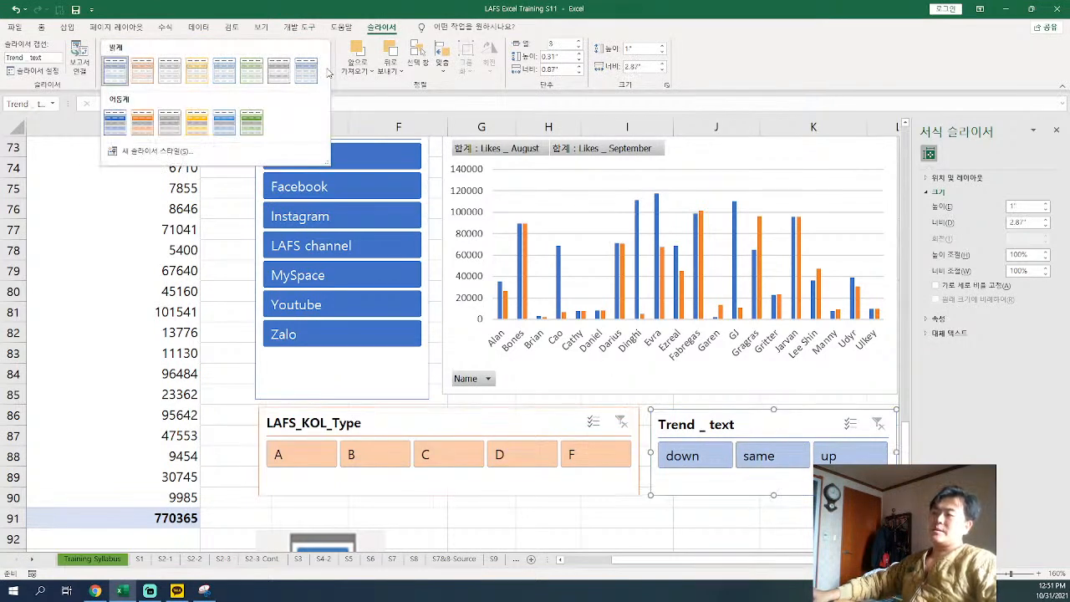
left_click(169, 125)
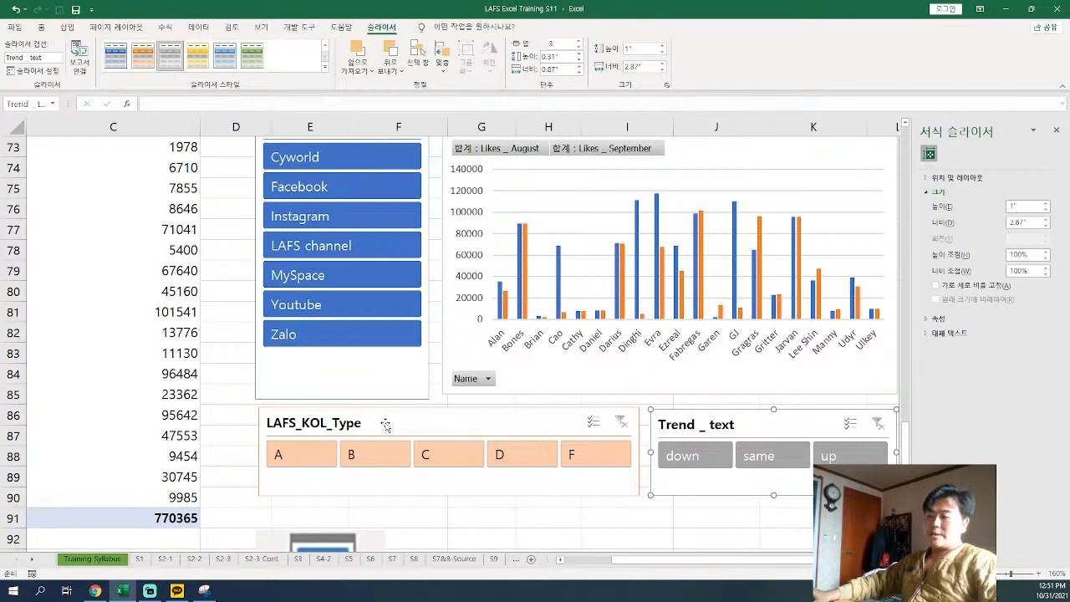
Select the Channels slicer and start creating a new custom slicer style
left_click(370, 397)
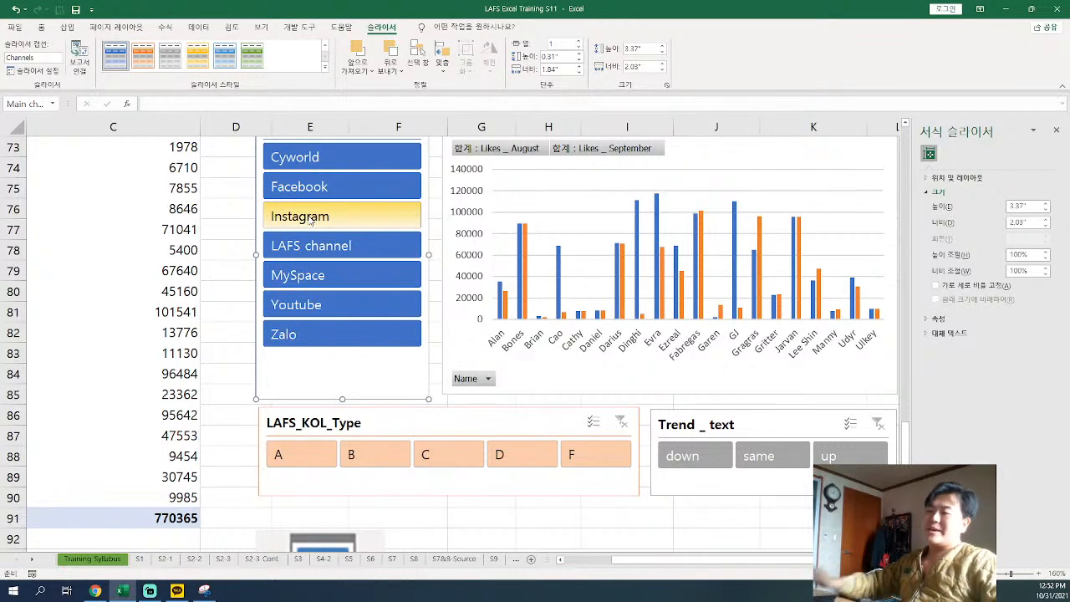
left_click(325, 67)
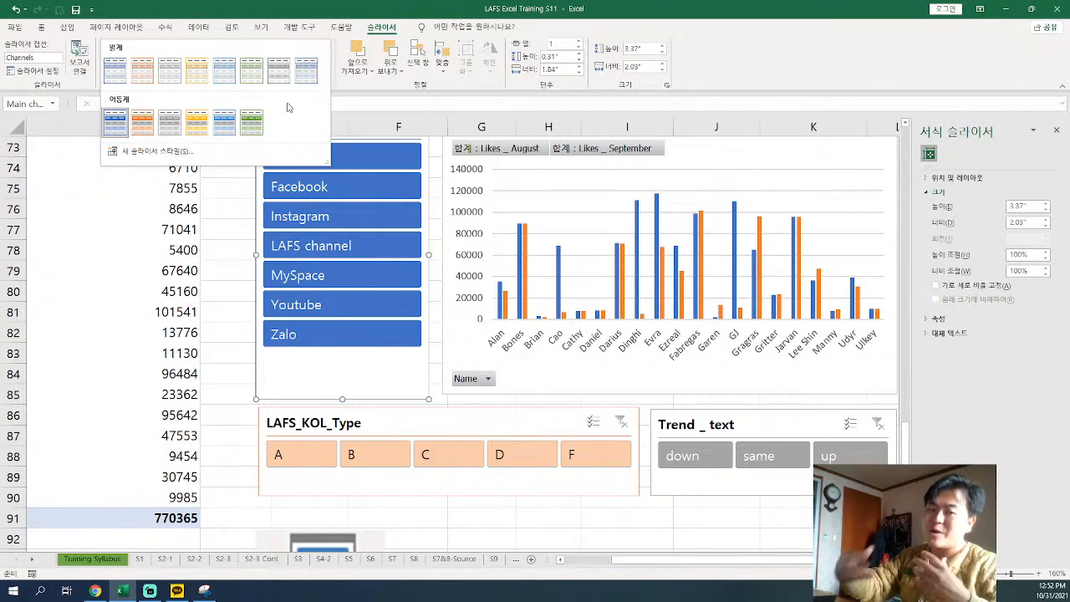
left_click(348, 368)
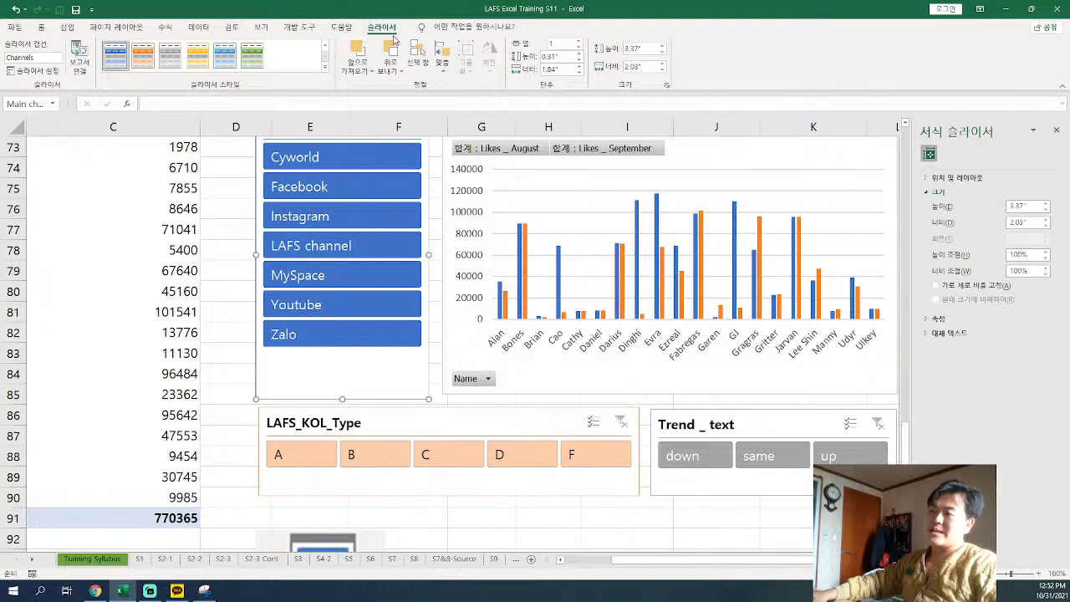
left_click(326, 67)
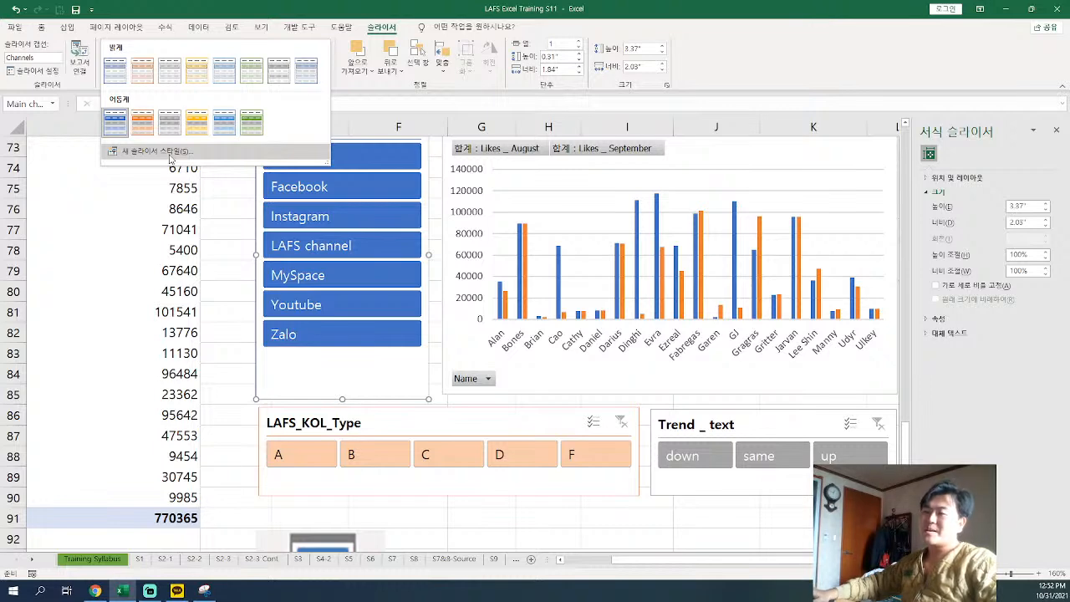
left_click(168, 152)
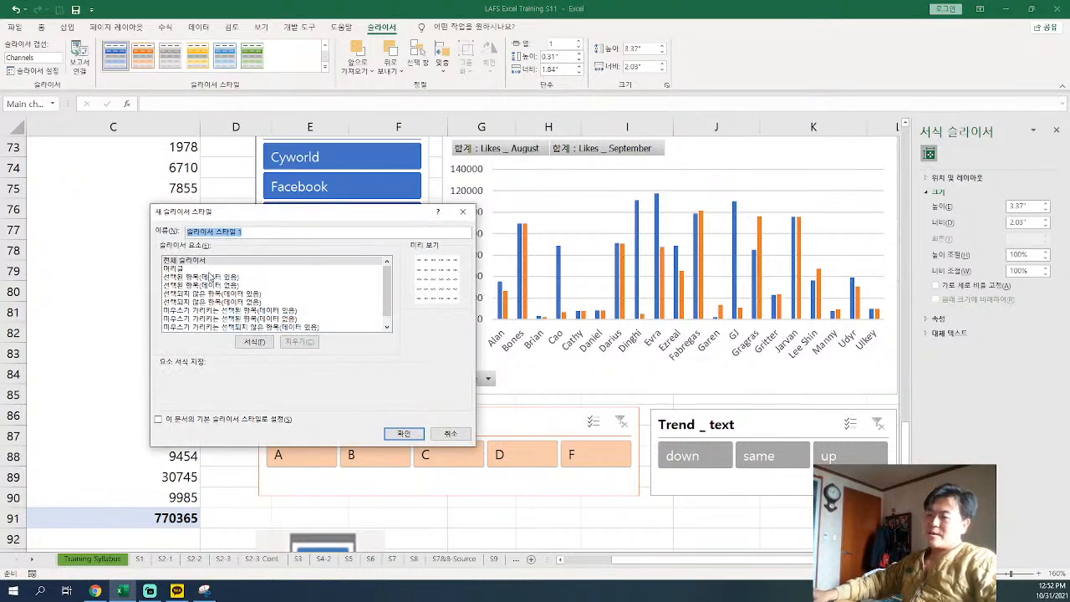
Go through the slicer elements of the new style, from the header to the hovered item states
left_click(210, 269)
left_click(210, 276)
left_click(210, 285)
left_click(211, 294)
left_click(213, 304)
left_click(213, 310)
left_click(214, 318)
left_click(215, 327)
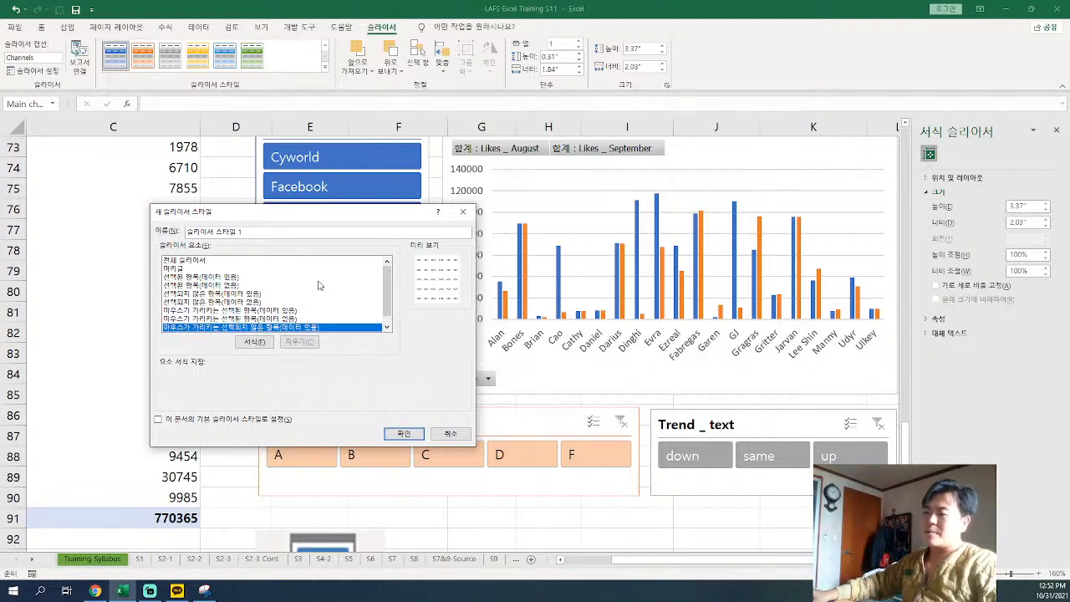
Set a red background fill for the selected item with data element of the new slicer style
left_click(253, 279)
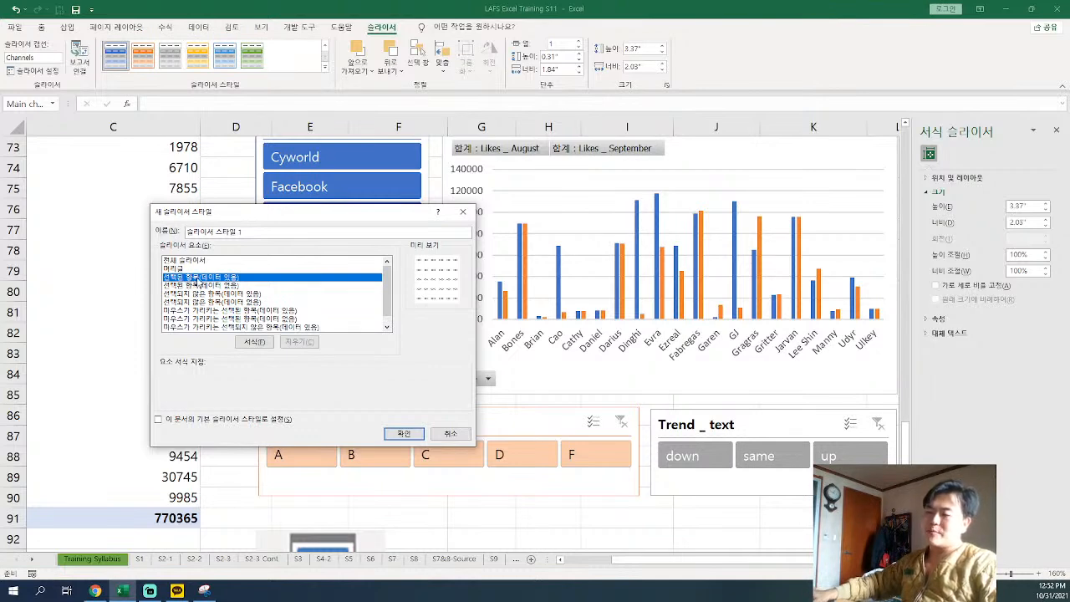
left_click(266, 348)
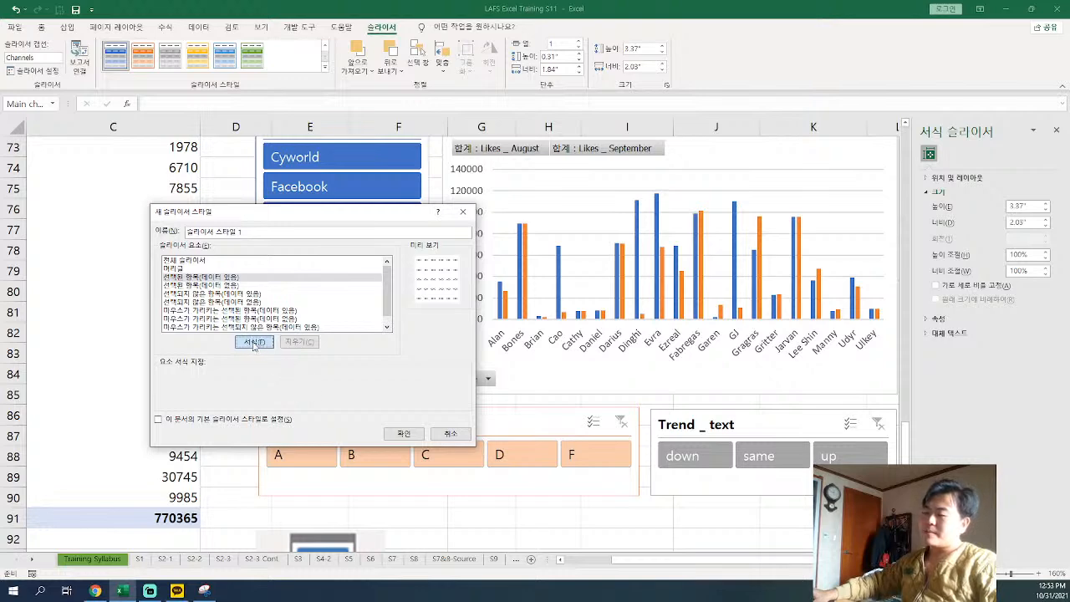
left_click(253, 344)
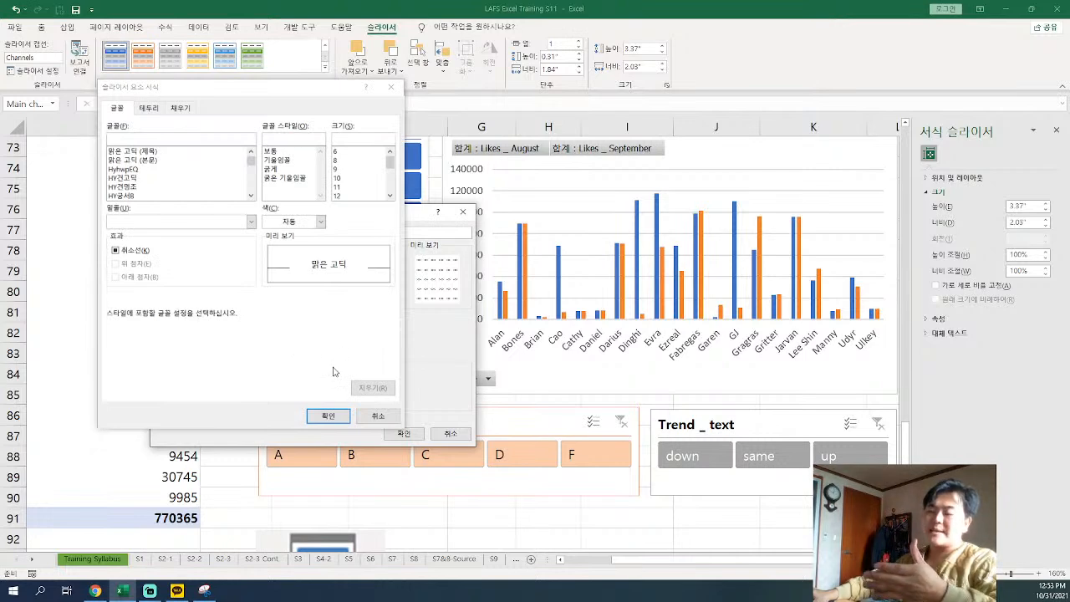
left_click_drag(219, 92, 516, 138)
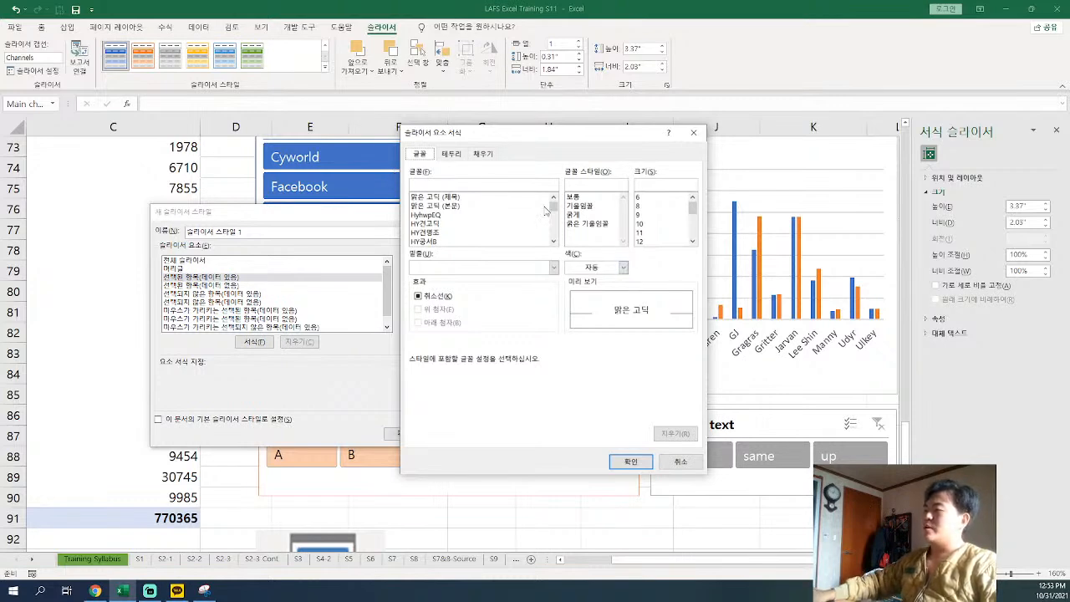
left_click(454, 156)
left_click(483, 155)
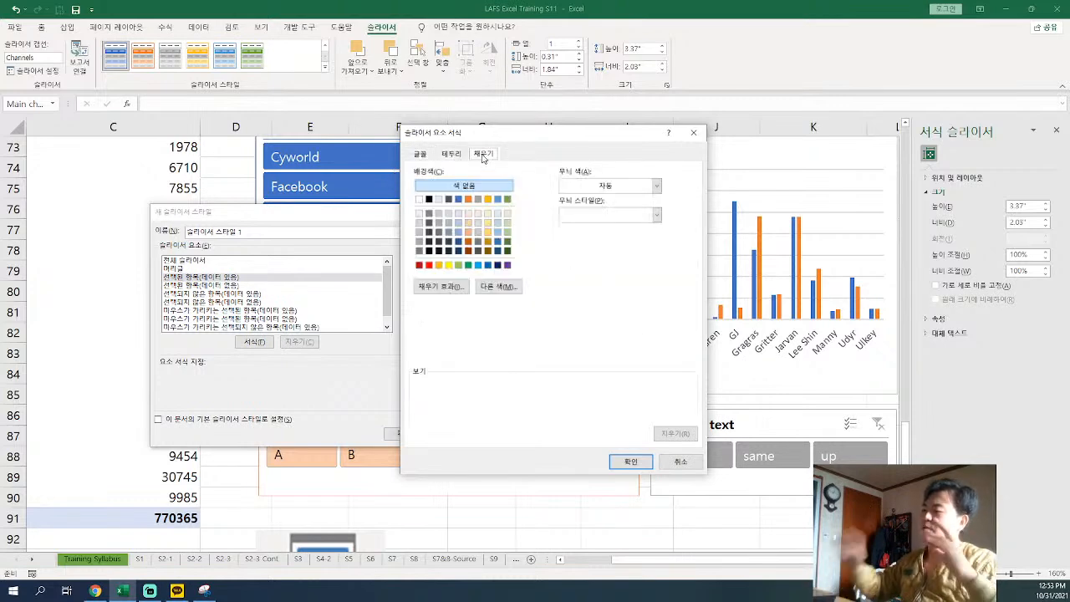
left_click(429, 265)
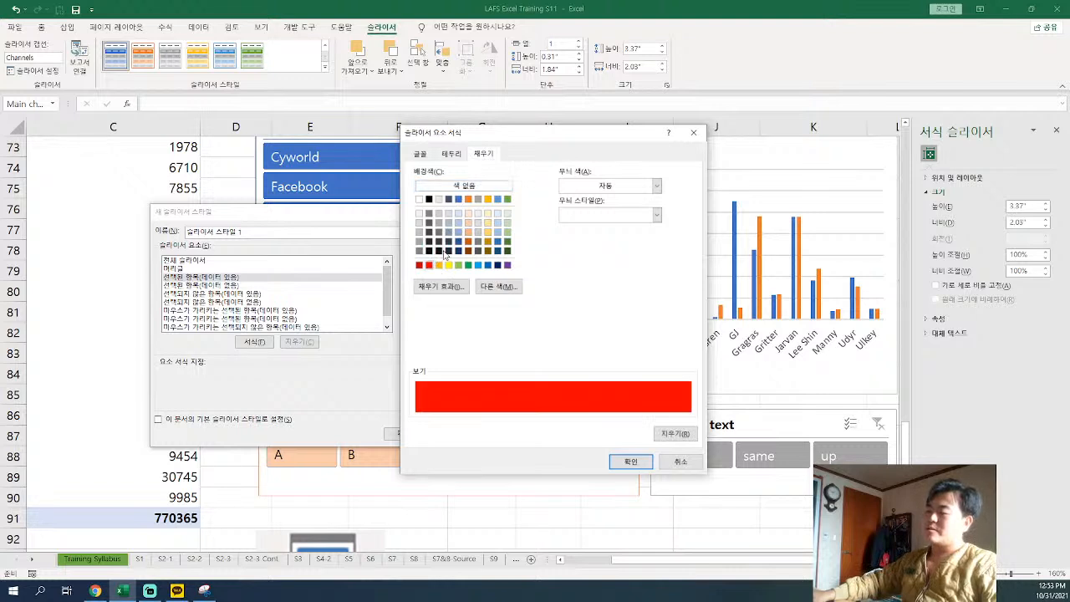
Set the selected item's font color to white and save the new slicer style
left_click(421, 155)
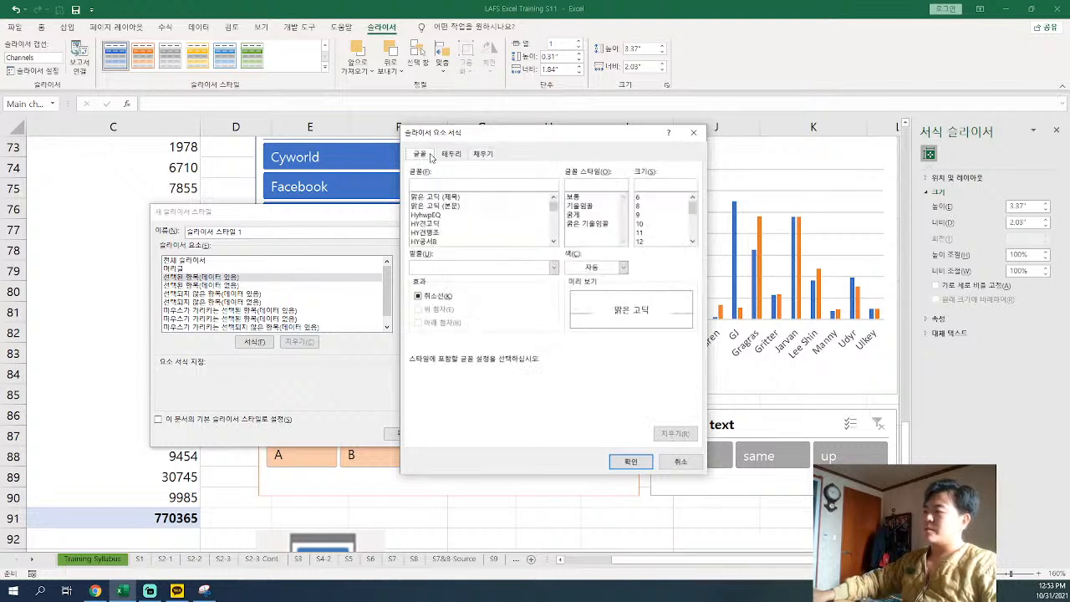
left_click(623, 267)
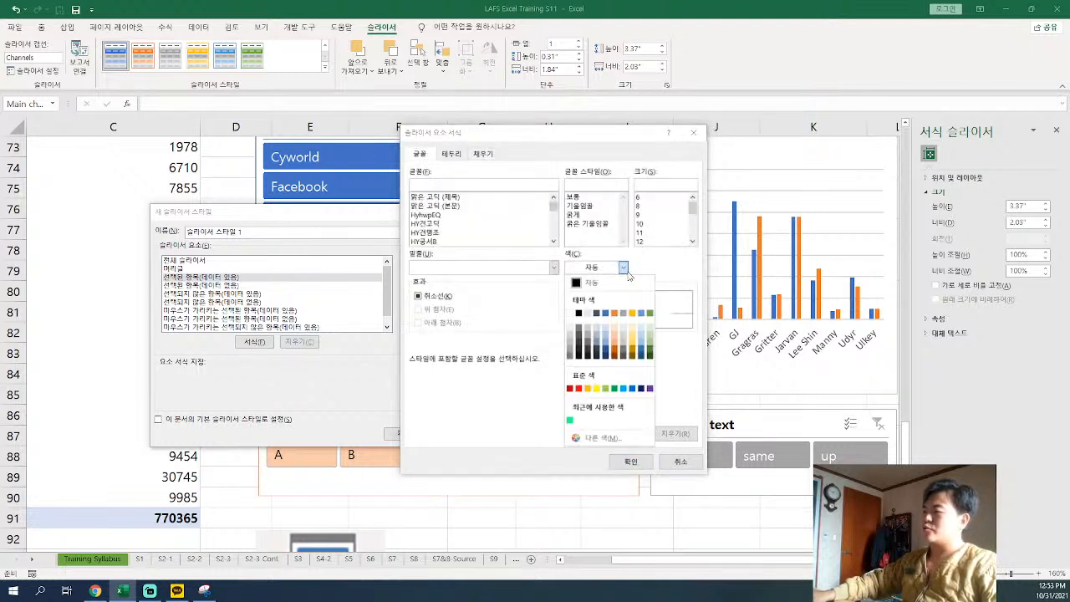
left_click(571, 313)
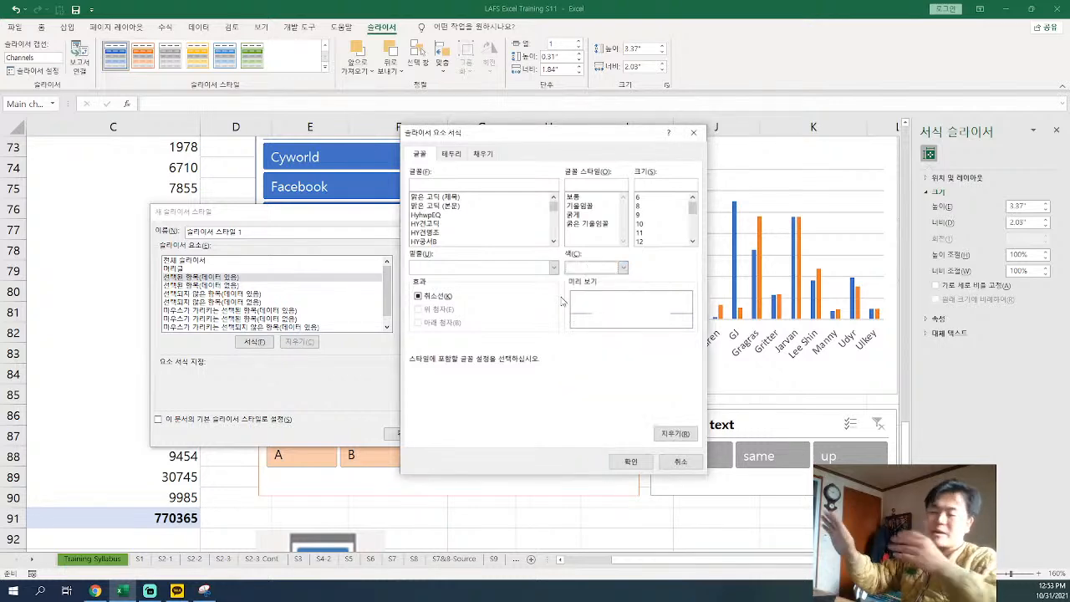
left_click(631, 462)
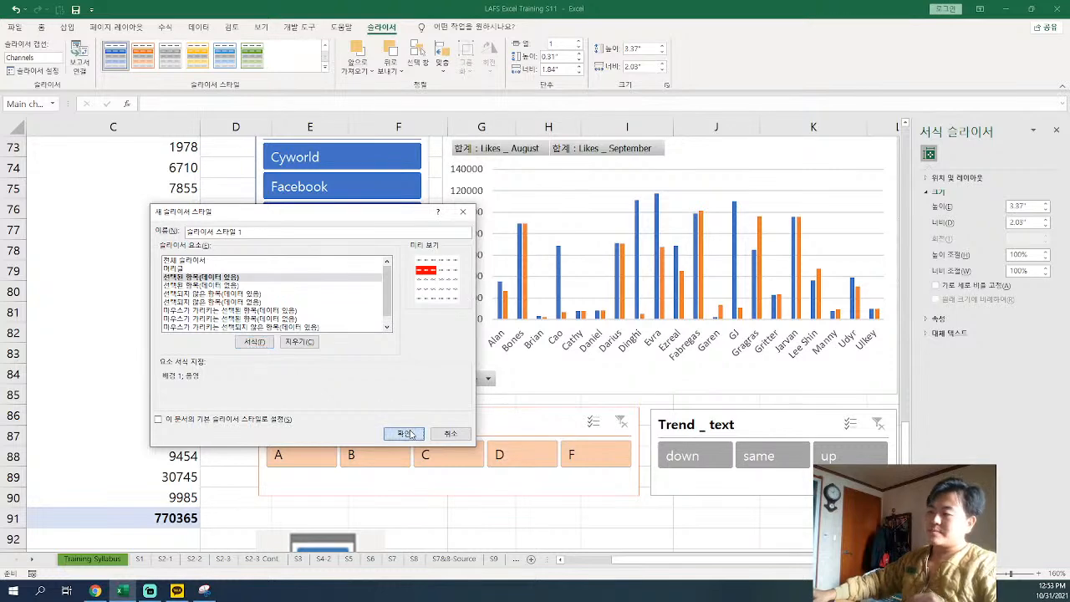
left_click(404, 433)
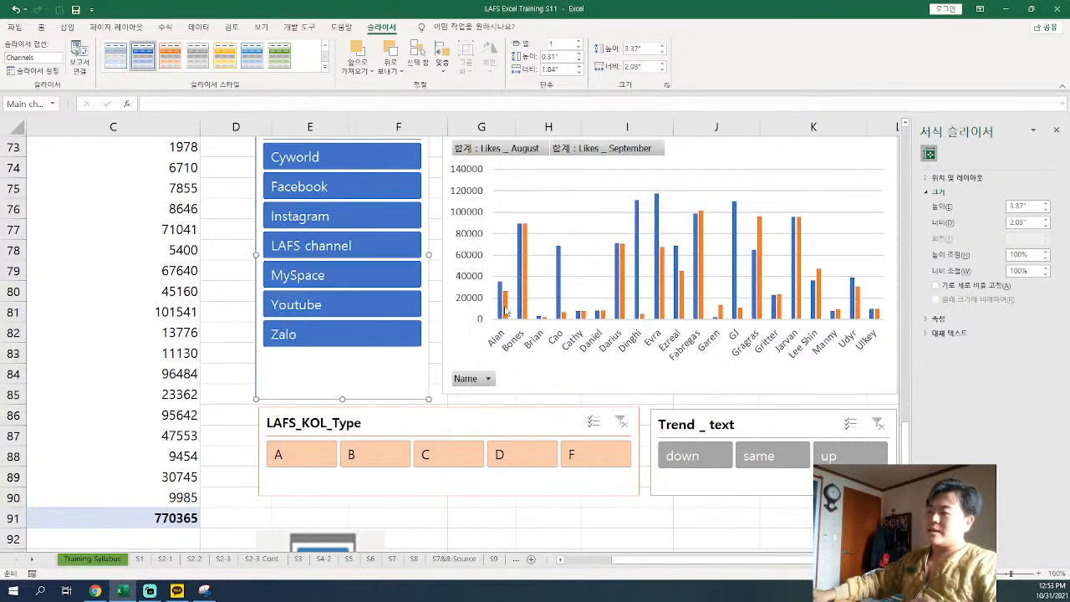
Apply the custom red slicer style to the Channels slicer
scroll(907, 131, "up", 1)
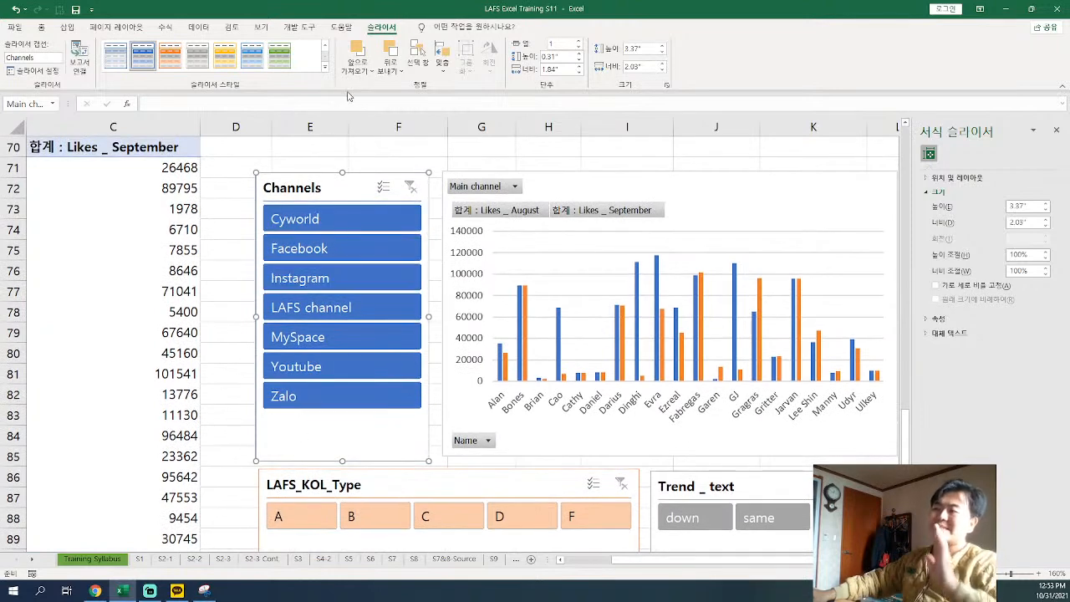
left_click(325, 70)
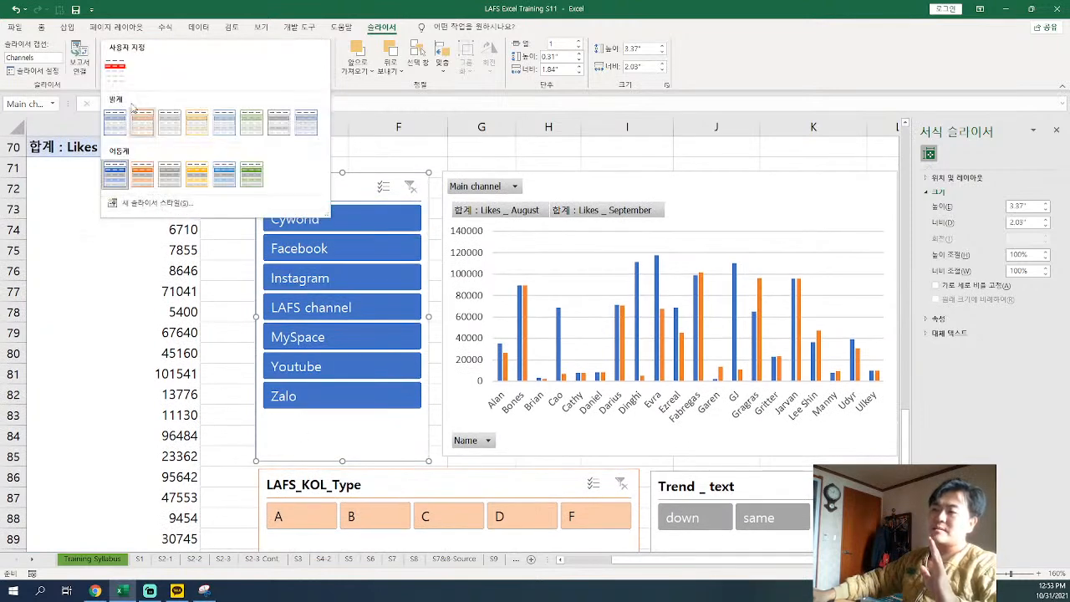
left_click(118, 74)
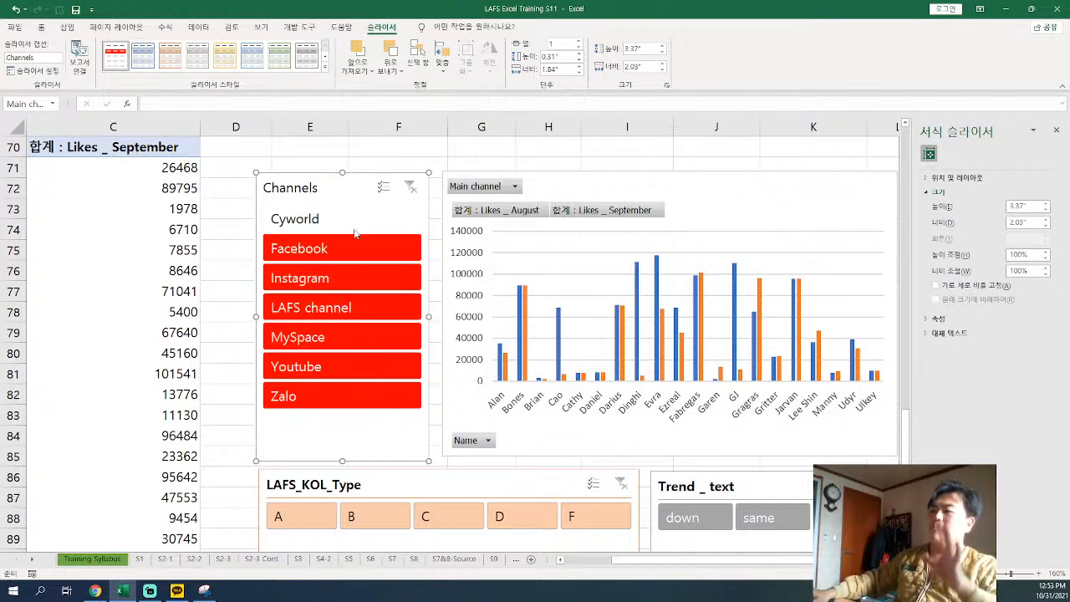
Try filtering the pivot chart by Cyworld and by Facebook, and clear the Channels slicer's filter
left_click(358, 224)
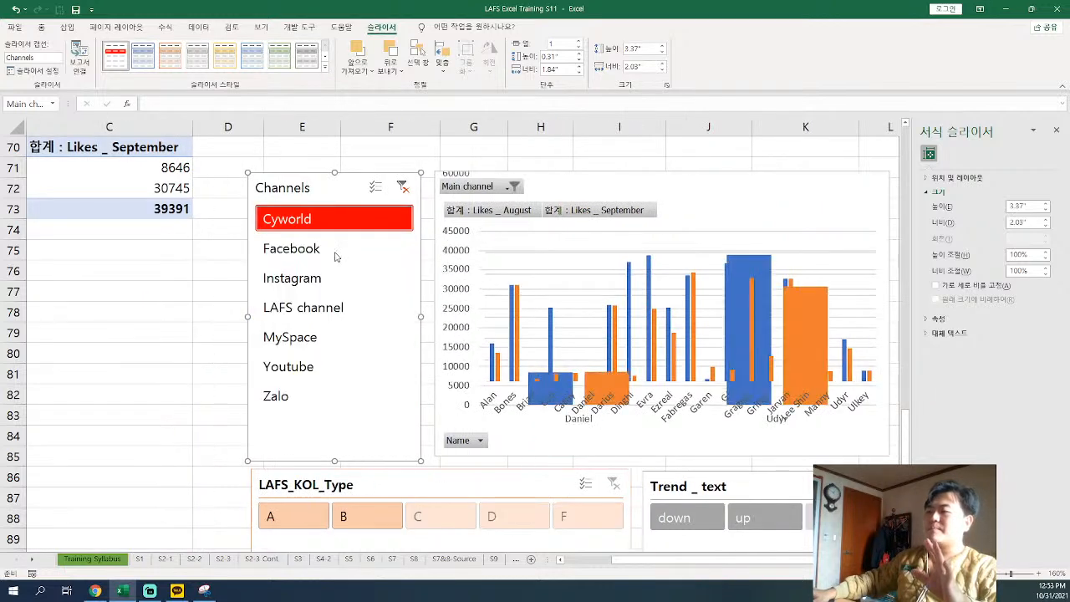
left_click(334, 251)
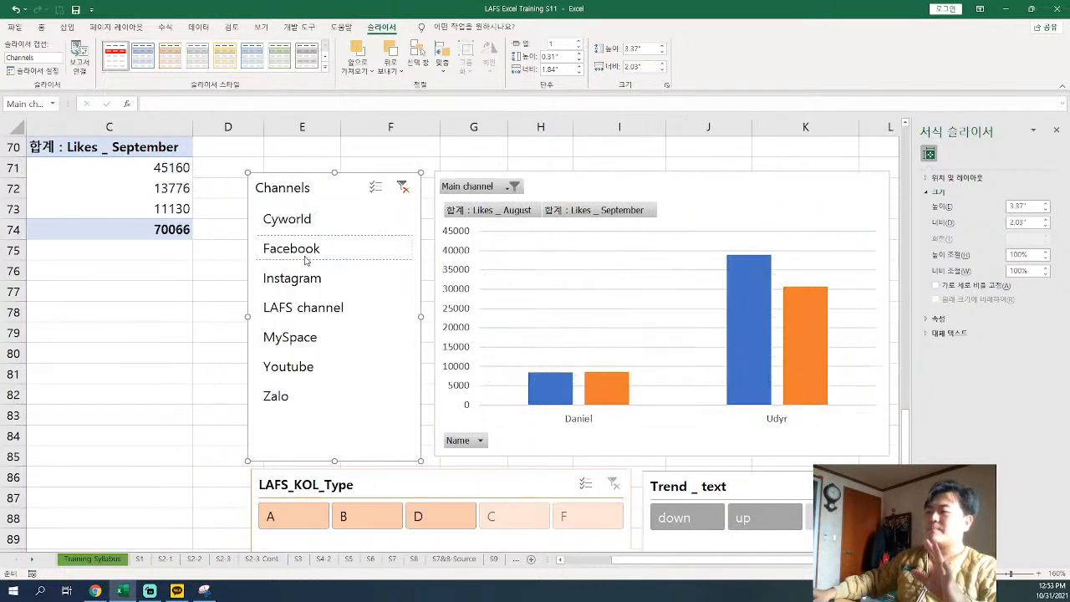
left_click(403, 187)
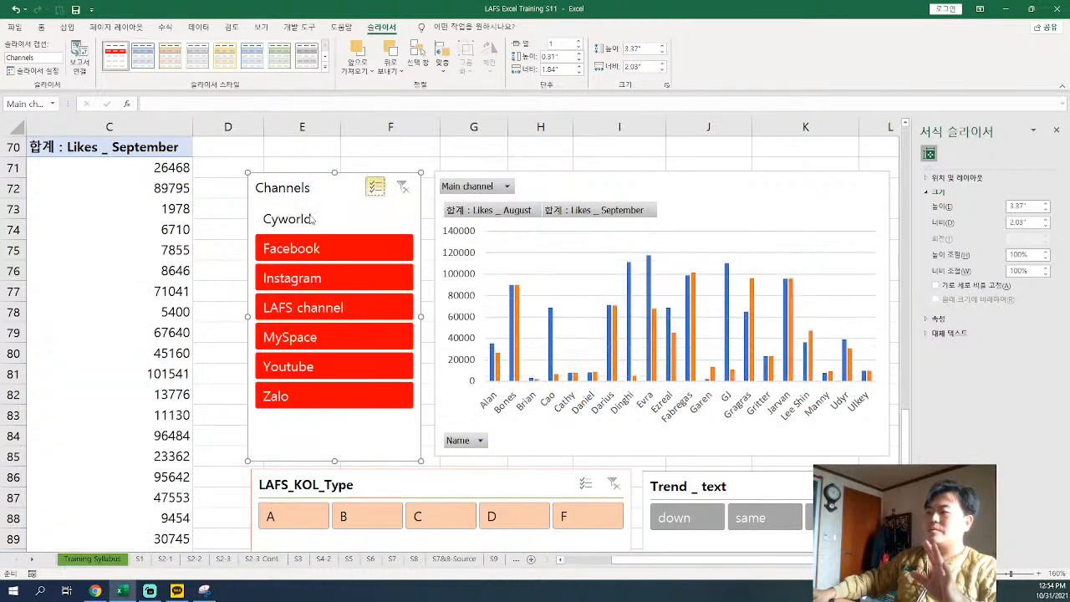
Turn on multi-select in the Channels slicer and deselect Cyworld, Facebook, Instagram and LAFS channel
left_click(375, 187)
left_click(335, 219)
left_click(335, 248)
left_click(317, 279)
key("ctrl+z")
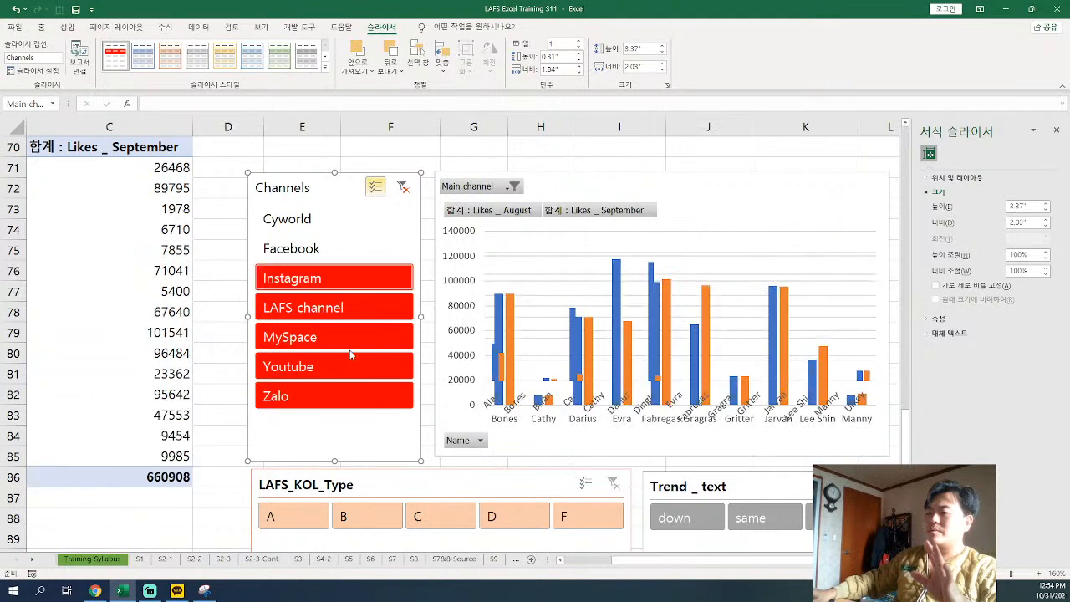
left_click(346, 336)
left_click(346, 336)
left_click(378, 282)
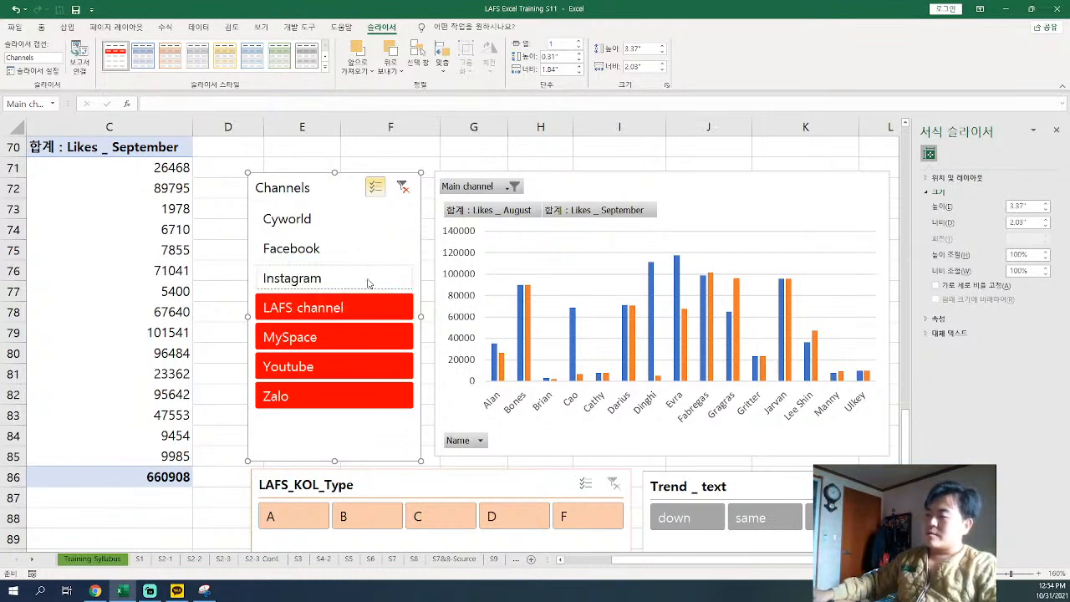
left_click(371, 280)
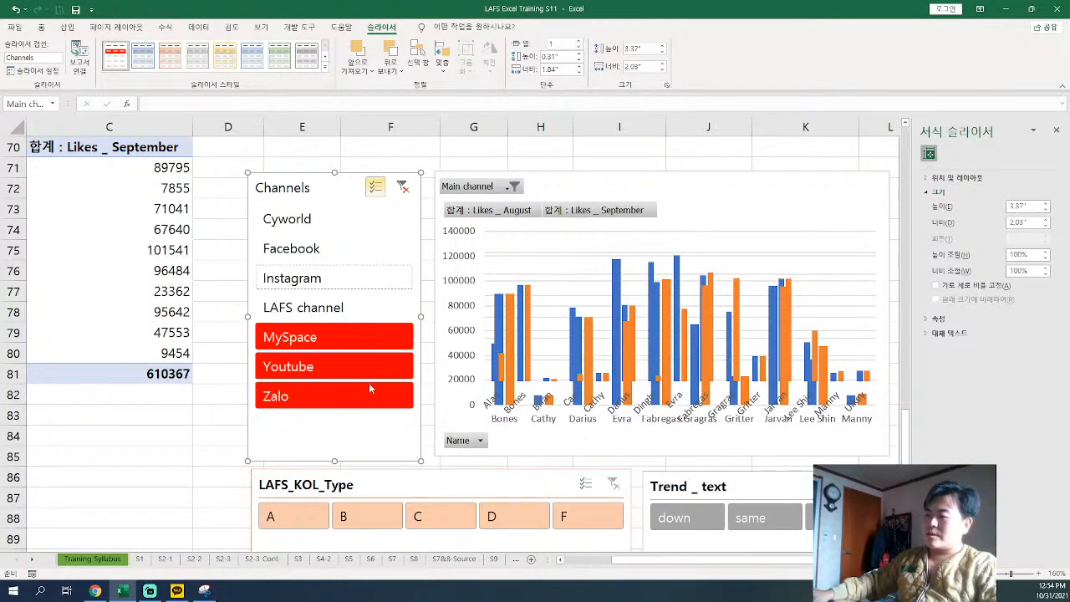
left_click(356, 314)
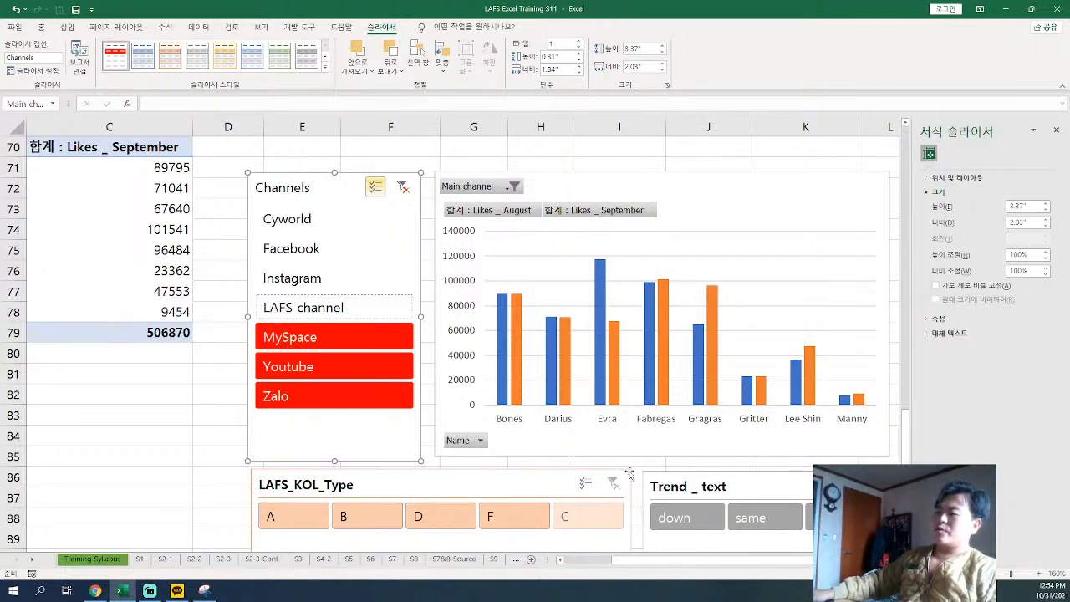
Reapply the custom red style to the Channels slicer from the available slicer styles
mouse_move(716, 293)
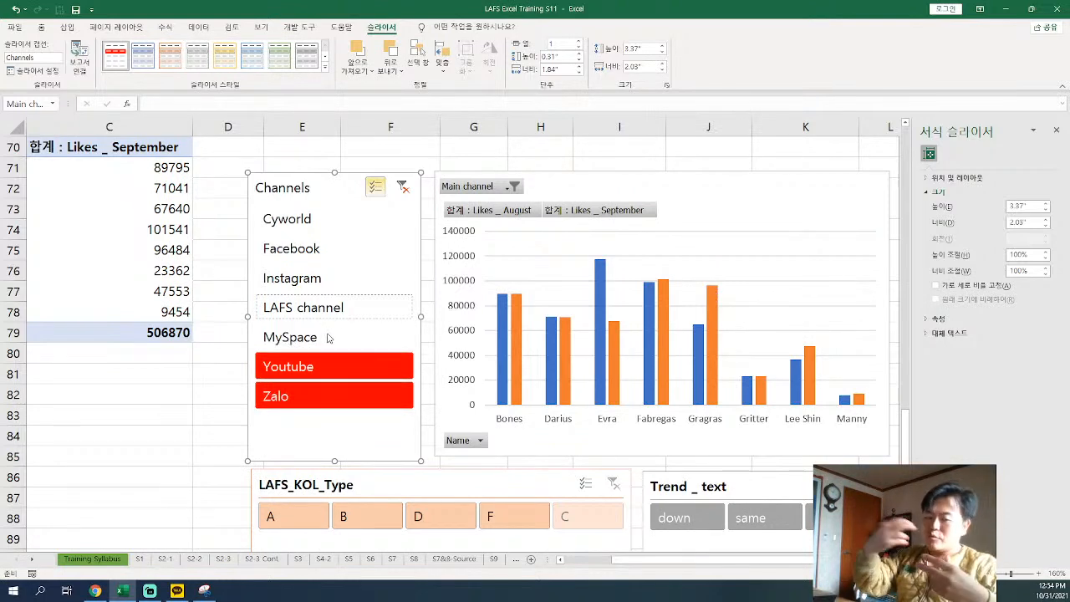
left_click(324, 69)
left_click(113, 75)
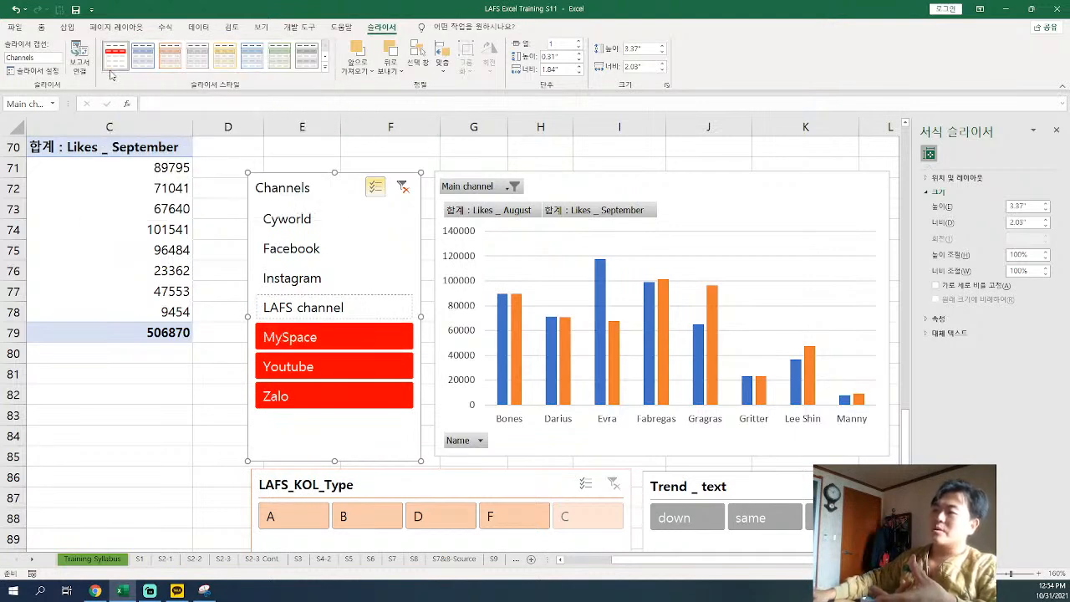
Start a new slicer style and format selected items with data with a red fill and white font
left_click(324, 68)
left_click(160, 203)
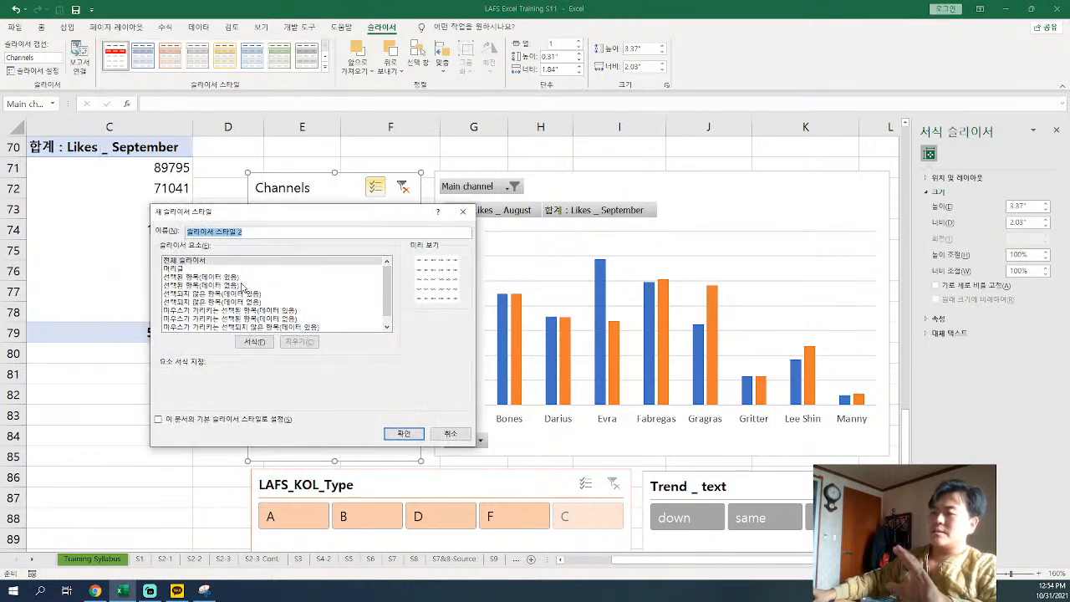
left_click(242, 279)
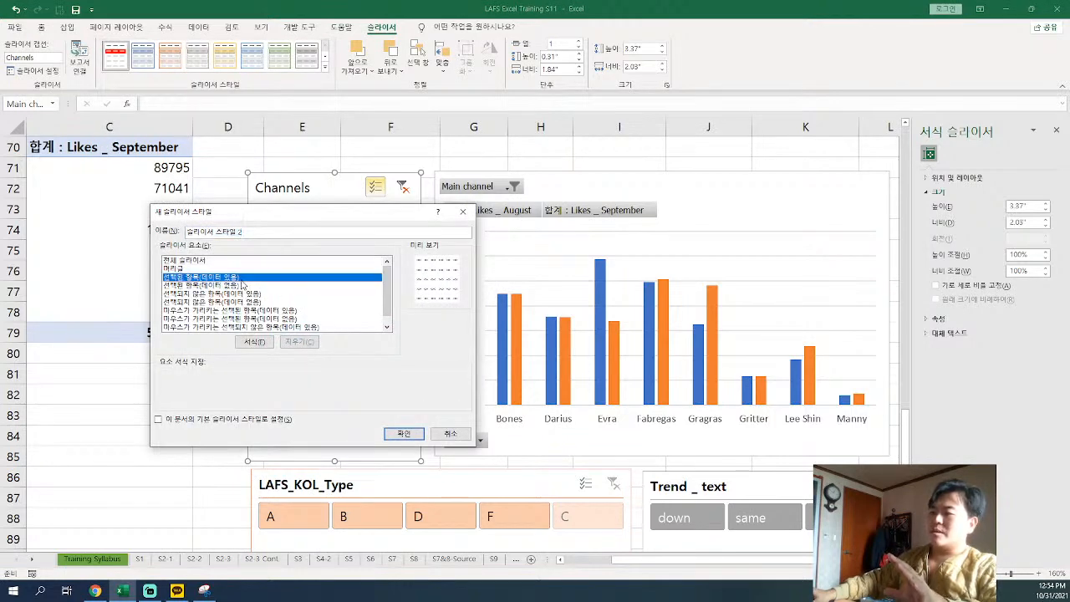
left_click(266, 343)
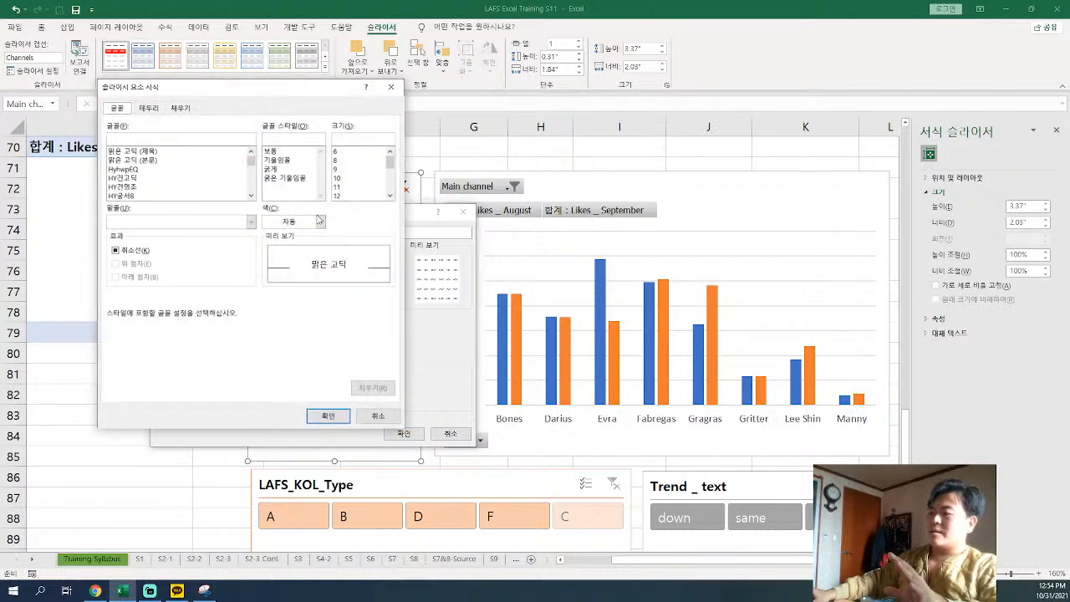
left_click(183, 108)
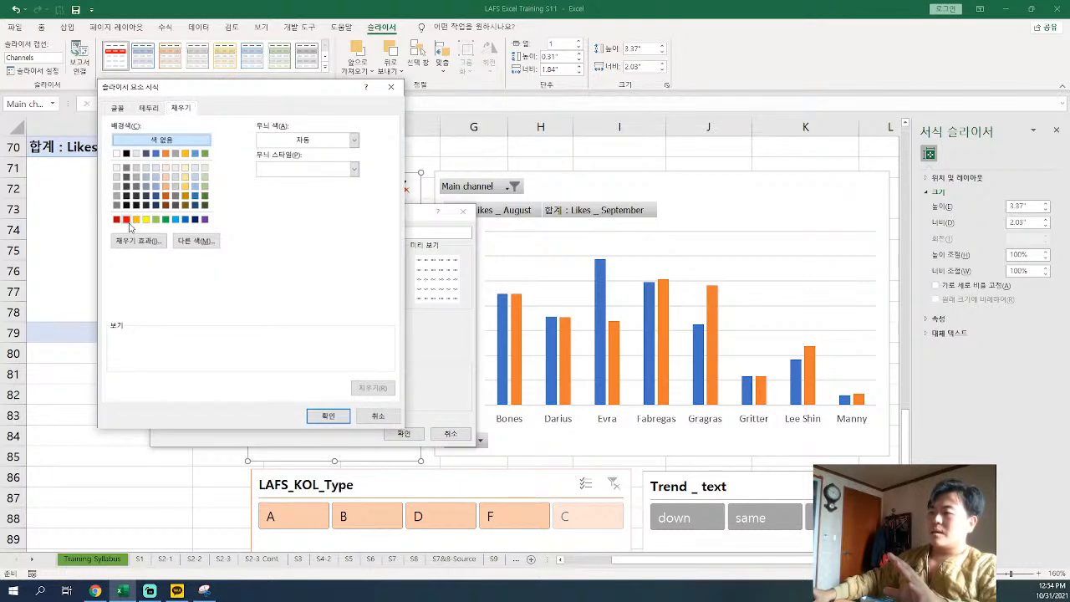
left_click(126, 220)
left_click(117, 108)
left_click(320, 221)
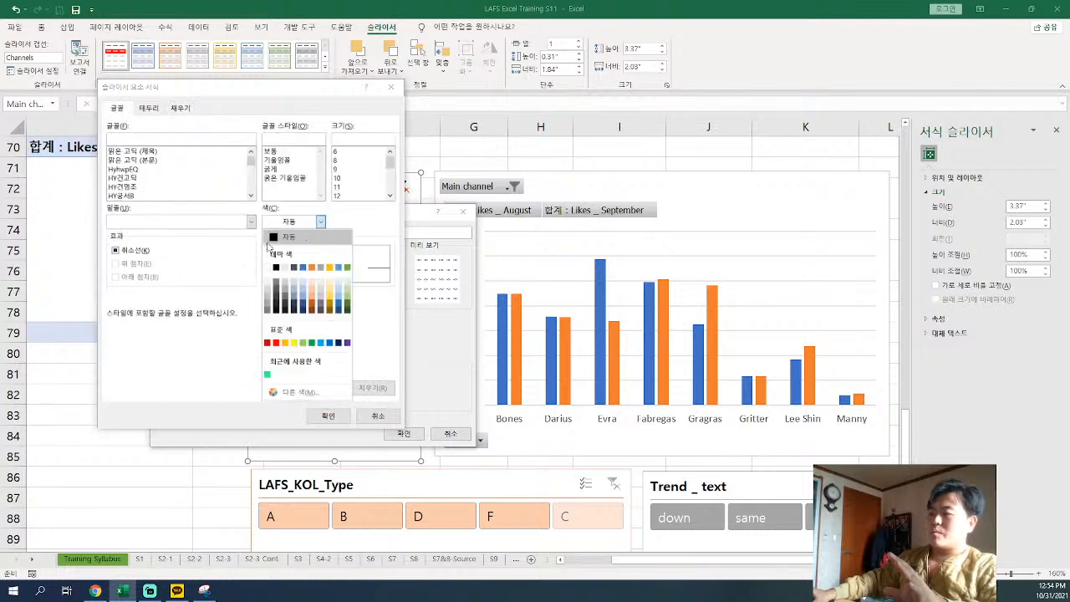
left_click(276, 266)
left_click(334, 415)
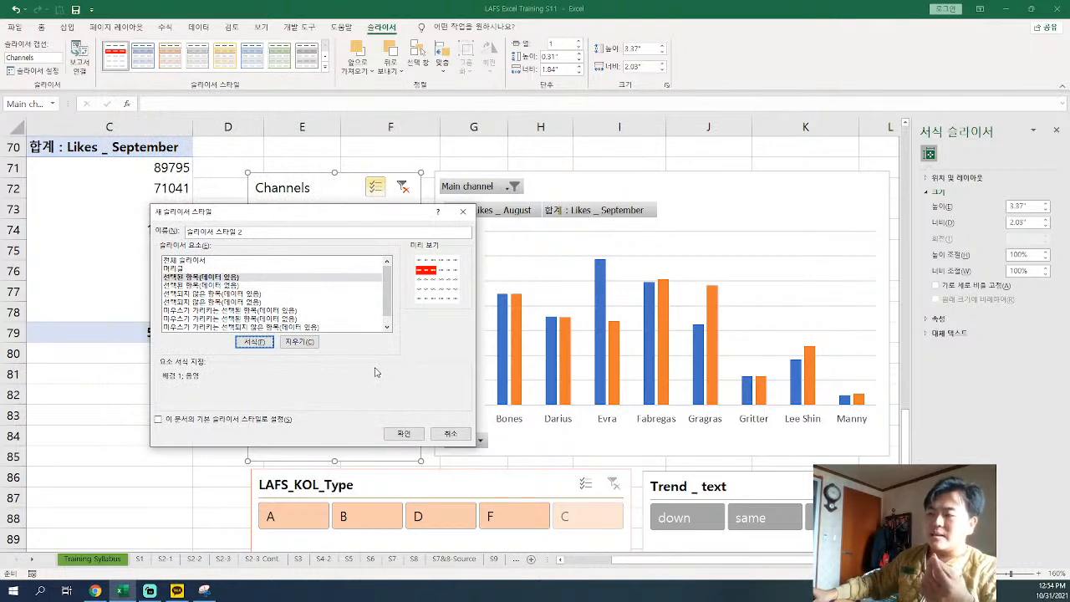
Format the new style's unselected items with data with a theme blue fill and white font, and save the style
left_click(255, 295)
left_click(264, 343)
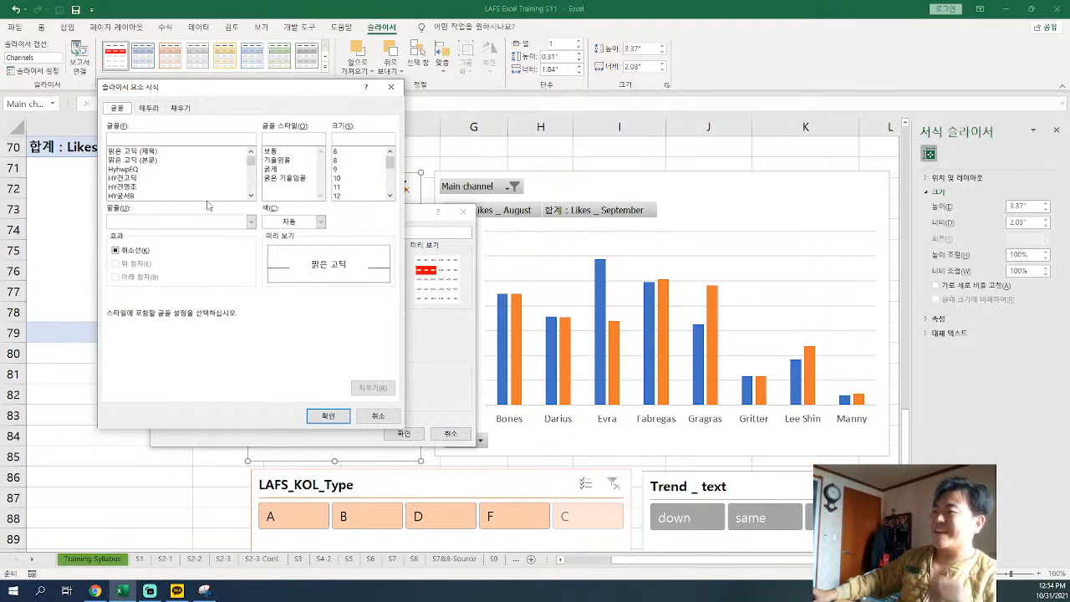
left_click(180, 109)
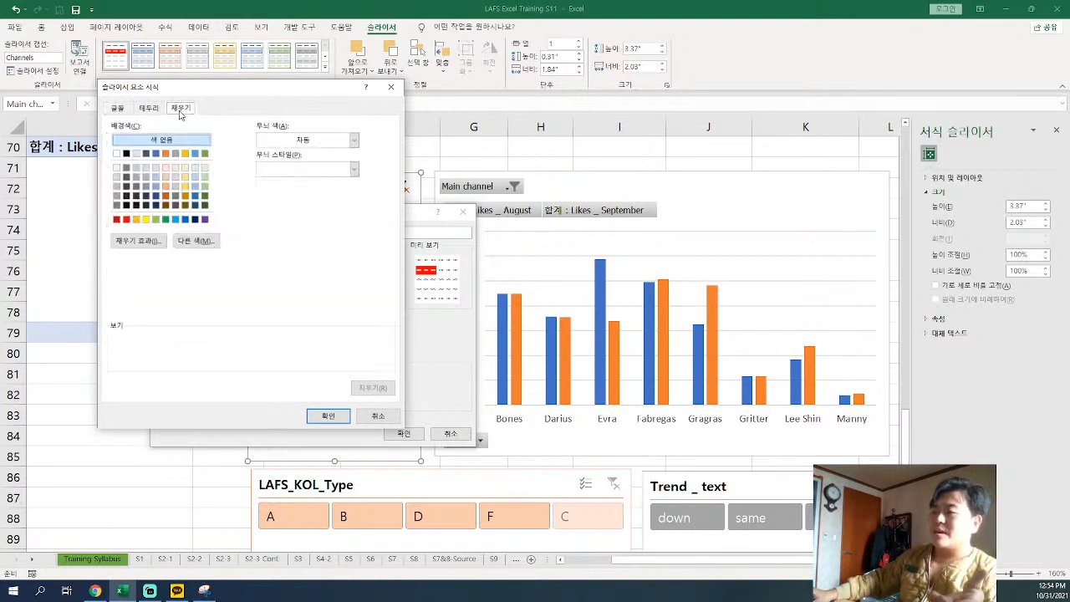
left_click(157, 154)
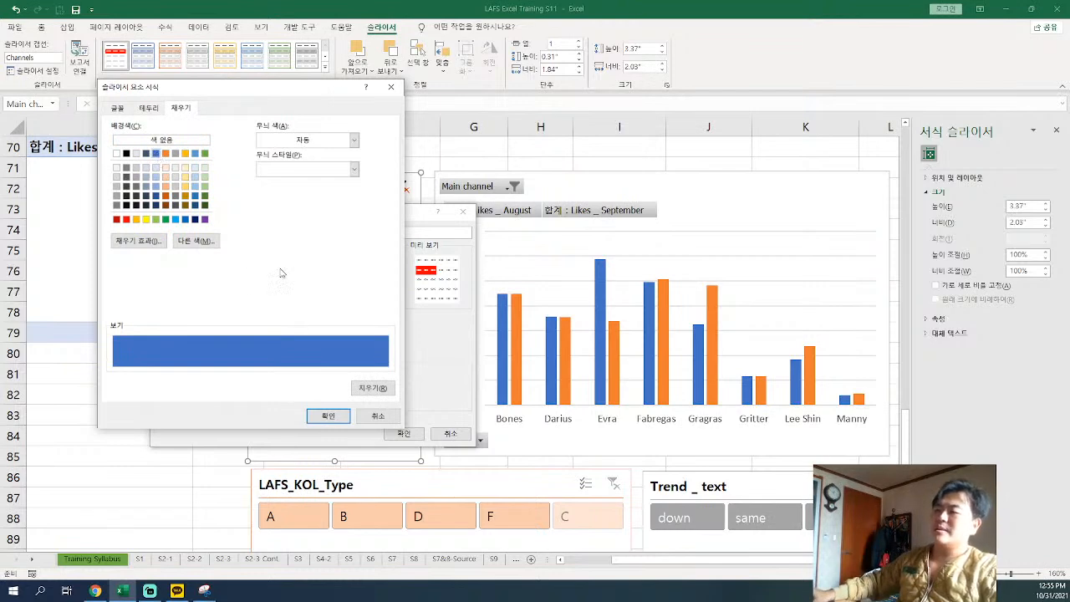
left_click(117, 109)
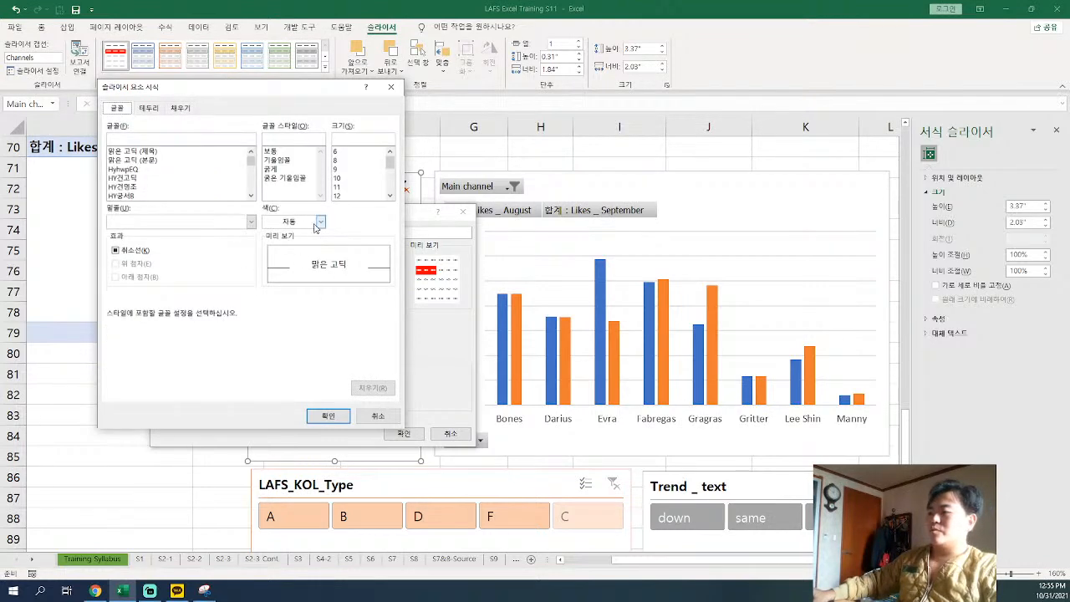
left_click(319, 222)
left_click(269, 272)
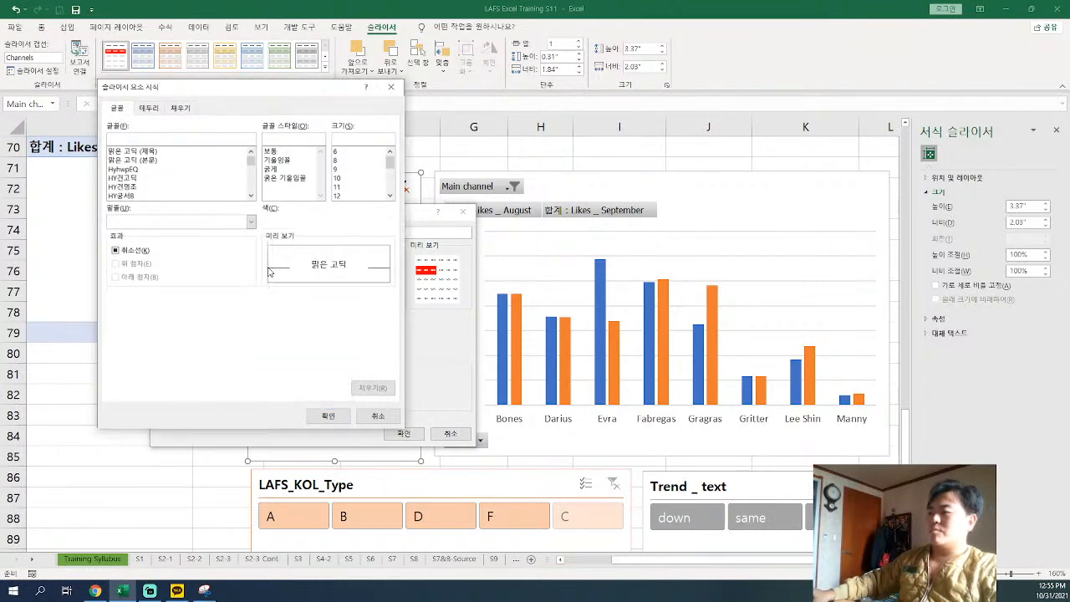
left_click(336, 417)
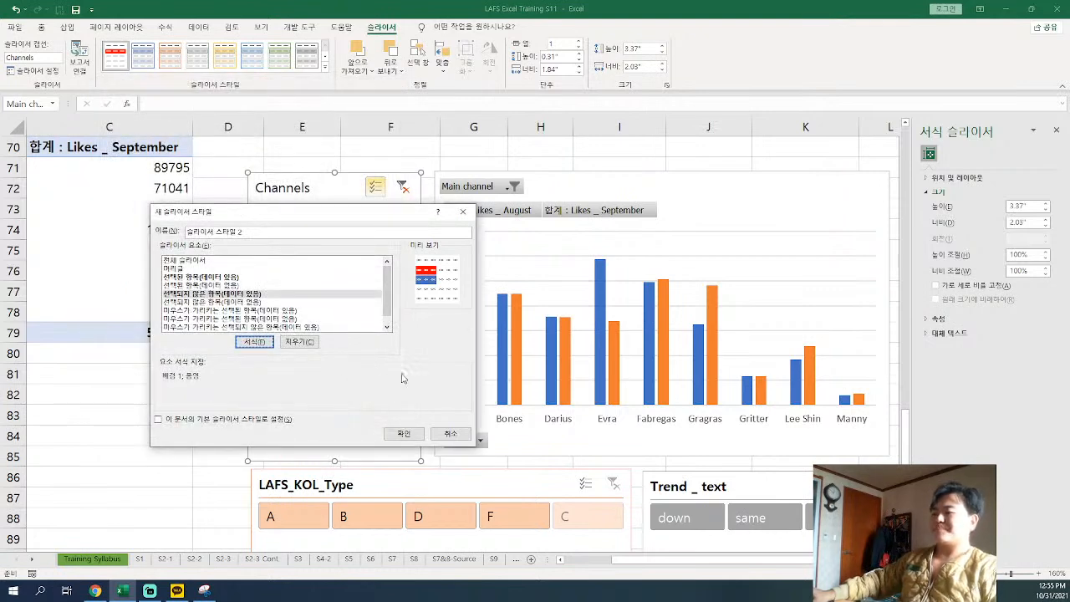
left_click(402, 433)
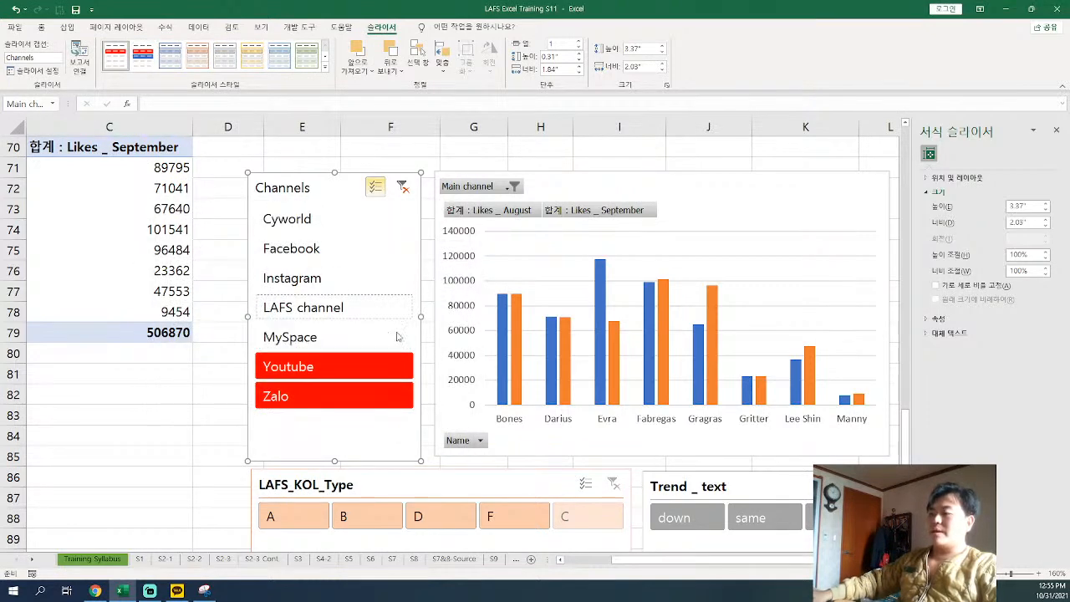
Toggle Facebook on and off in the Channels slicer and apply the new red-and-blue custom style to it
left_click(385, 246)
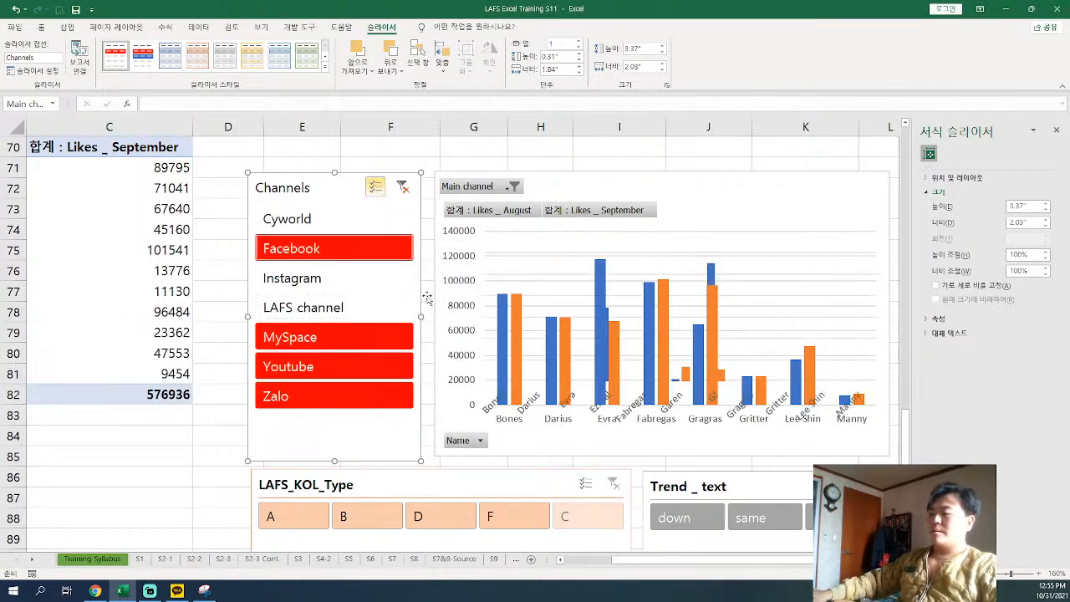
left_click(383, 247)
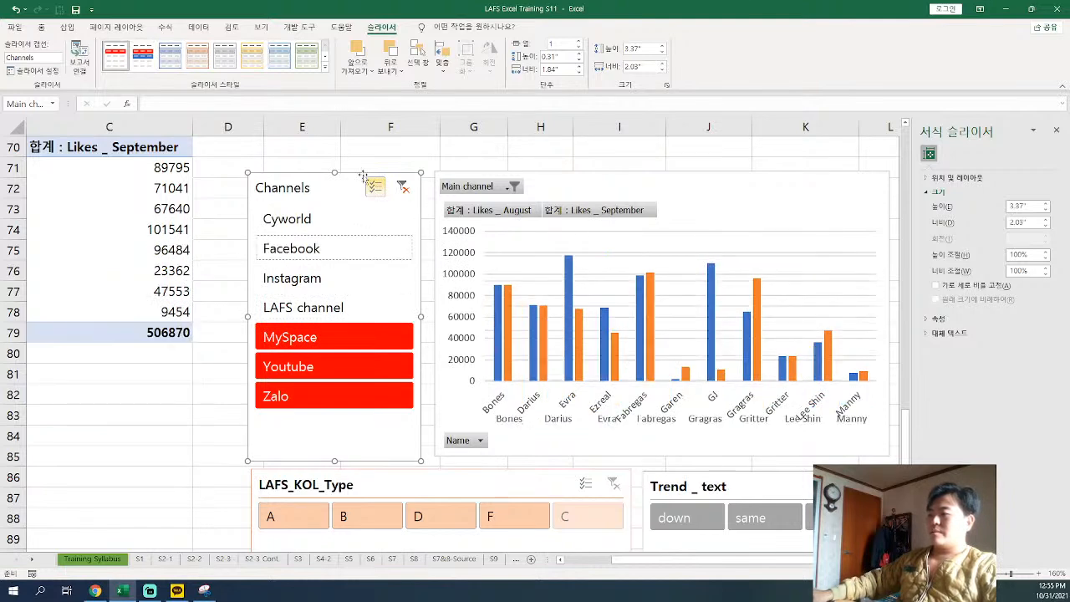
left_click(142, 56)
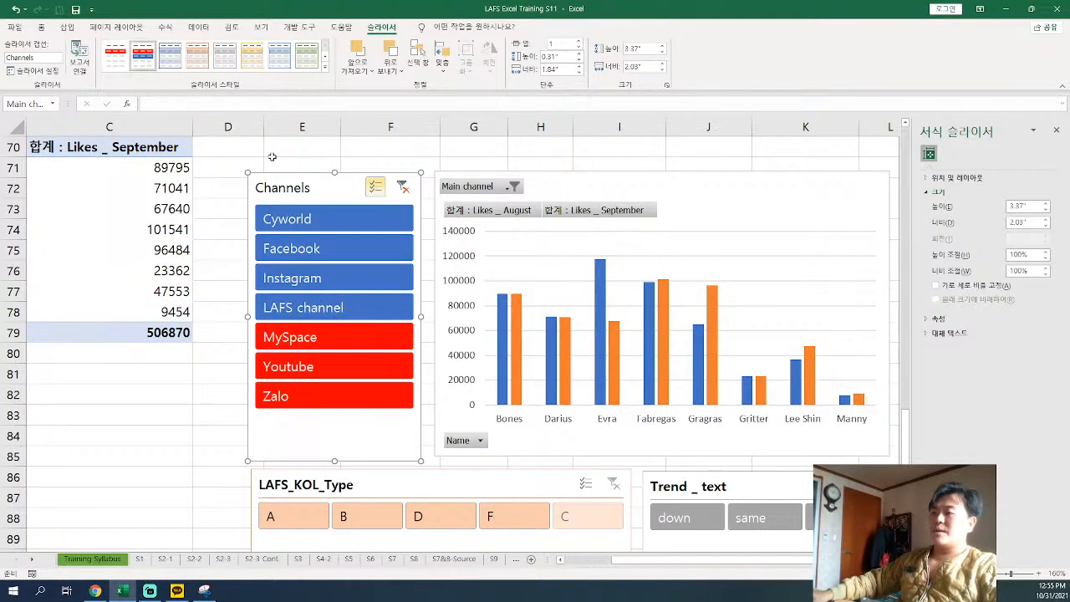
Apply the red-and-blue custom style to the LAFS_KOL_Type slicer and the built-in dark blue style to the Trend _ text slicer
left_click(540, 482)
left_click(142, 56)
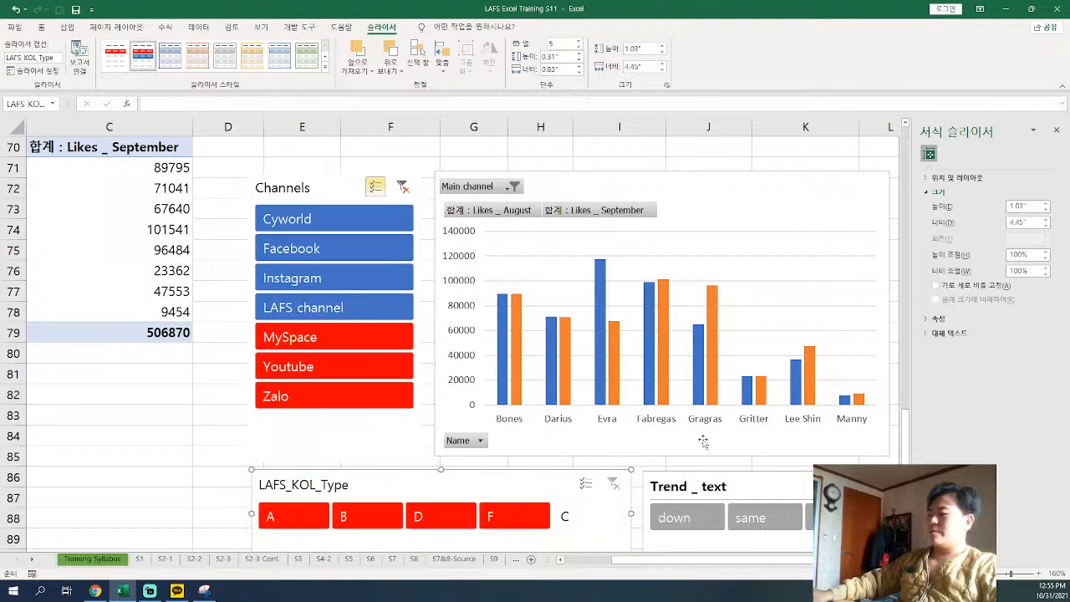
left_click(741, 480)
left_click(170, 54)
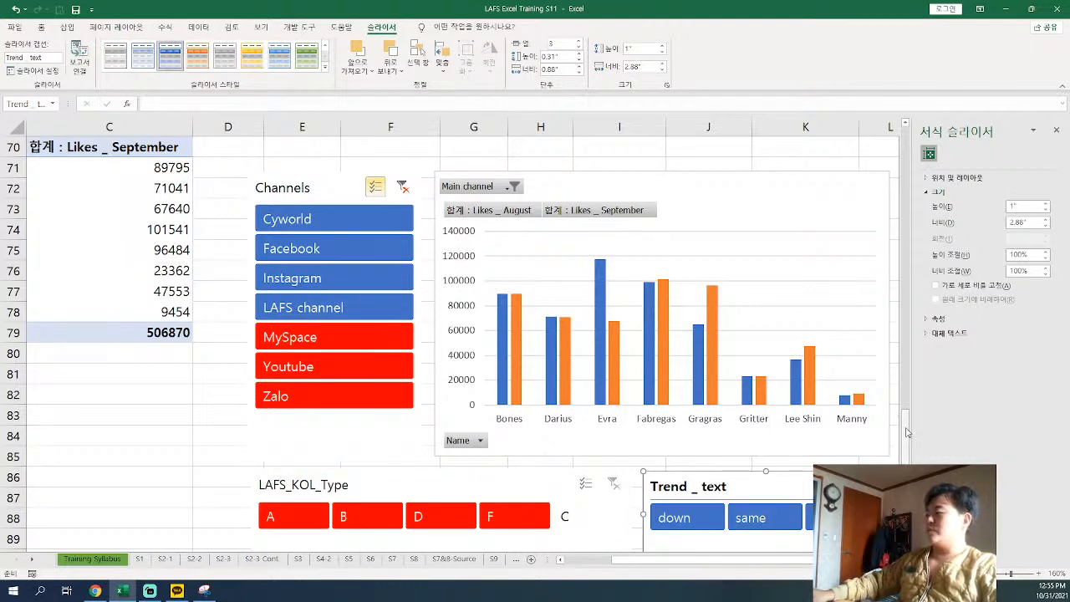
scroll(870, 431, "down", 4)
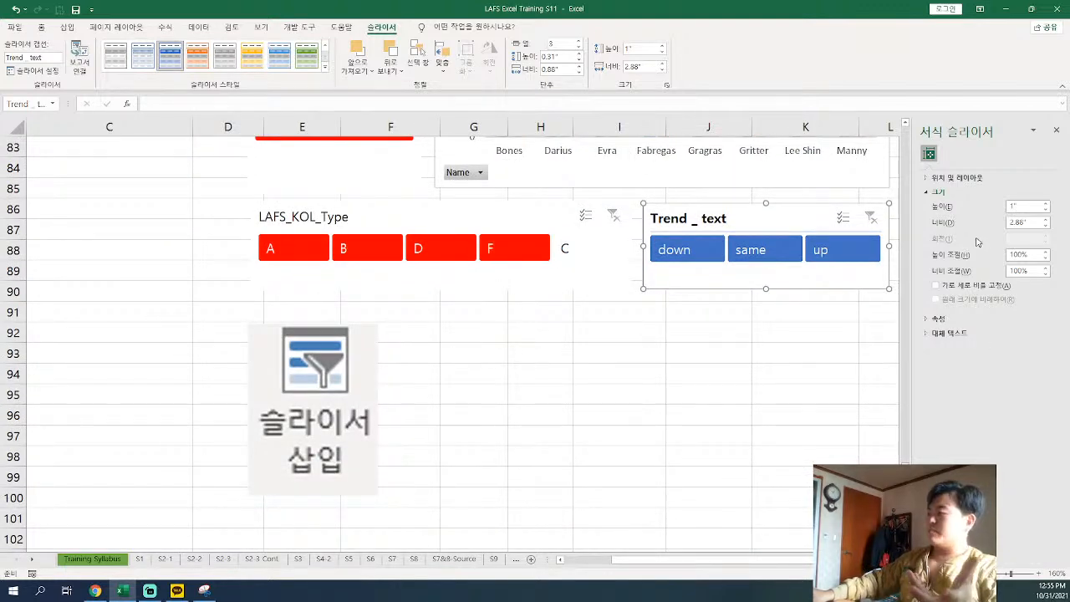
scroll(904, 125, "up", 3)
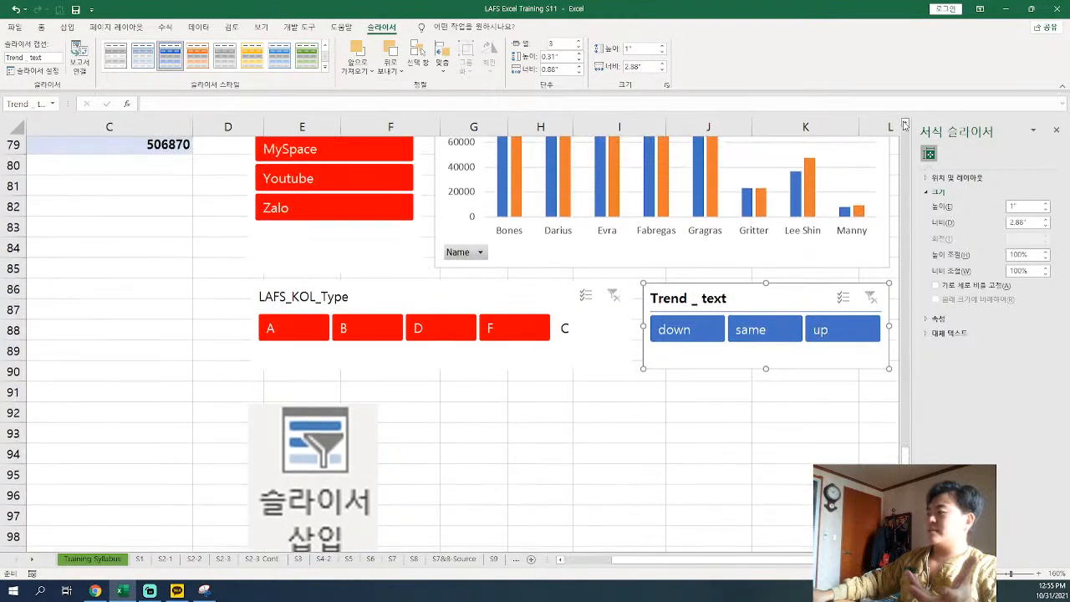
scroll(904, 125, "up", 1)
Add LAFS channel and exclude Zalo in the Channels slicer, and filter the Trend _ text slicer to down
left_click(366, 245)
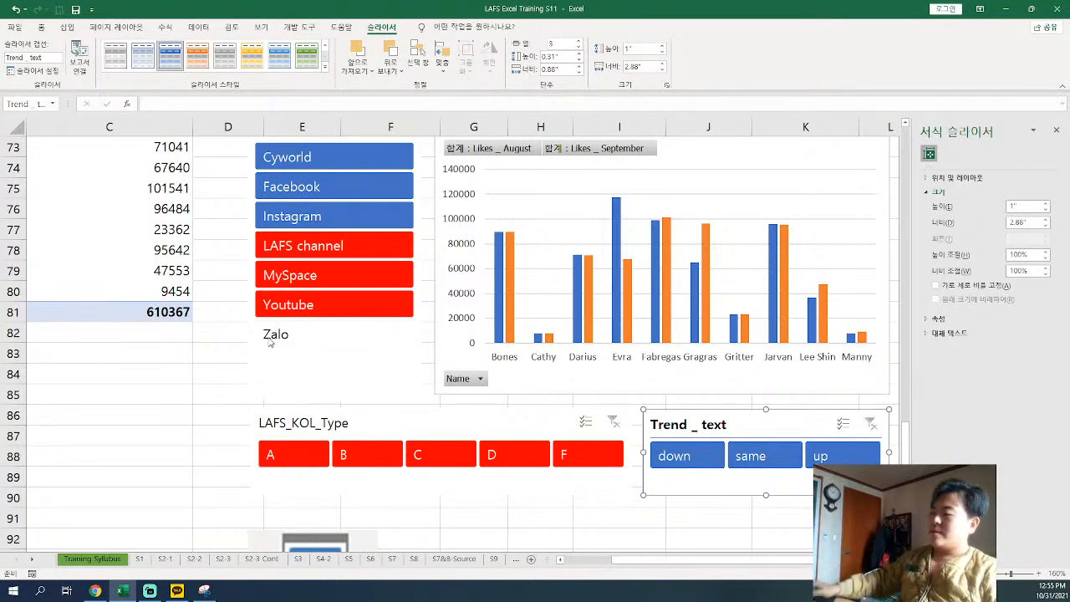
left_click(675, 455)
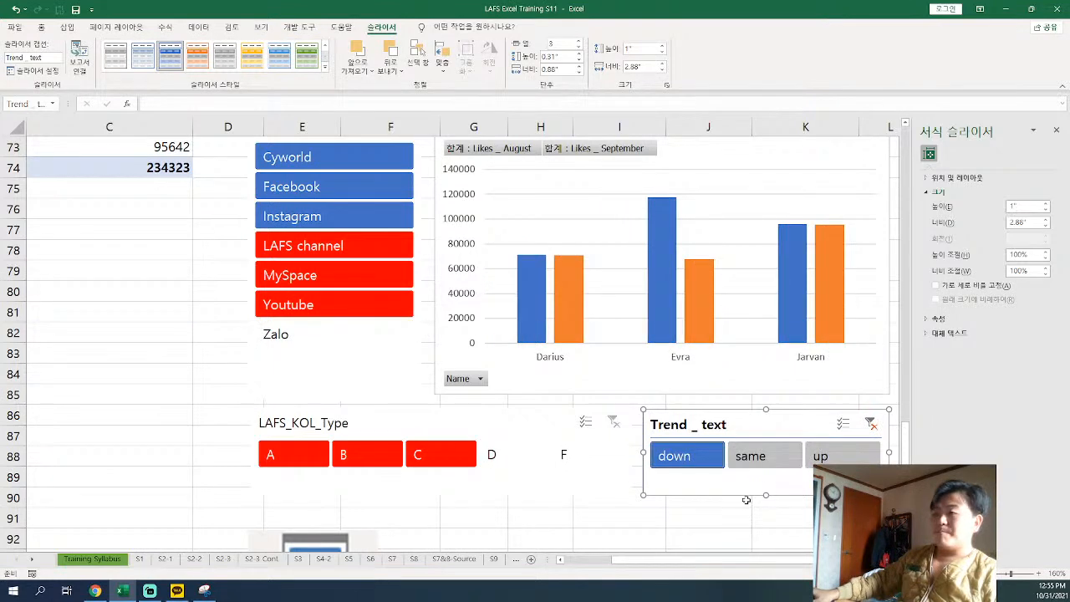
Apply the red-and-blue custom slicer style to the Trend _ text slicer, keeping down selected
left_click(325, 71)
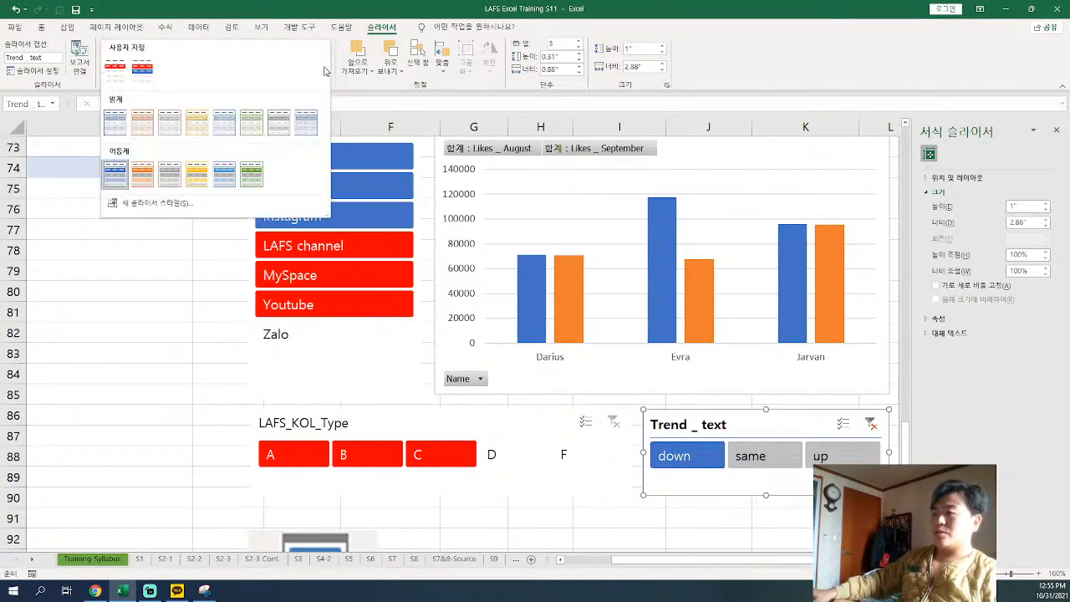
left_click(134, 75)
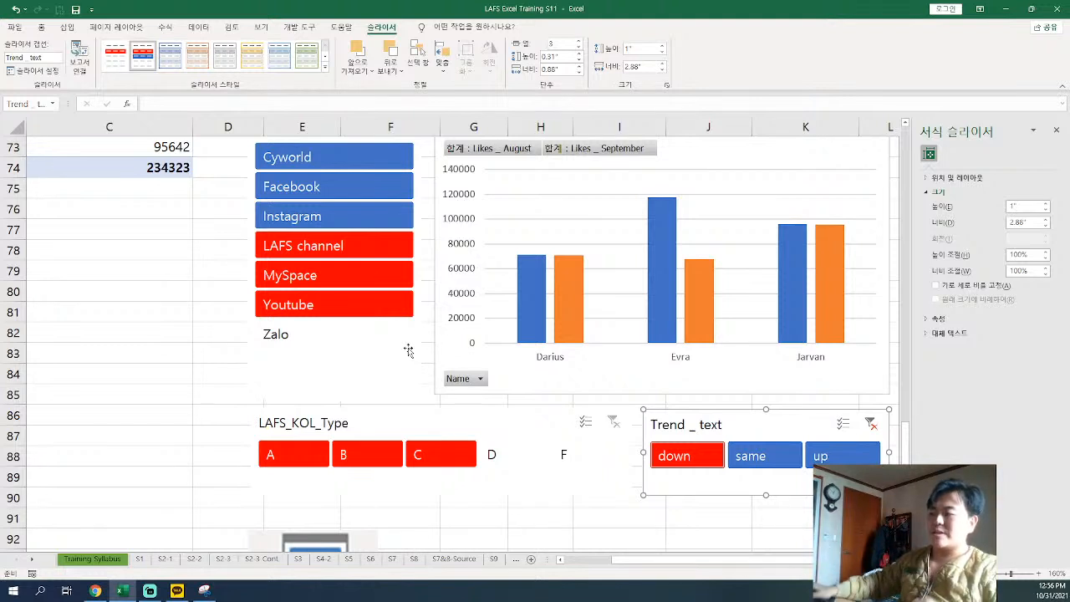
left_click(691, 465)
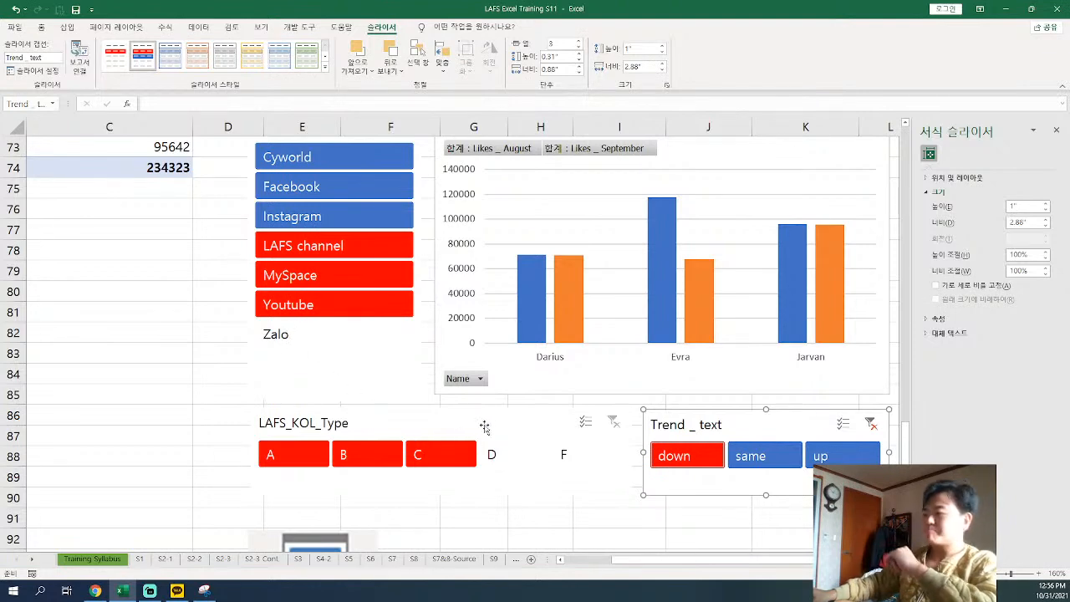
right_click(790, 488)
left_click(768, 490)
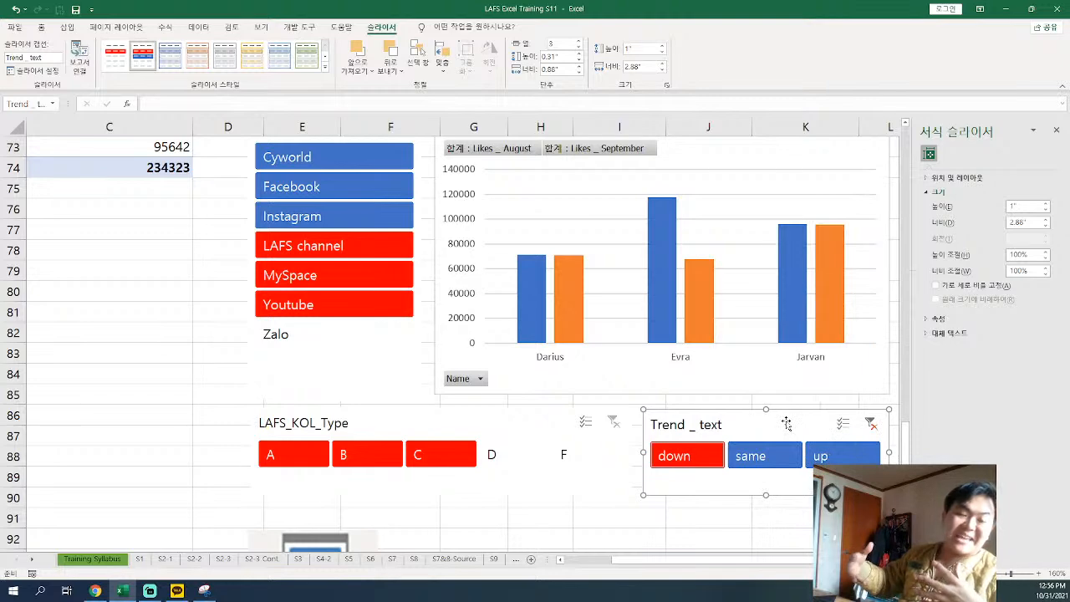
left_click(789, 522)
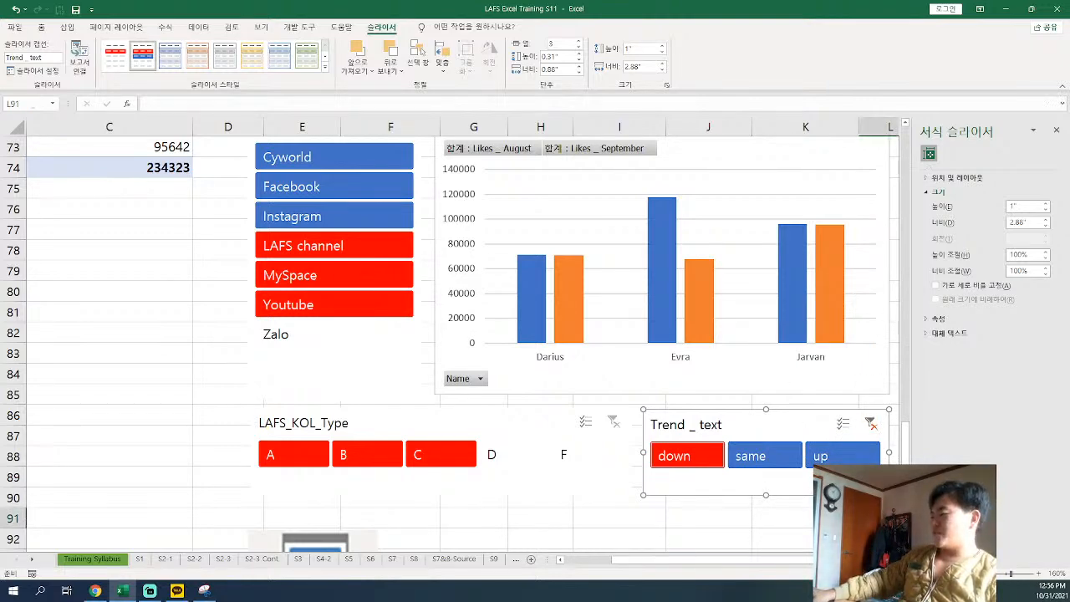
scroll(782, 487, "down", 2, "ctrl")
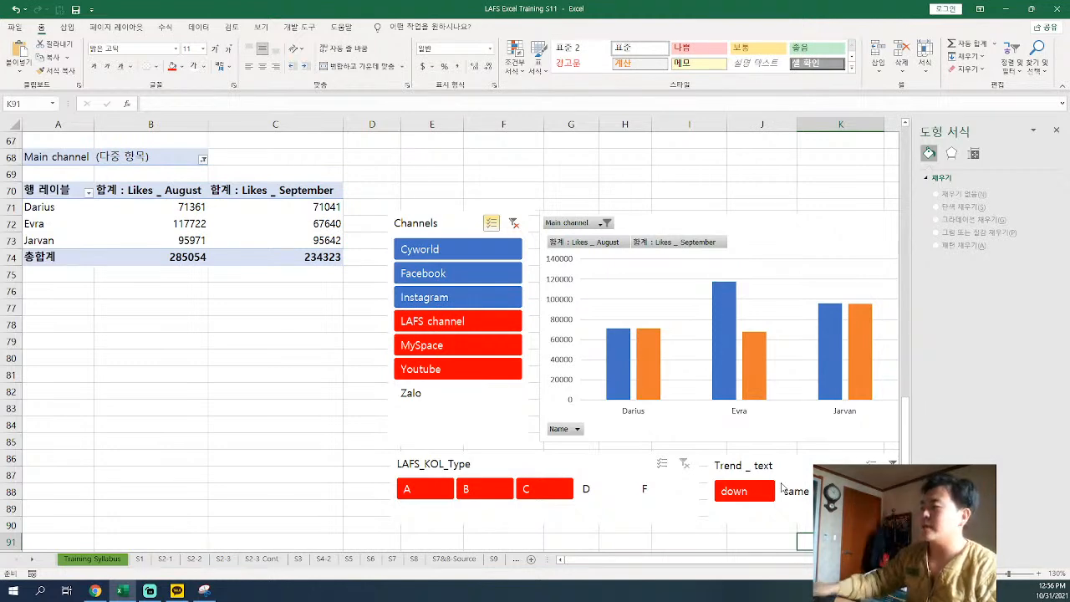
left_click(785, 490)
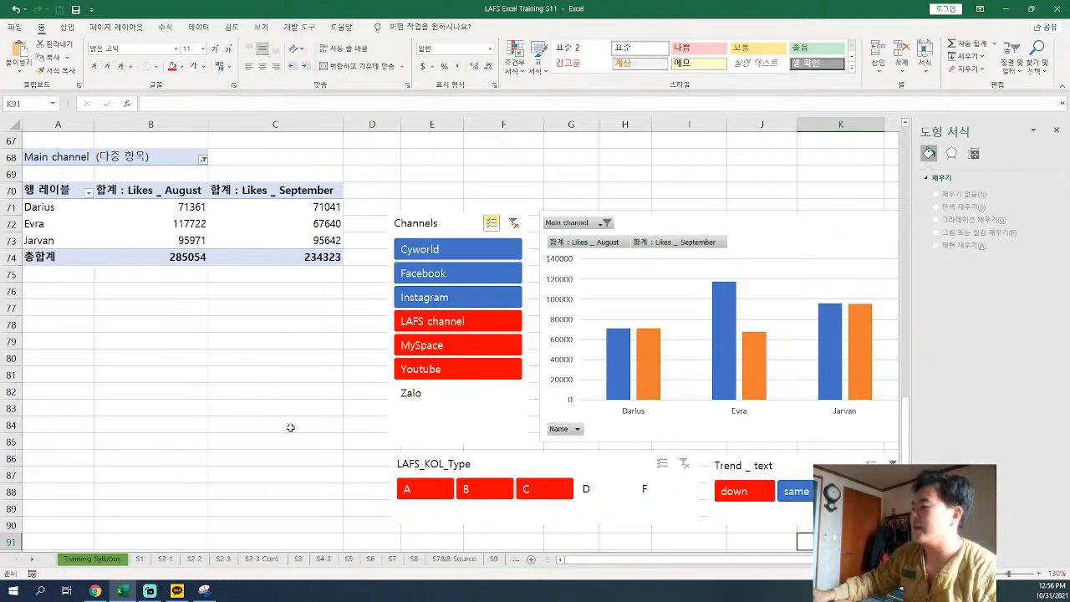